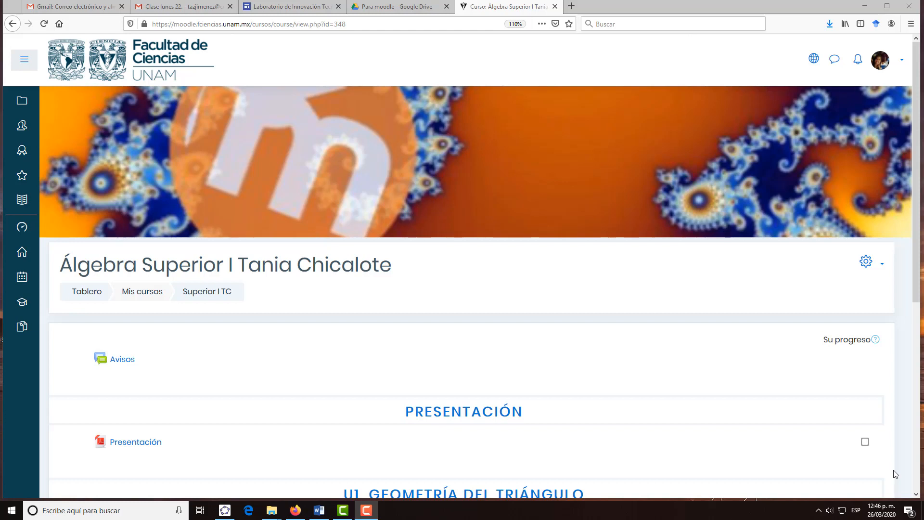
Turn on editing for the Álgebra Superior I course page.
click(916, 222)
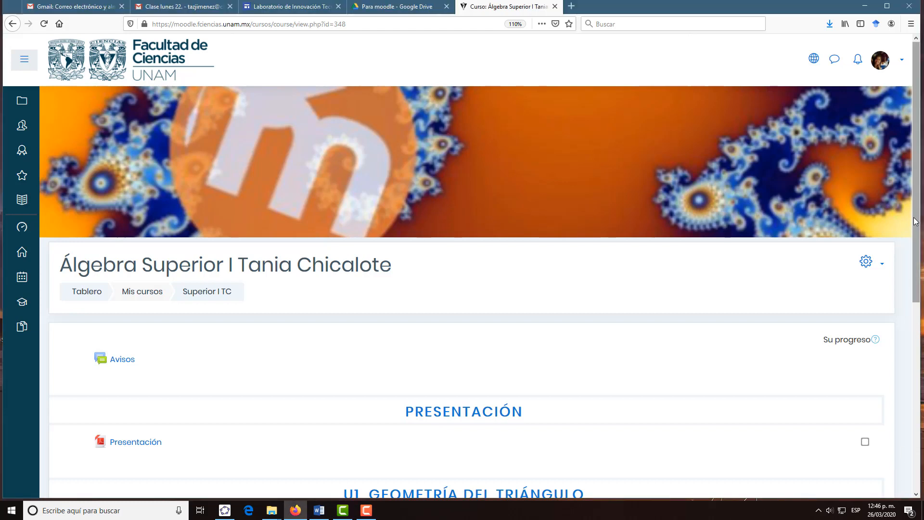
drag(916, 221, 914, 283)
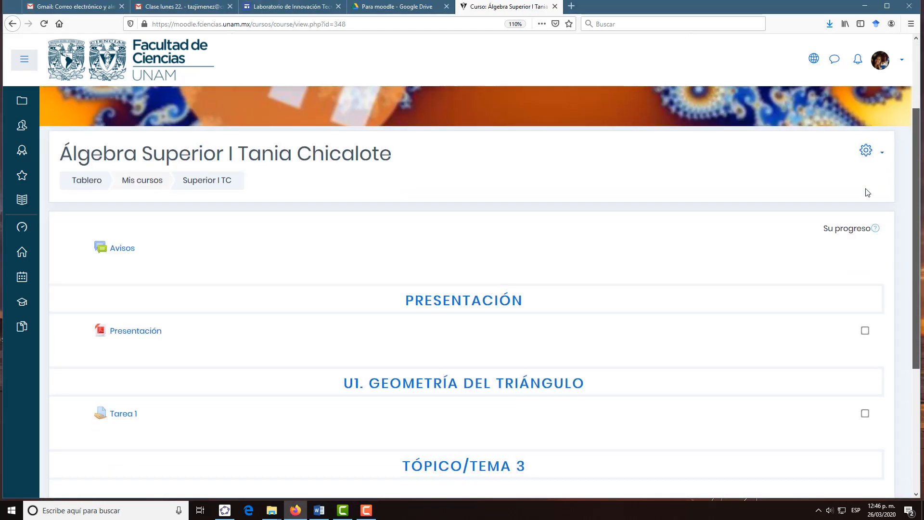
click(866, 157)
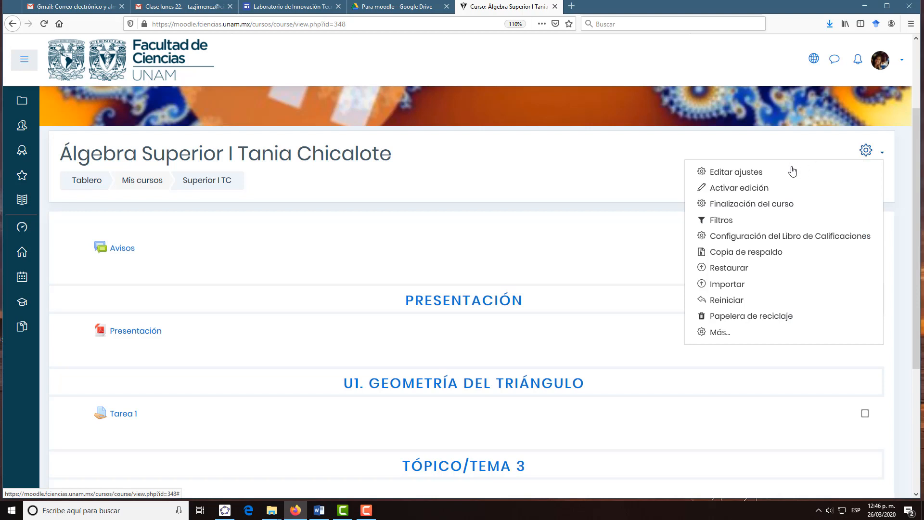
click(739, 189)
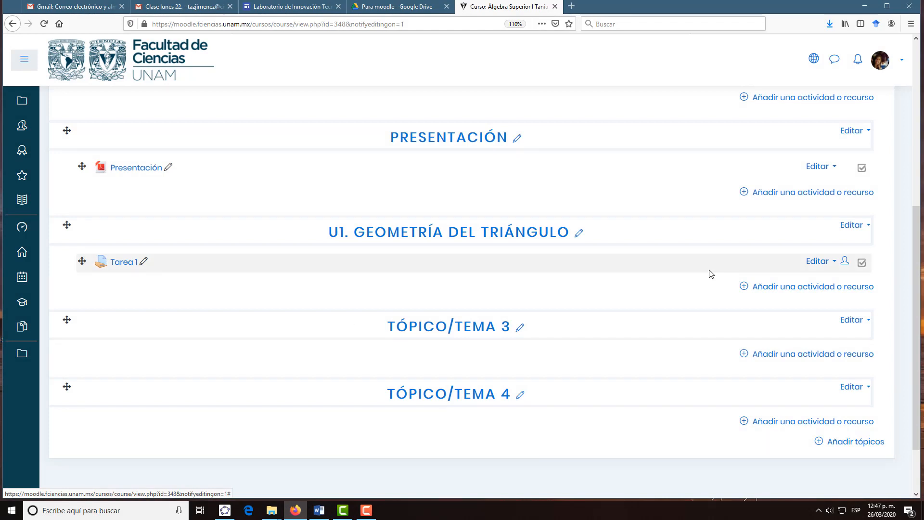
Add an Examen activity to the section U1. Geometría del triángulo and name it "Actividad 1".
click(780, 289)
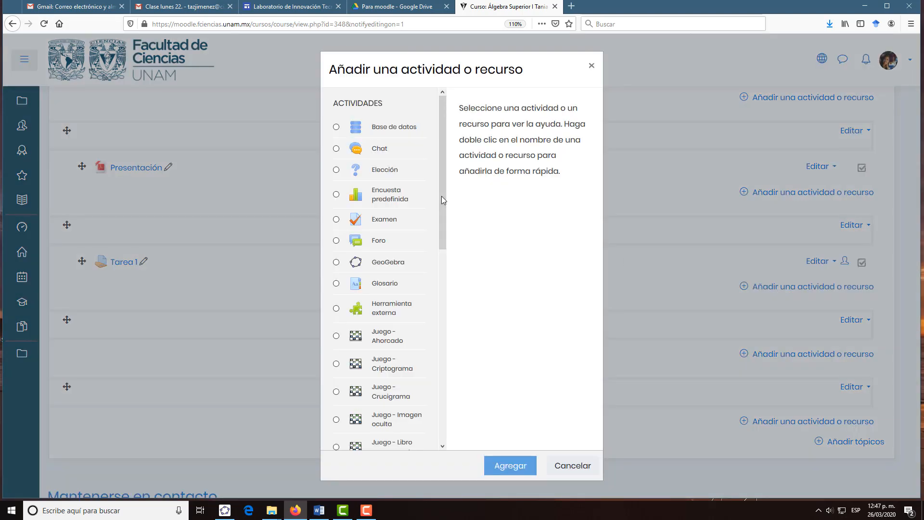
click(337, 220)
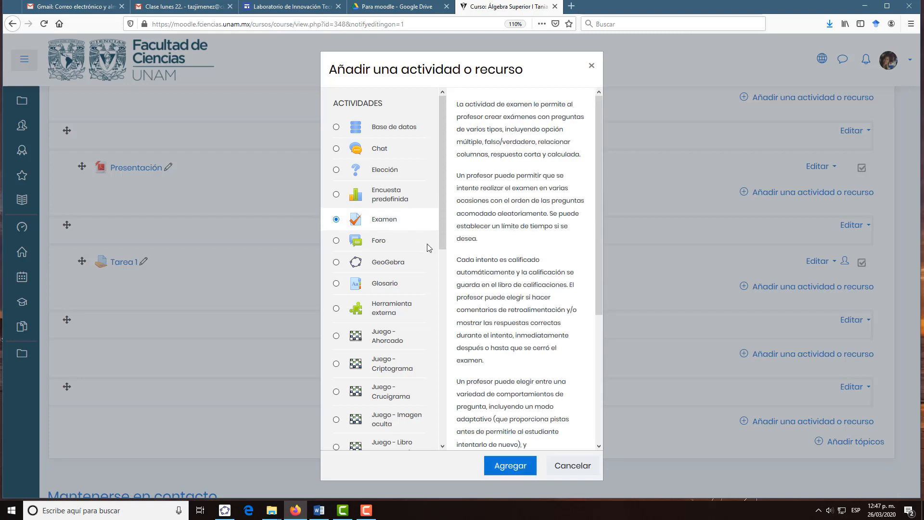
click(512, 468)
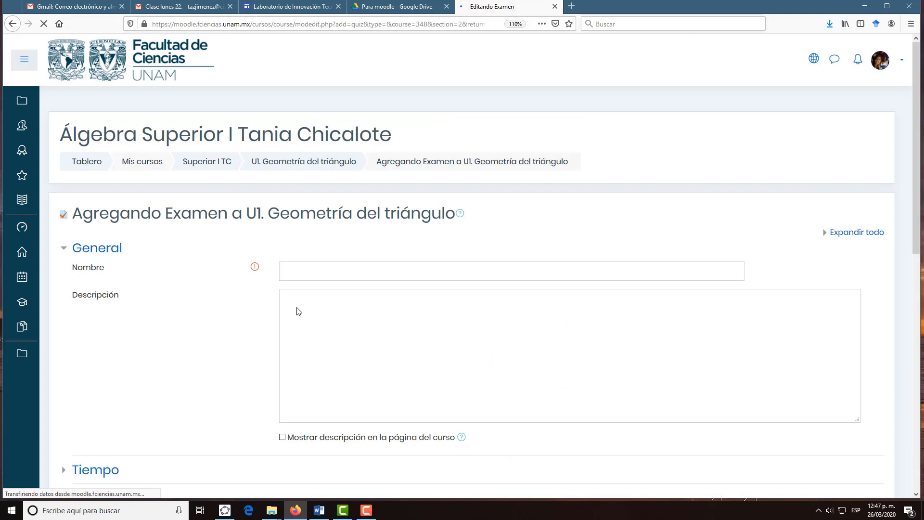
drag(917, 171, 916, 215)
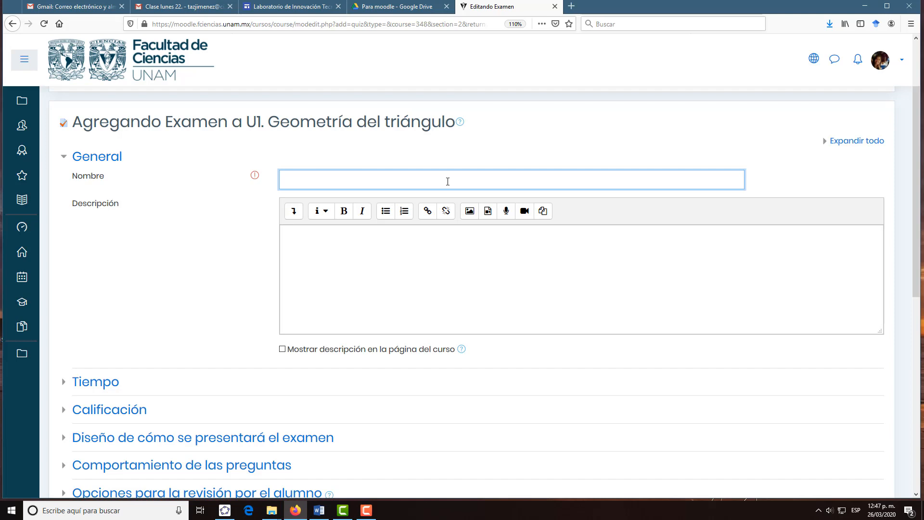
text(Actividad 1)
Copy the two introductory paragraphs below the title of the Word document Actividad 1 into the exam's description in Moodle.
click(407, 234)
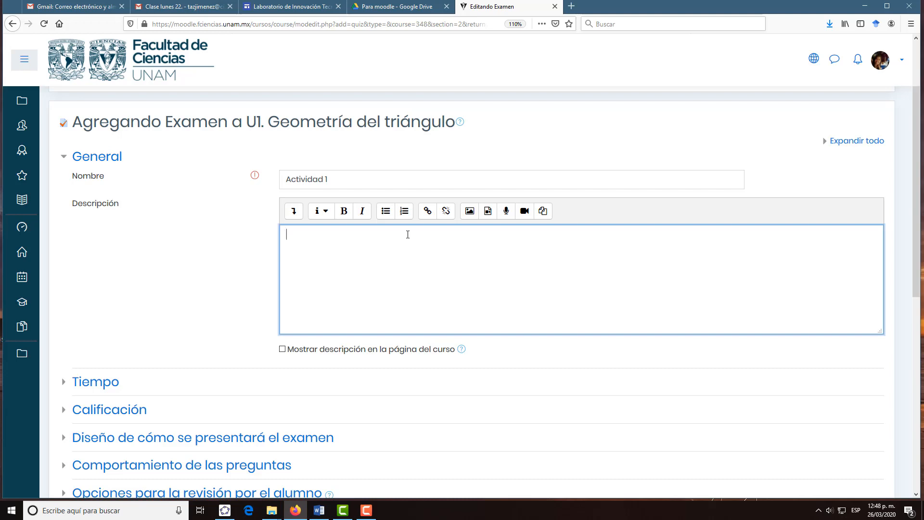
mouse_move(319, 513)
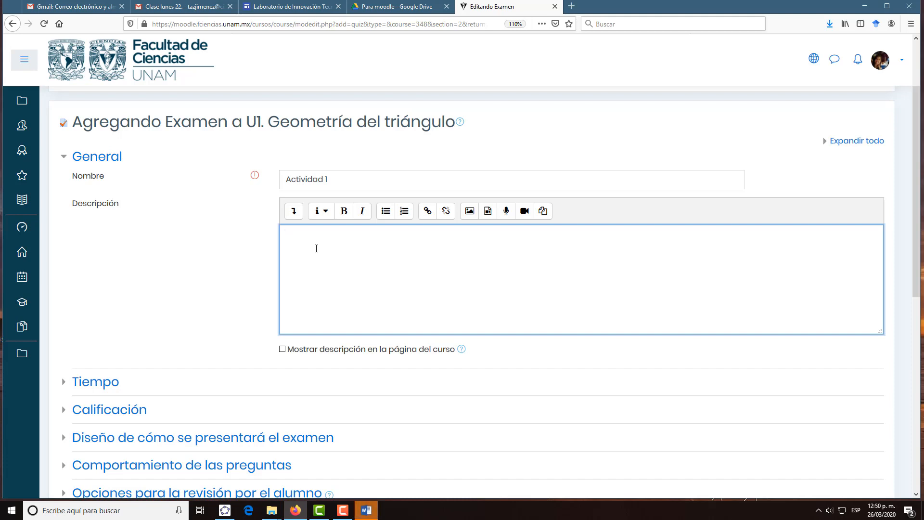
click(376, 514)
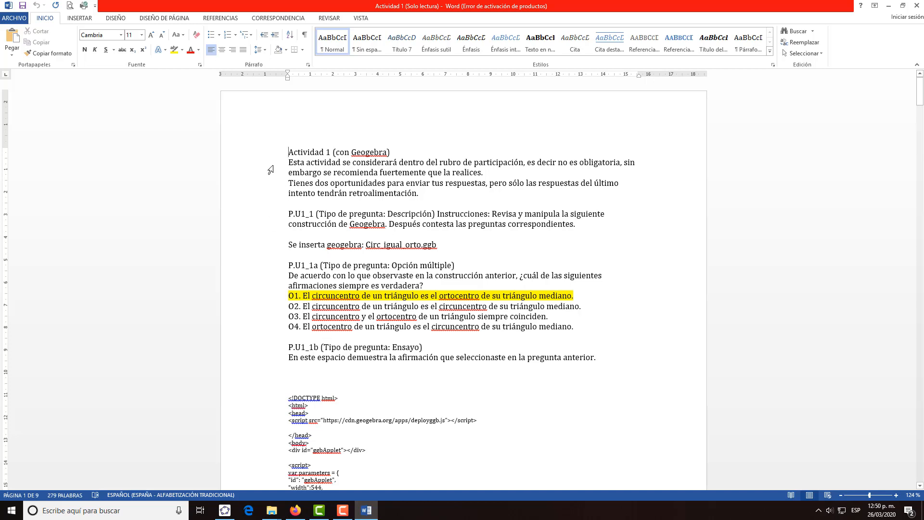
drag(285, 163, 430, 197)
key(ctrl+c)
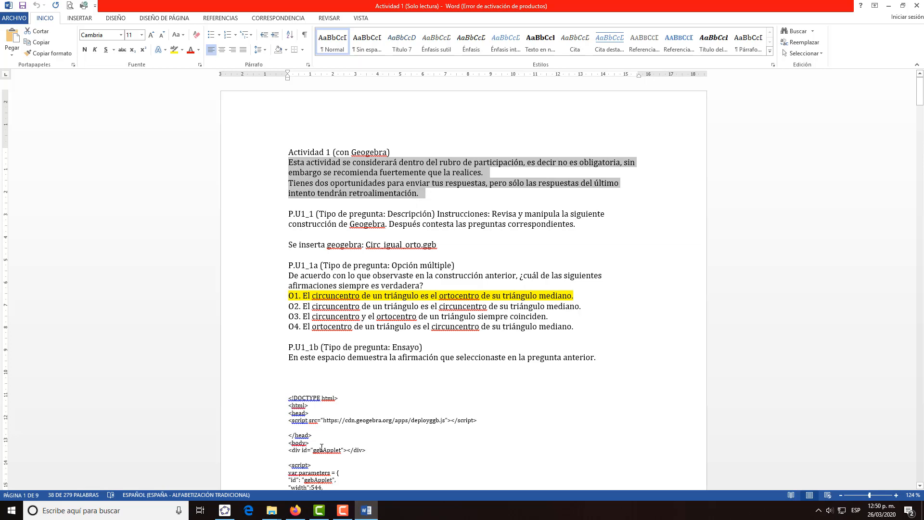
click(296, 514)
click(317, 232)
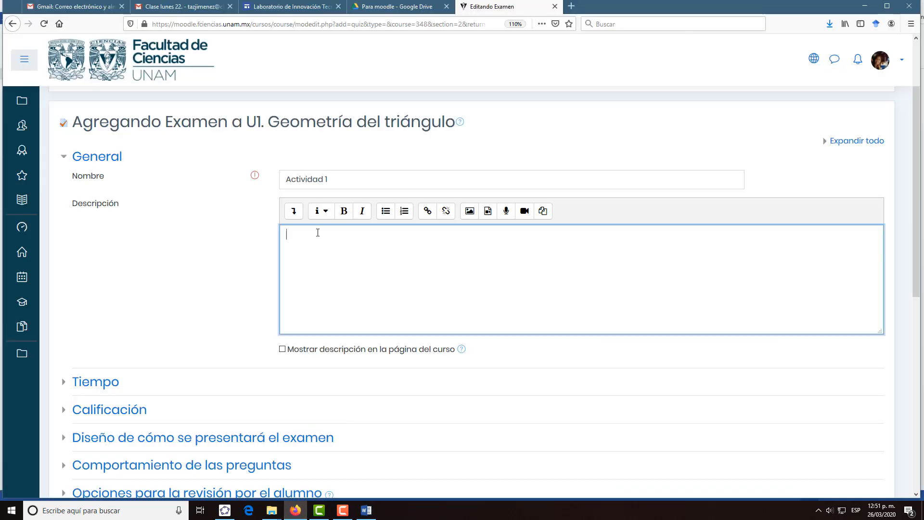
key(ctrl+v)
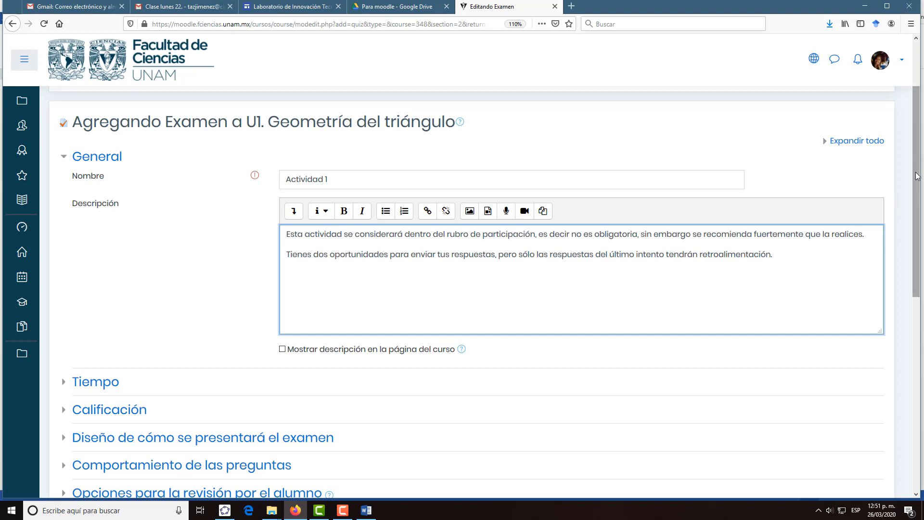
Enable the exam's opening date in the Tiempo settings and set it to 27 March 2020 at 11:00.
drag(916, 176, 914, 207)
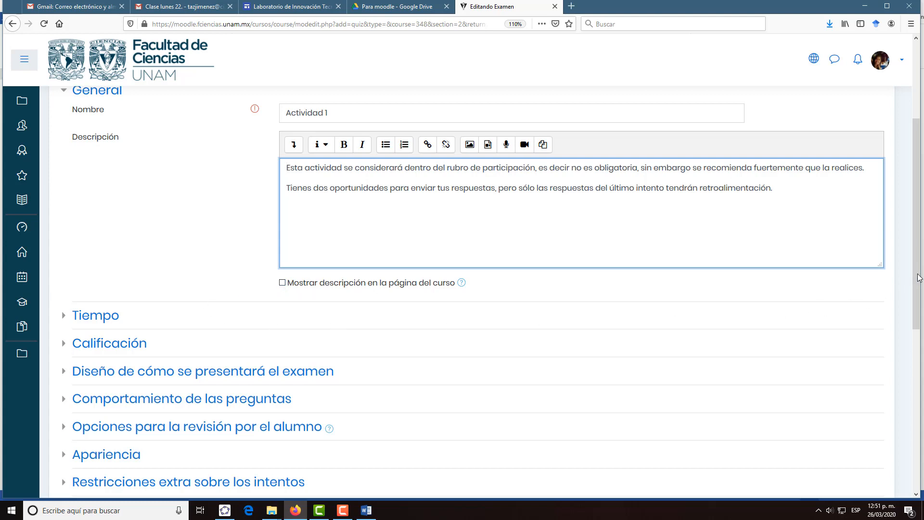
mouse_move(920, 278)
mouse_down()
mouse_move(917, 251)
mouse_move(918, 262)
mouse_up()
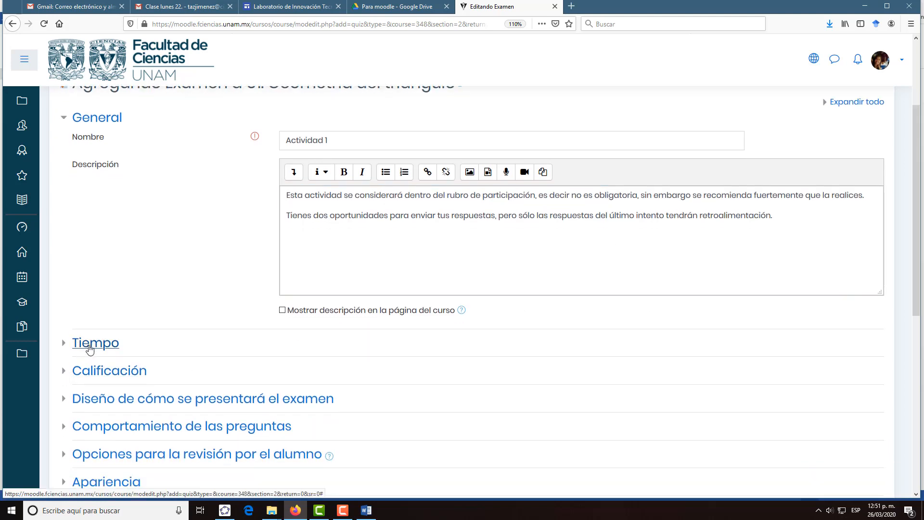
click(90, 347)
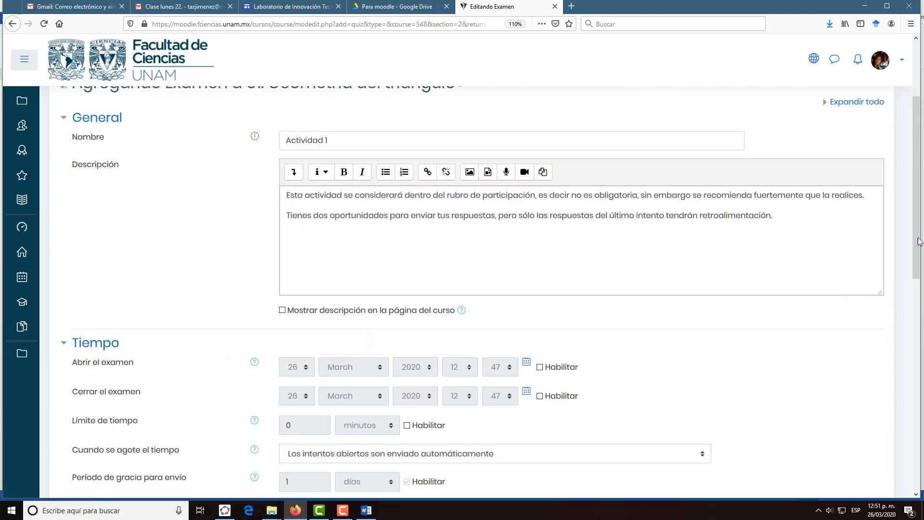
drag(918, 243, 909, 311)
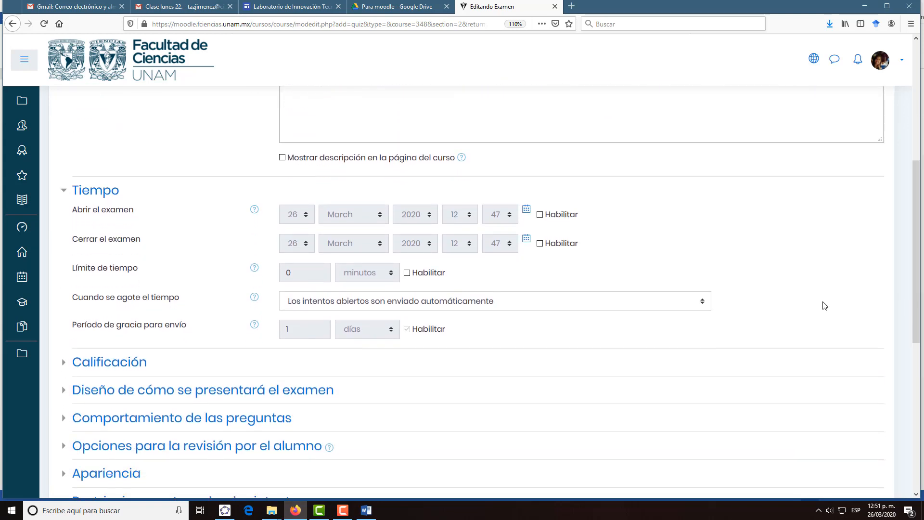
click(540, 215)
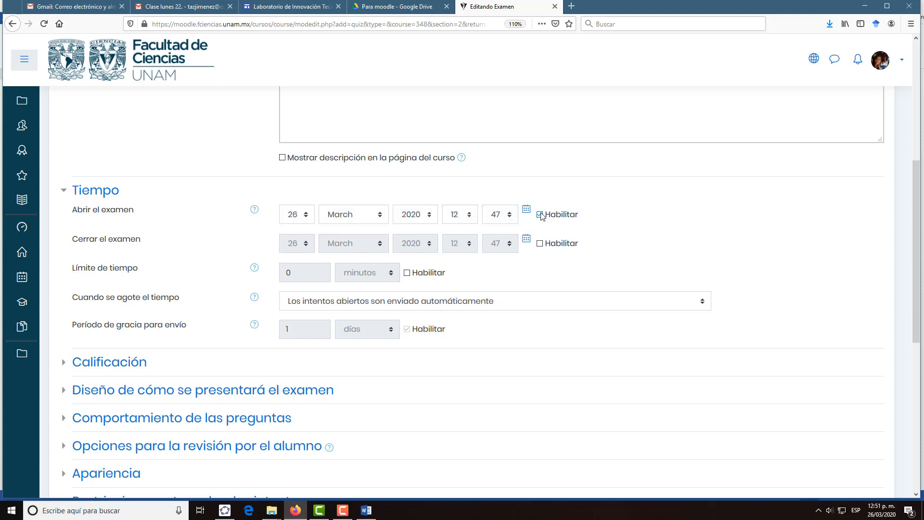
click(307, 217)
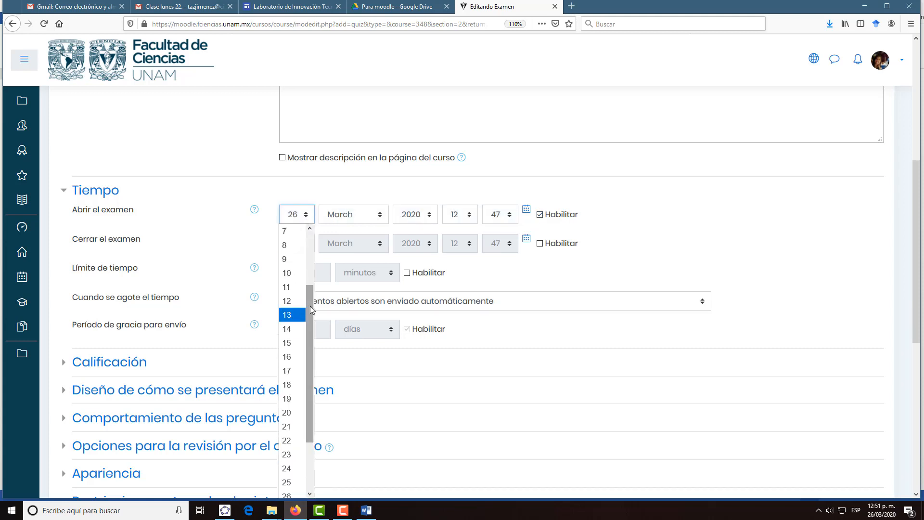
drag(309, 326, 307, 385)
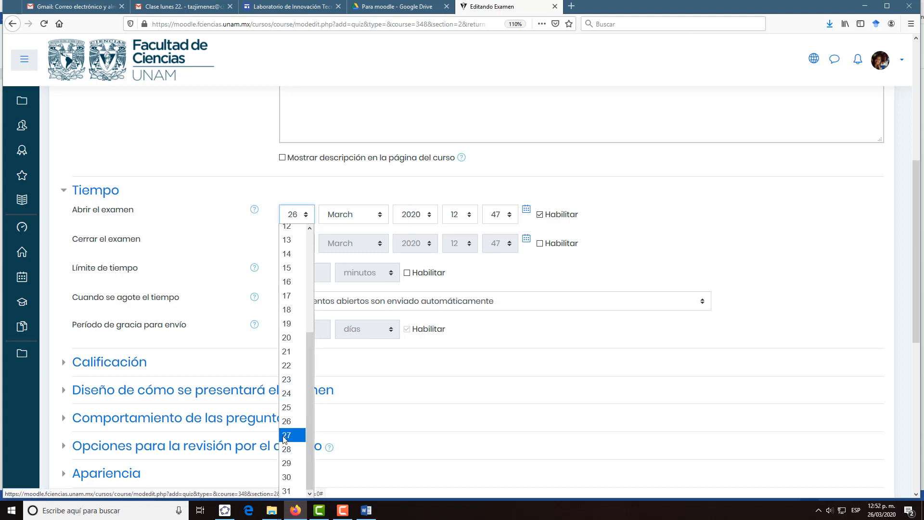
click(289, 434)
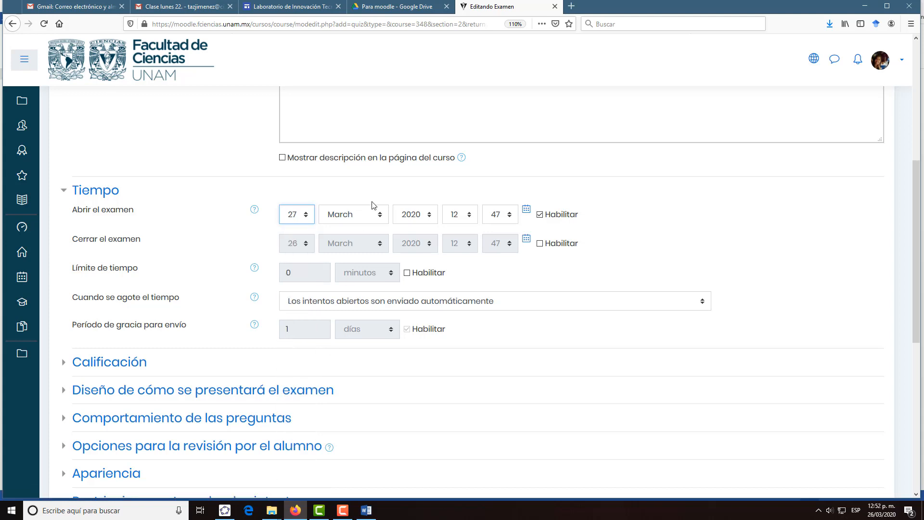
click(470, 218)
click(463, 384)
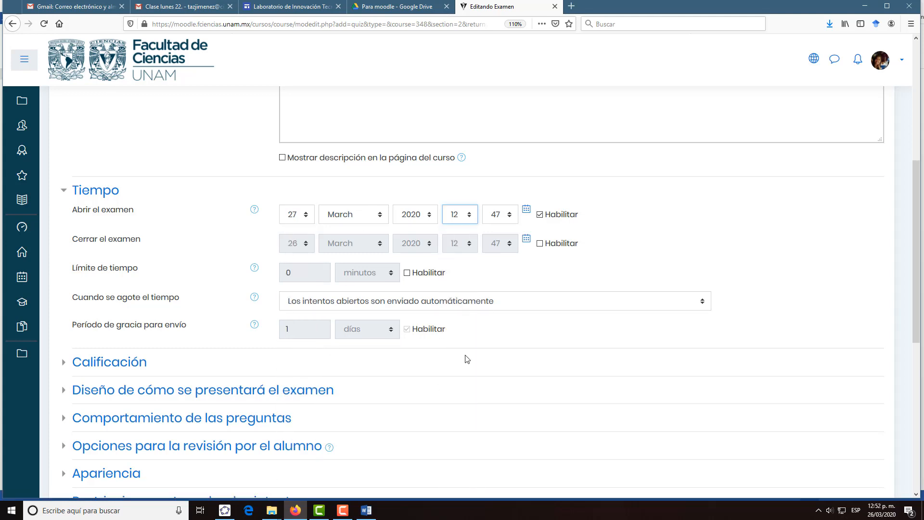
click(510, 218)
drag(498, 266, 498, 234)
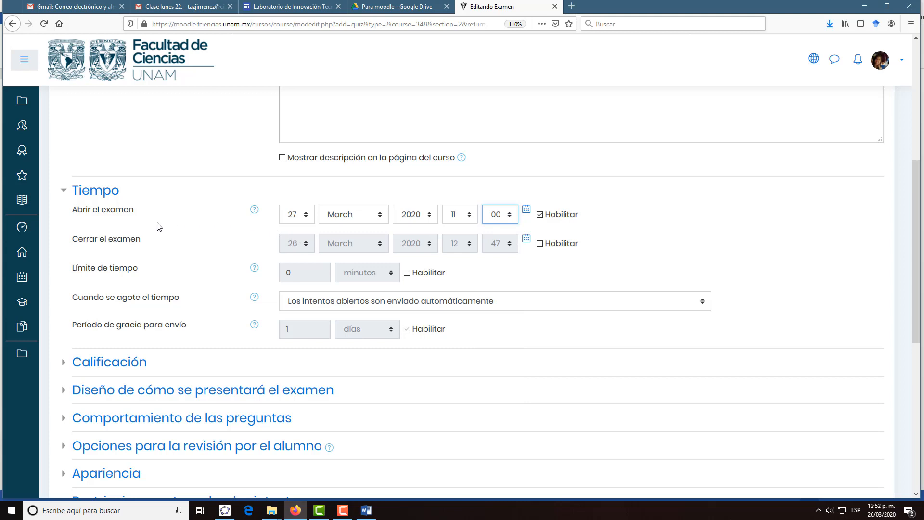
Enable the exam's closing date and set it to 28 March 2020 at 11:00.
click(540, 244)
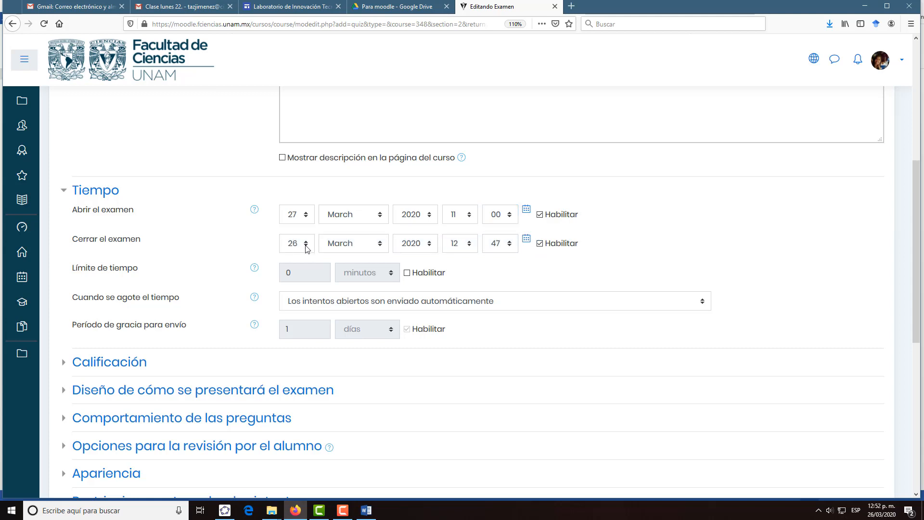
click(290, 243)
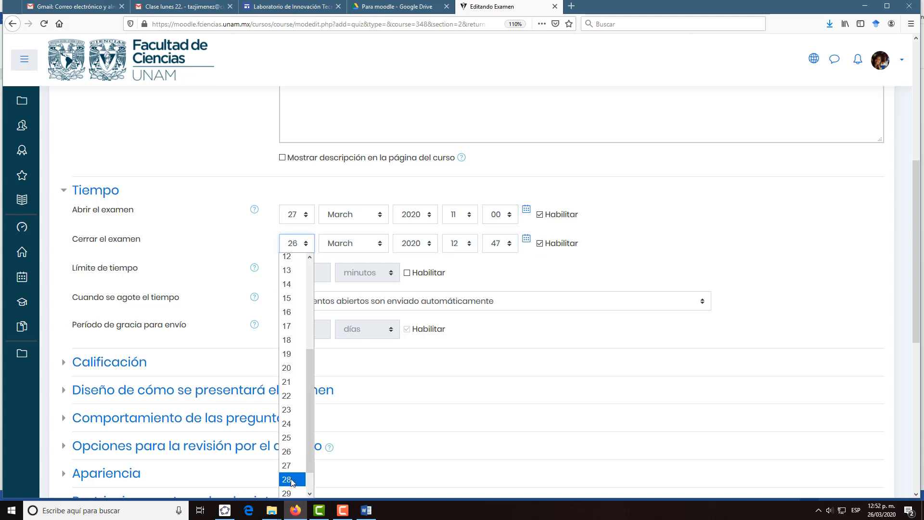
click(293, 480)
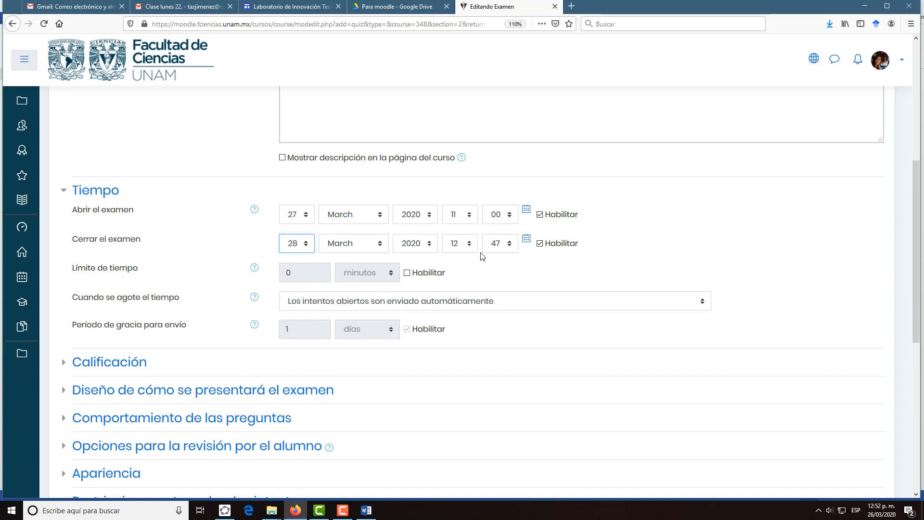
click(470, 245)
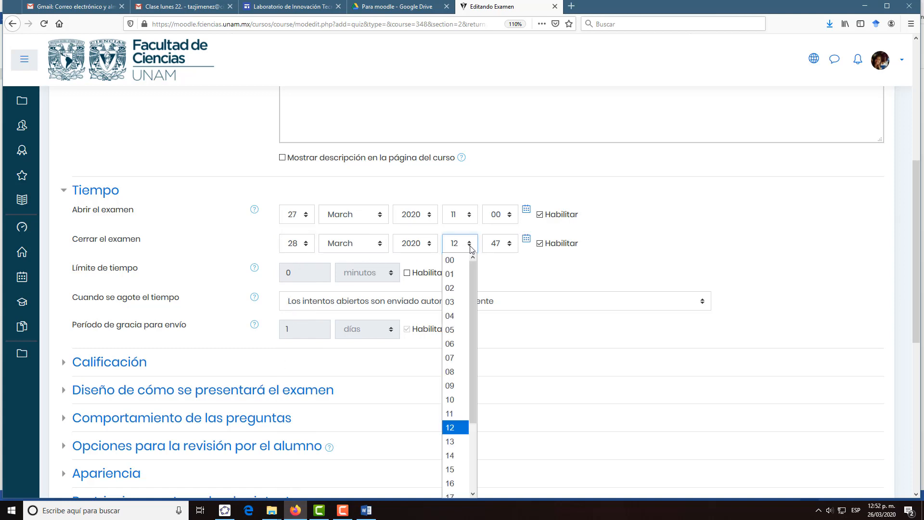
click(449, 416)
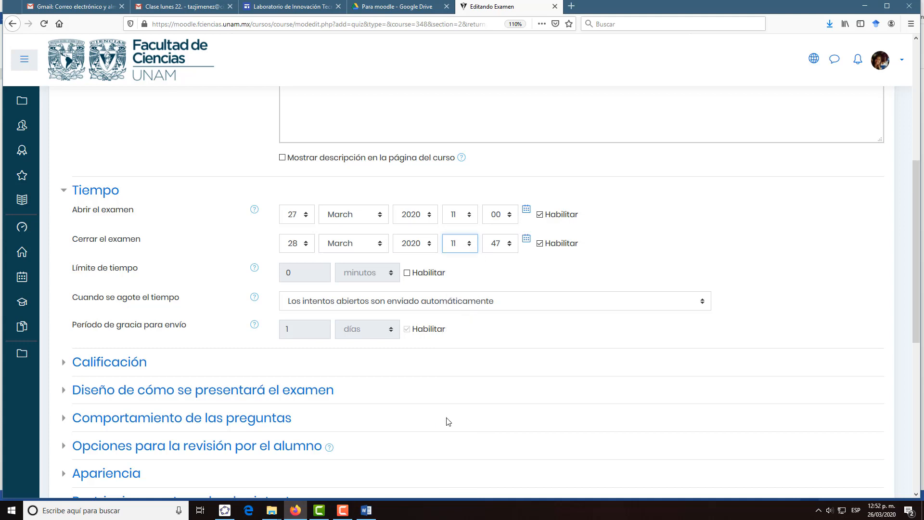
click(509, 248)
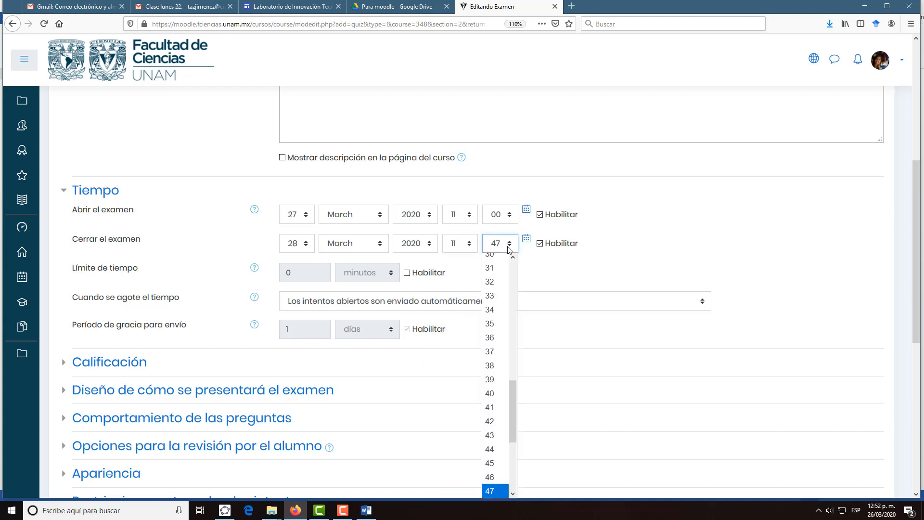
scroll(500, 255, up, 6)
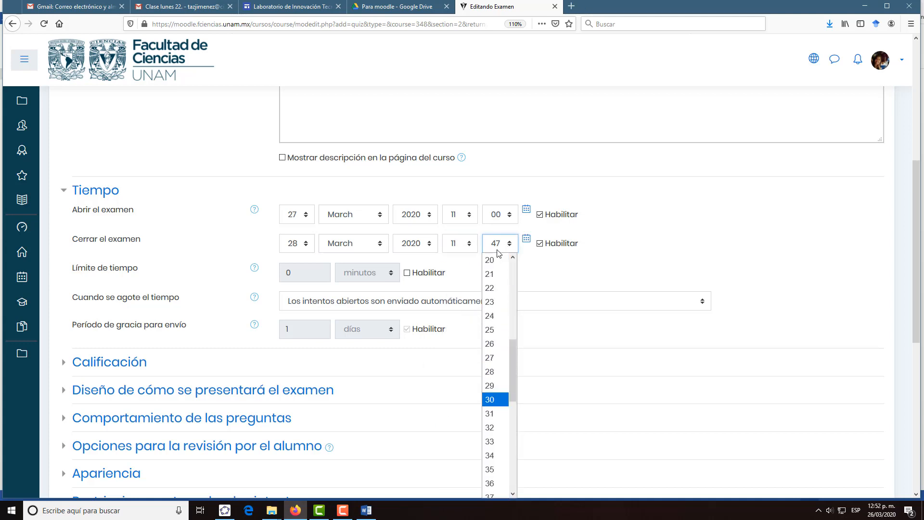
scroll(498, 255, up, 4)
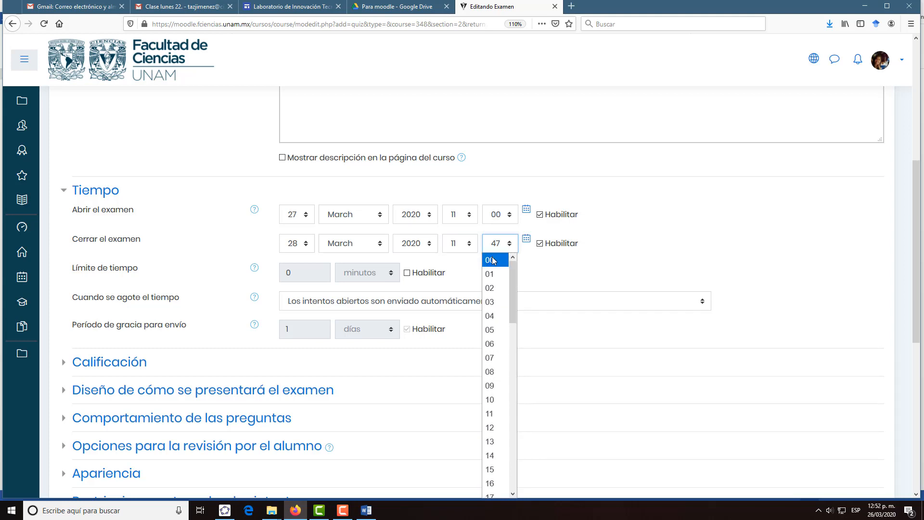
click(494, 260)
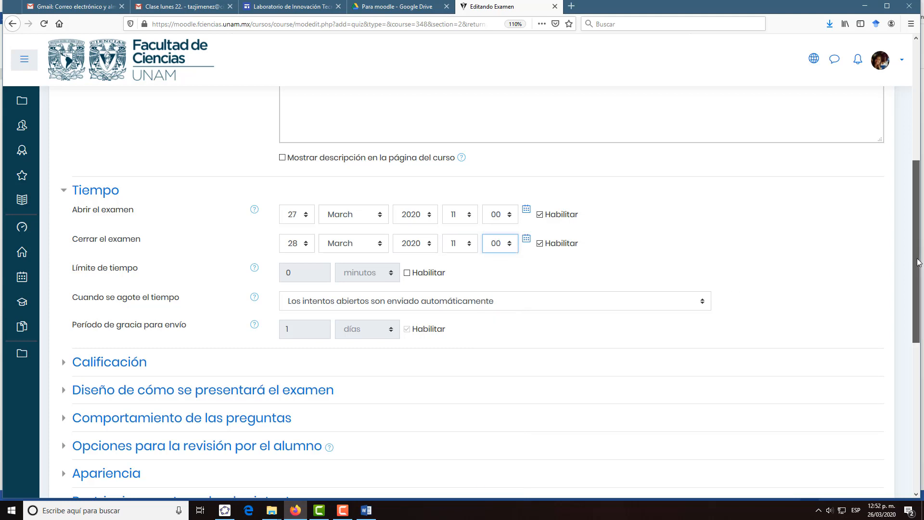
Enable a time limit of 60 minutes and have open attempts submitted automatically (Los intentos abiertos son enviado automáticamente) when time runs out.
scroll(919, 262, down, 3)
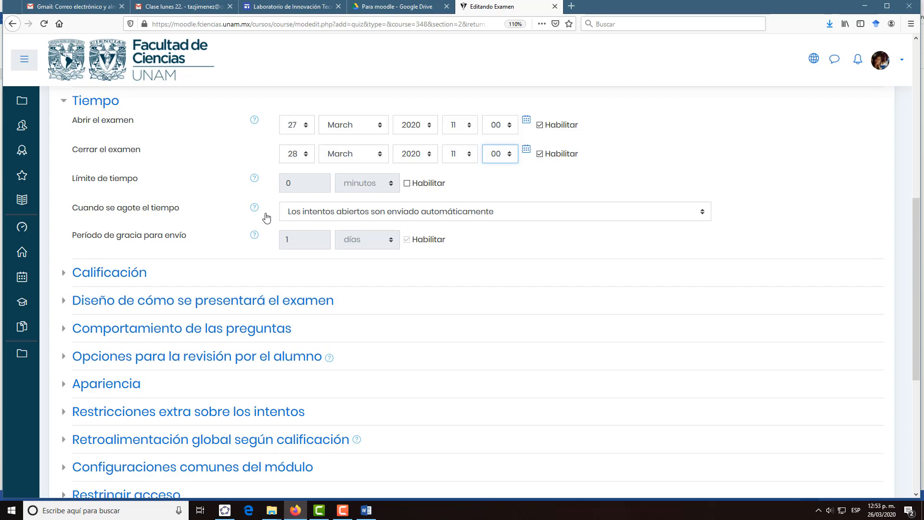
click(407, 183)
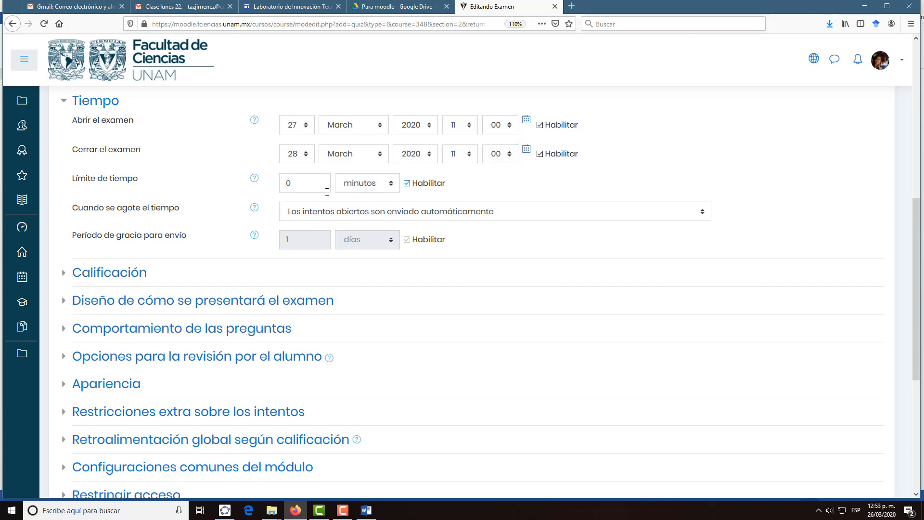
double_click(303, 182)
text(60)
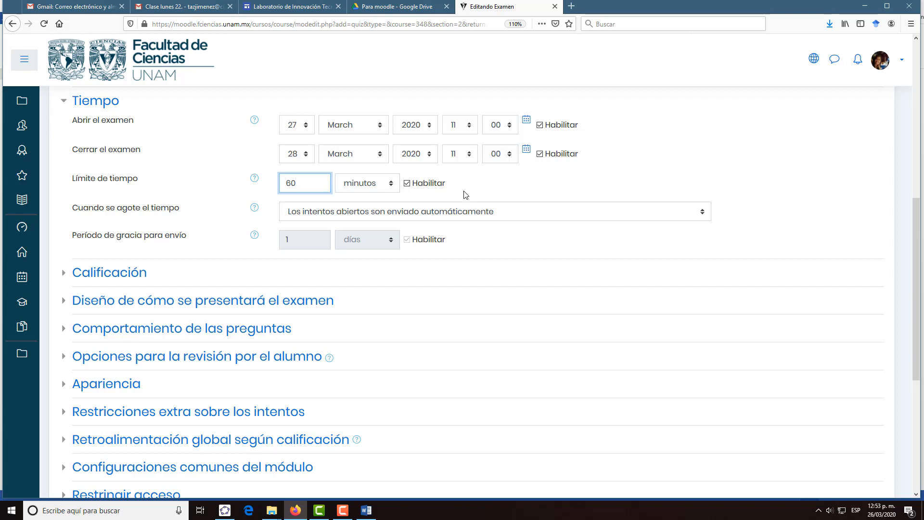
click(393, 189)
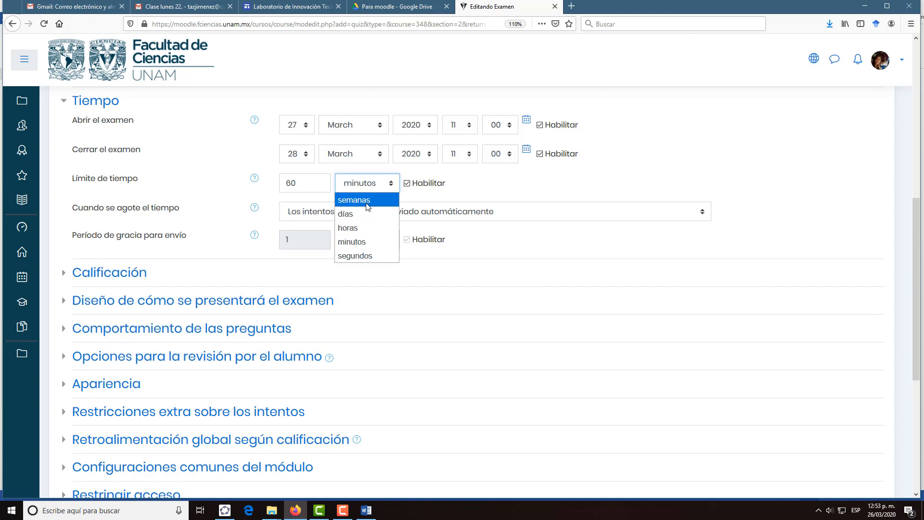
click(479, 191)
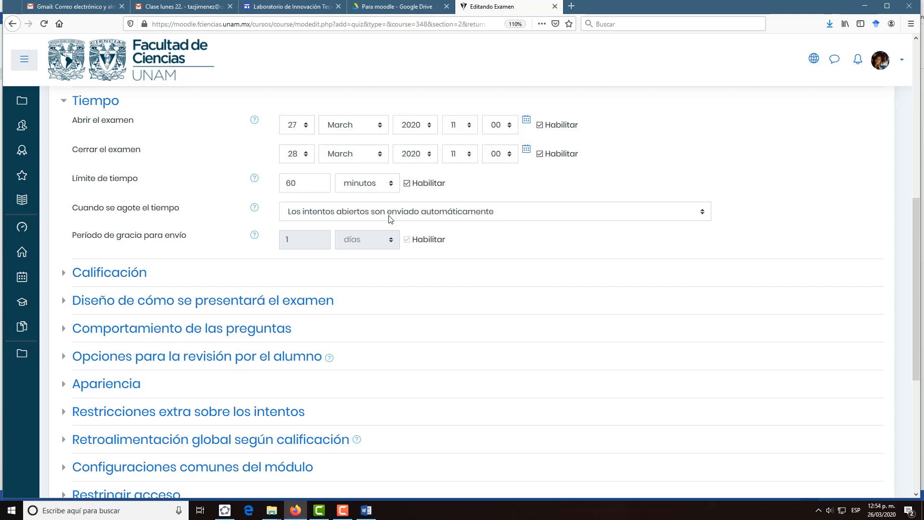
click(702, 212)
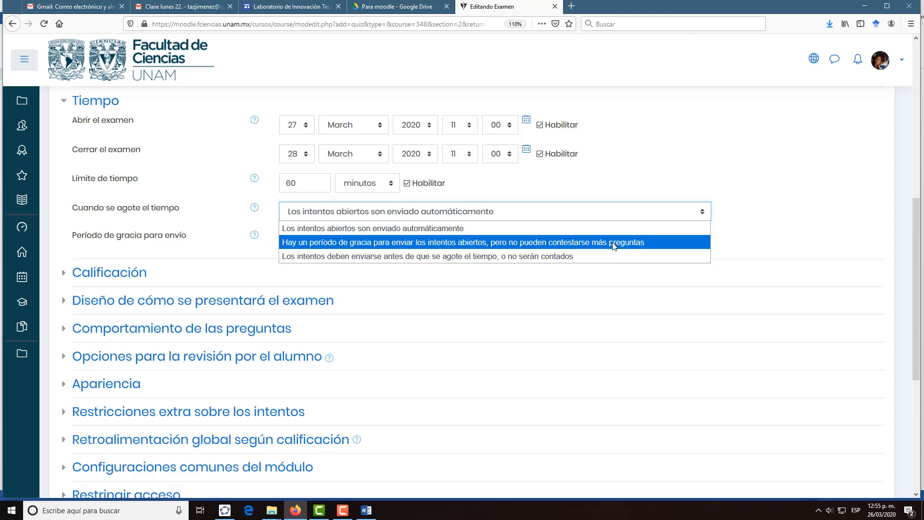
click(368, 229)
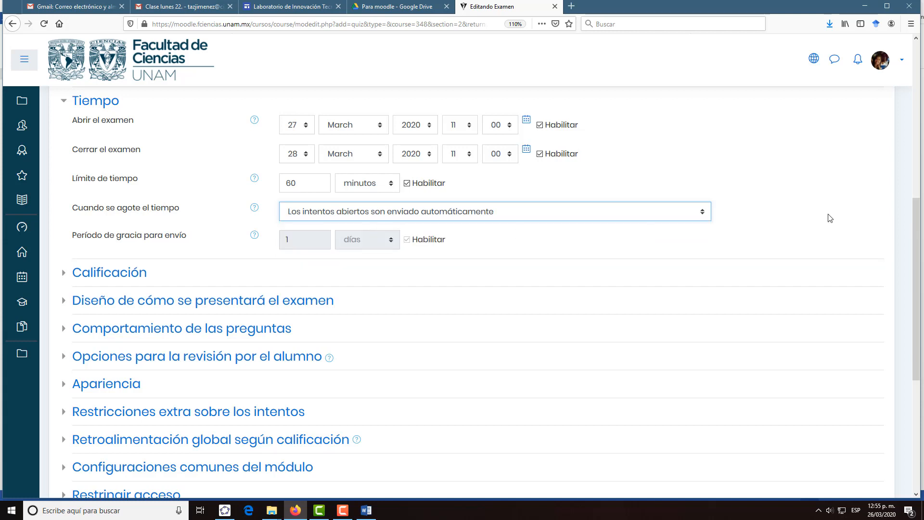
In the Calificación settings, set the passing grade to 6 and the allowed attempts to 2.
drag(917, 224, 916, 232)
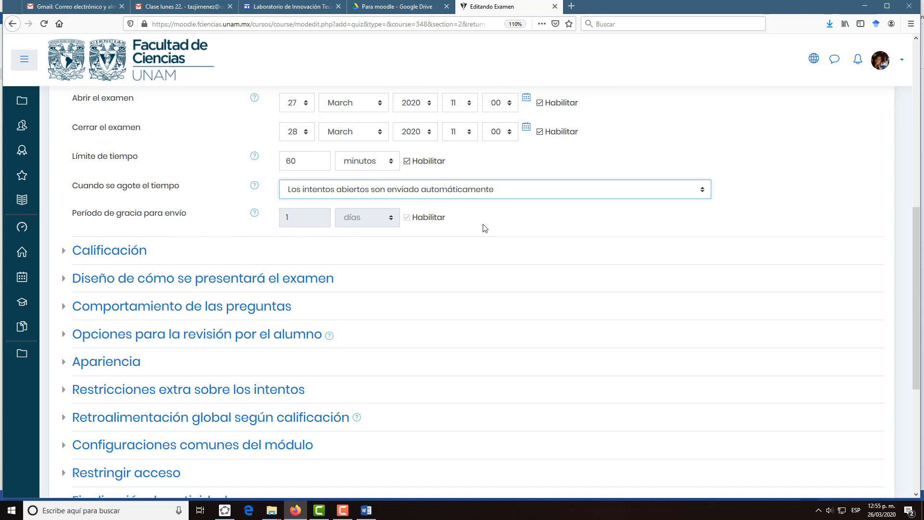
scroll(916, 259, down, 1)
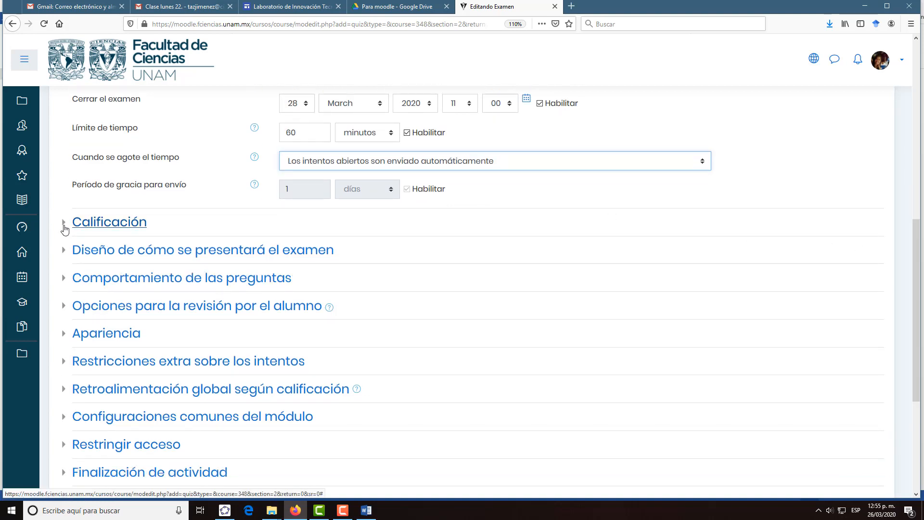
click(65, 230)
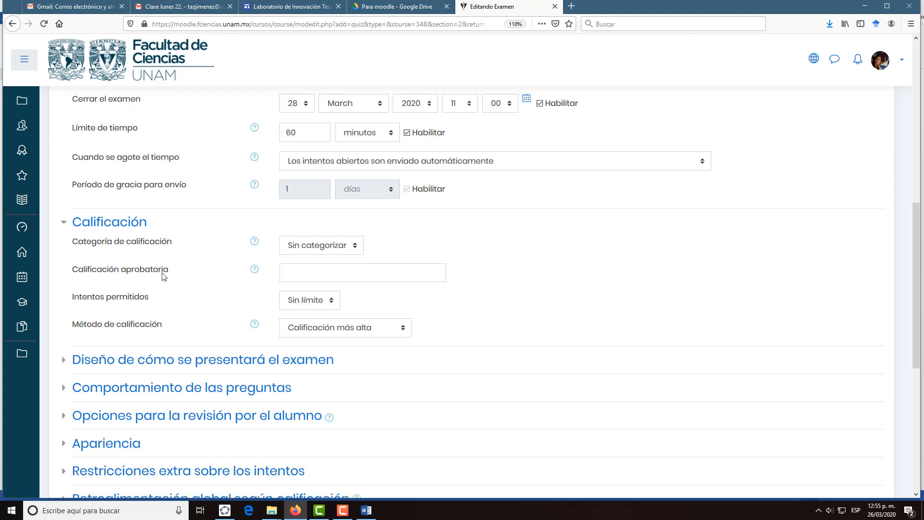
click(310, 277)
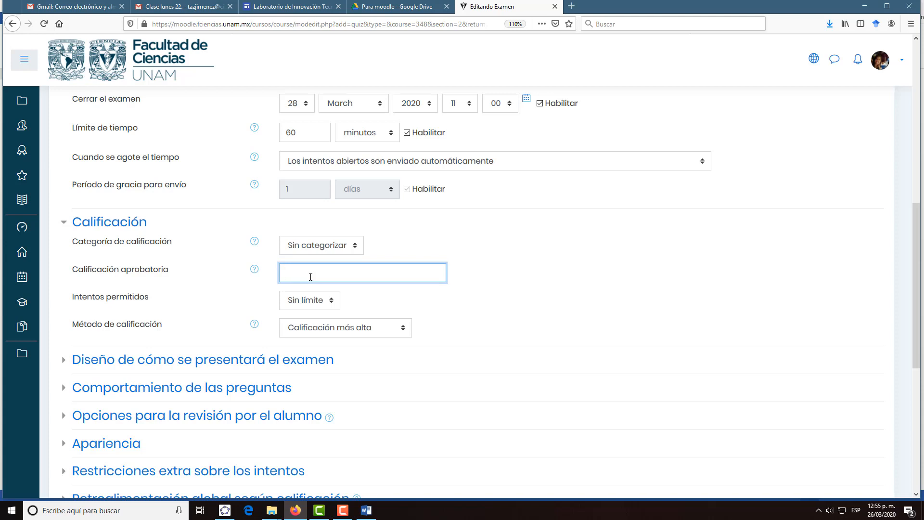
text(6)
click(331, 300)
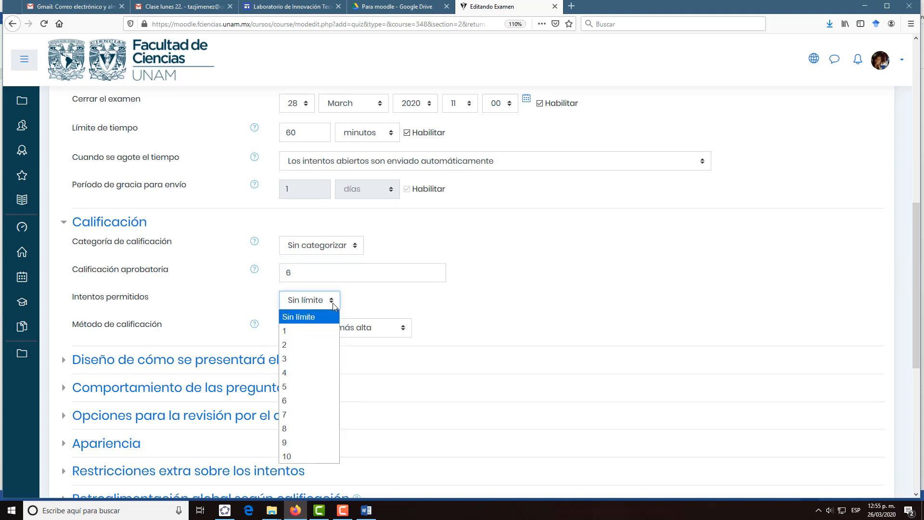
click(308, 345)
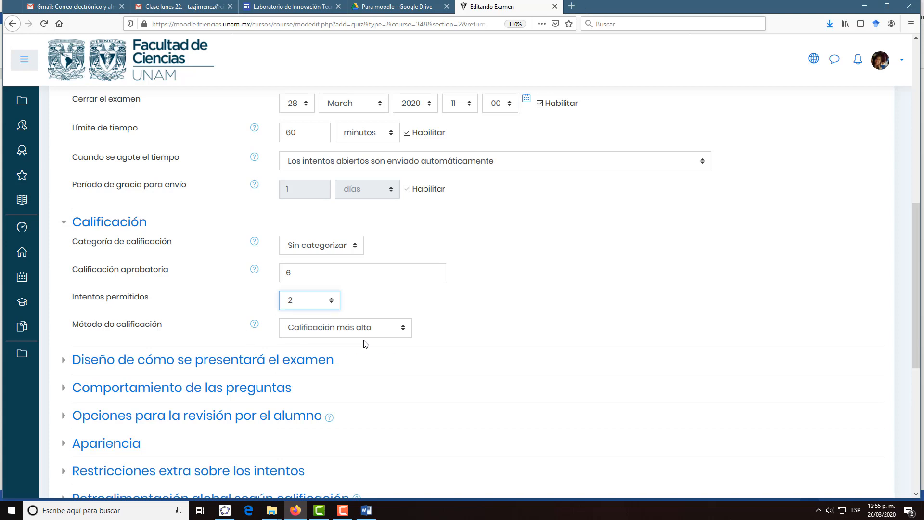
Set the grading method to Último intento and collapse the Calificación section.
scroll(407, 334, down, 2)
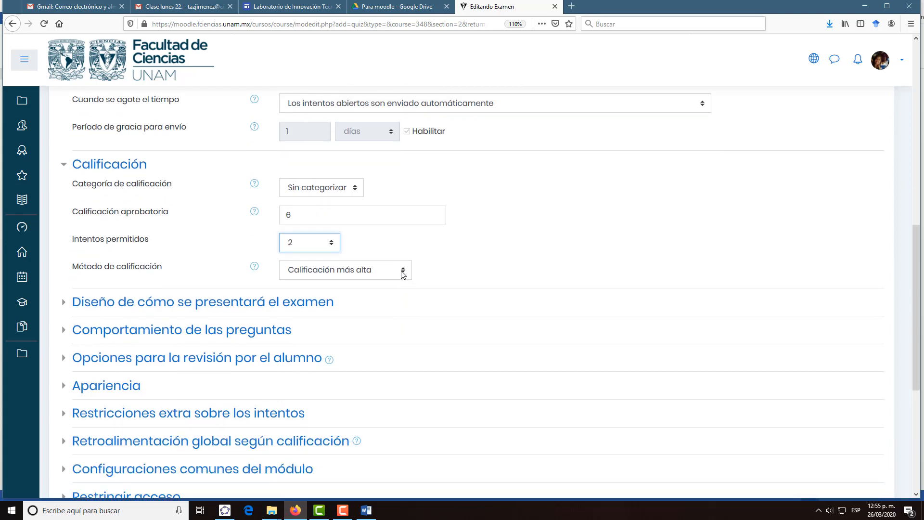
click(403, 272)
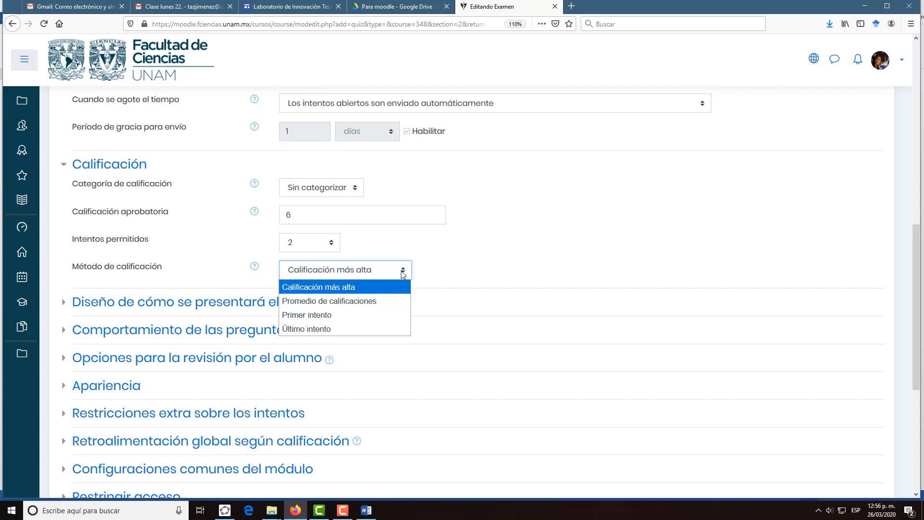
click(325, 330)
scroll(63, 159, down, 1)
click(63, 140)
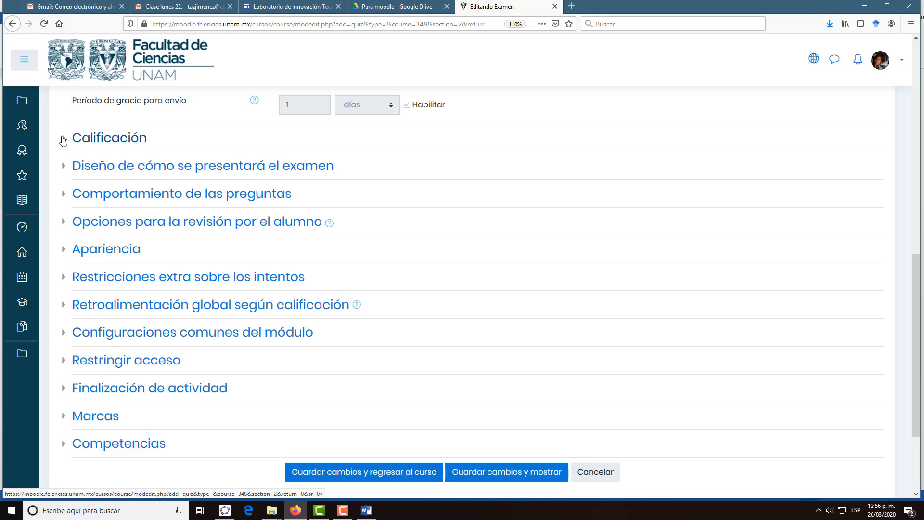
In Diseño de cómo se presentará el examen, set Página nueva to "Nunca, todas las preguntas en una página".
click(63, 168)
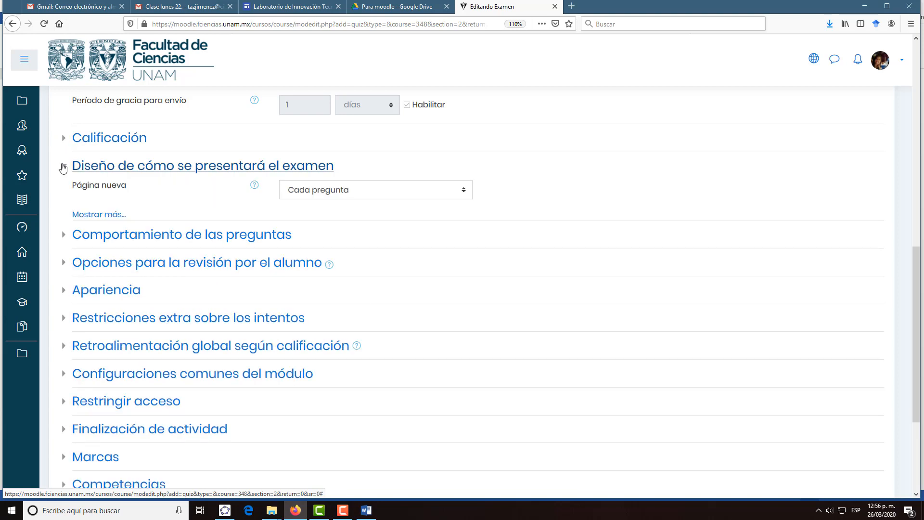
click(465, 194)
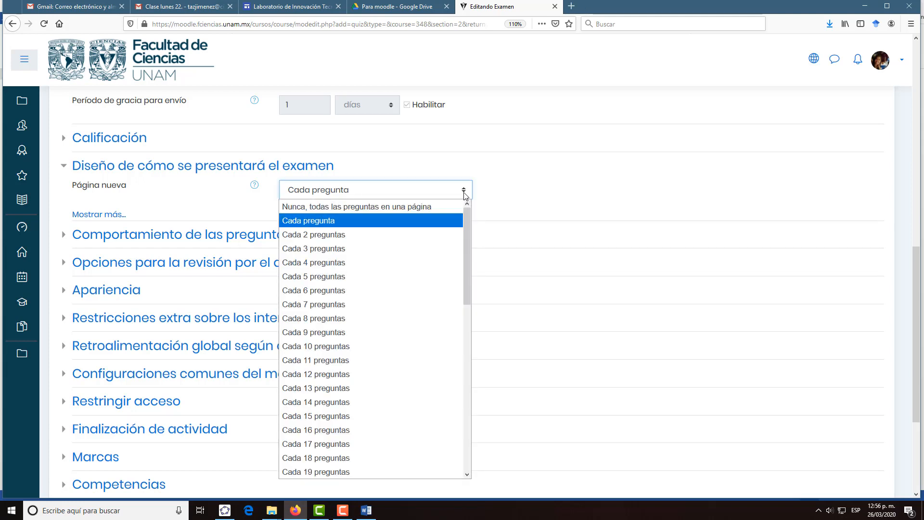
click(340, 211)
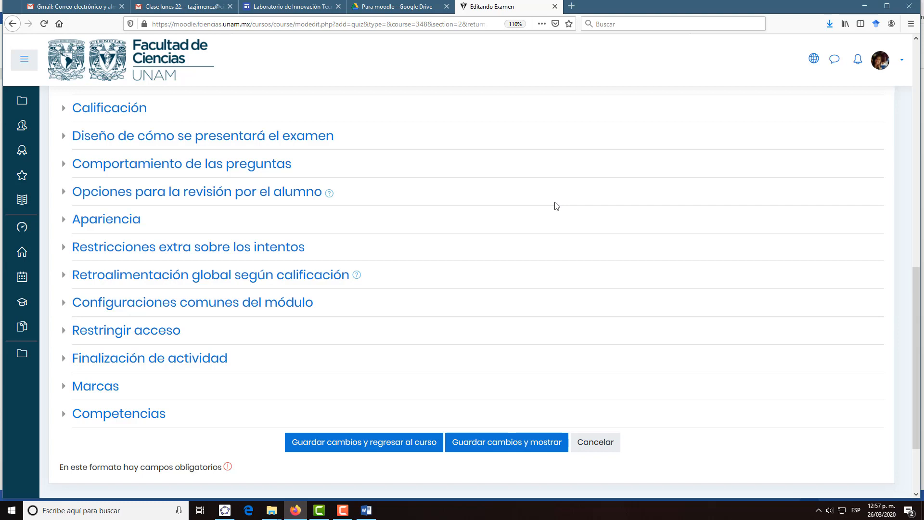
In Comportamiento de las preguntas, set random answer ordering to No and the question behaviour to Retroalimentación diferida.
click(66, 168)
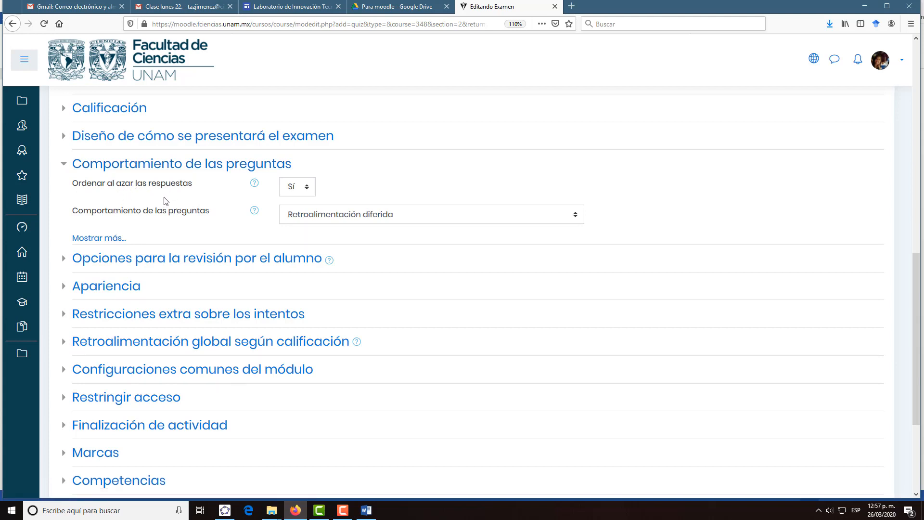
click(309, 193)
click(302, 206)
click(578, 219)
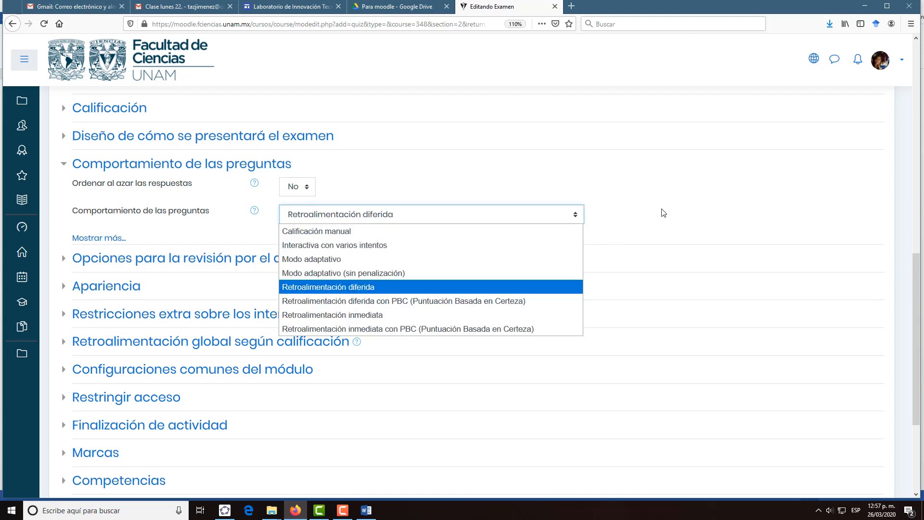
click(331, 289)
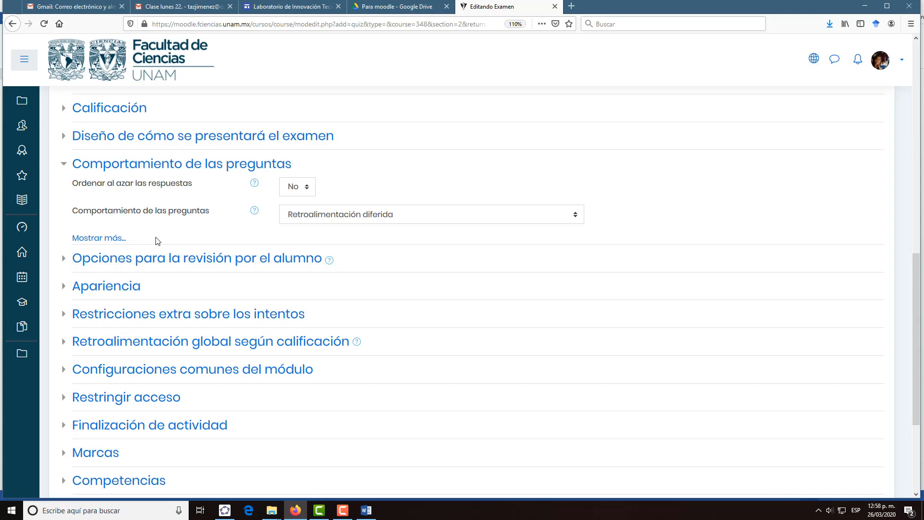
Examine the additional question behaviour options, including Cada intento se basa en el anterior, and the Opciones para la revisión por el alumno.
click(108, 239)
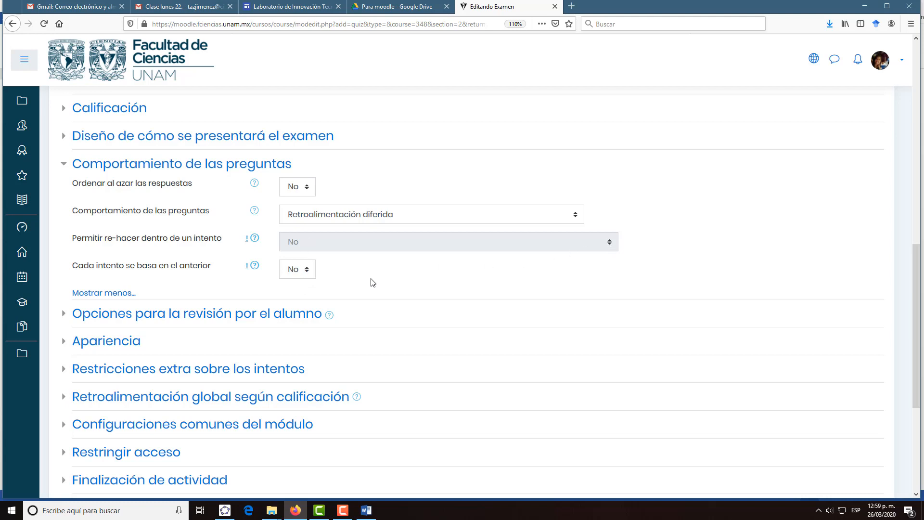
click(306, 272)
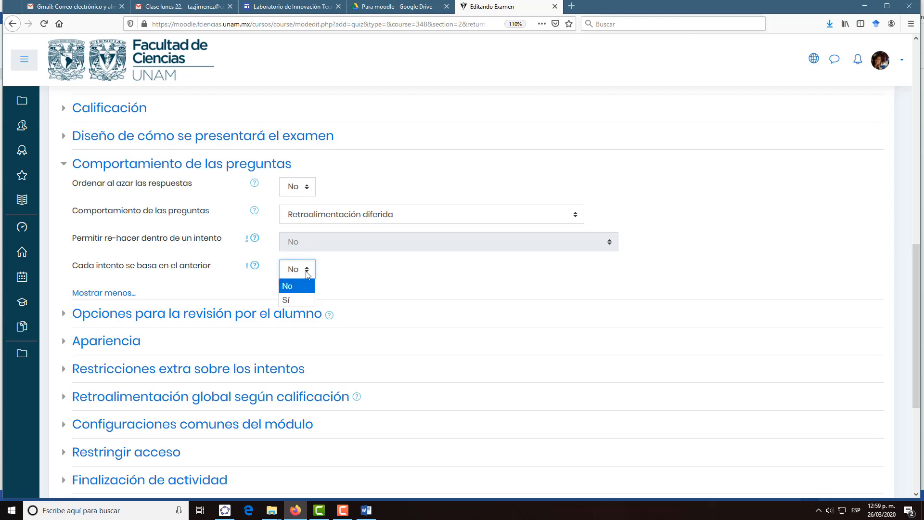
click(305, 271)
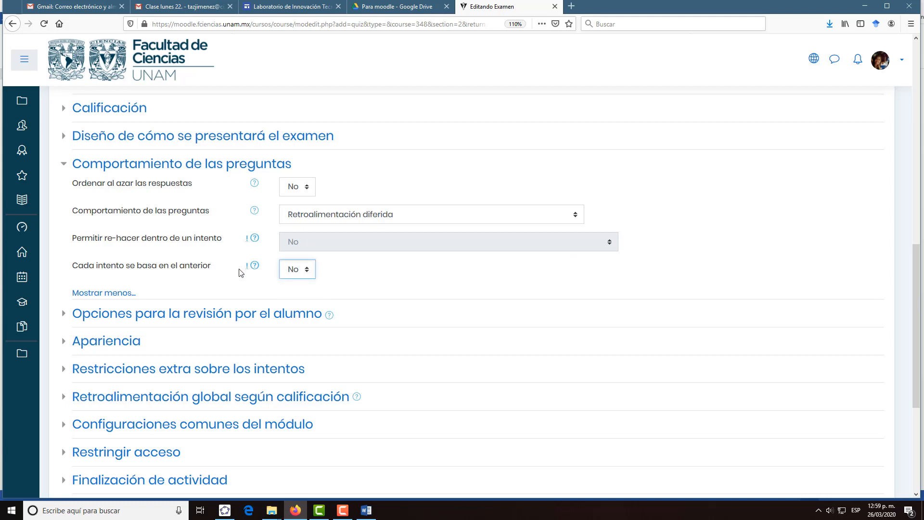
click(90, 296)
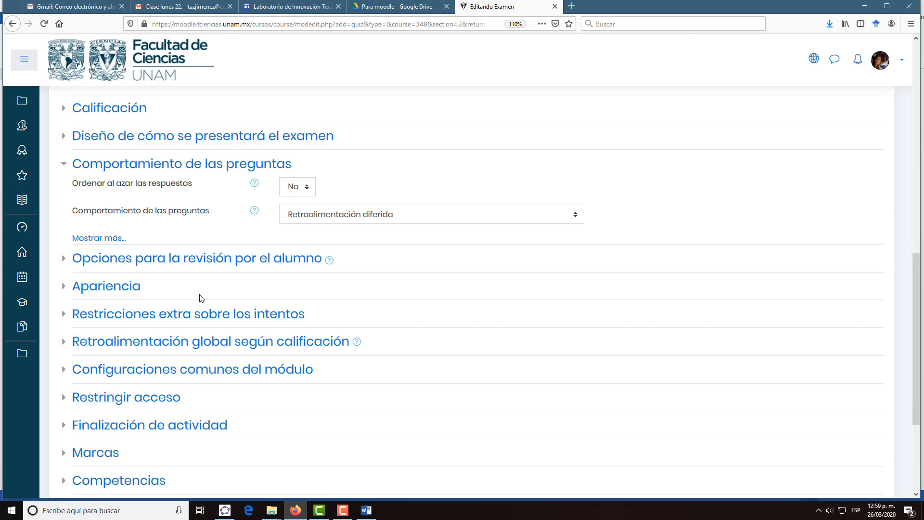
click(66, 263)
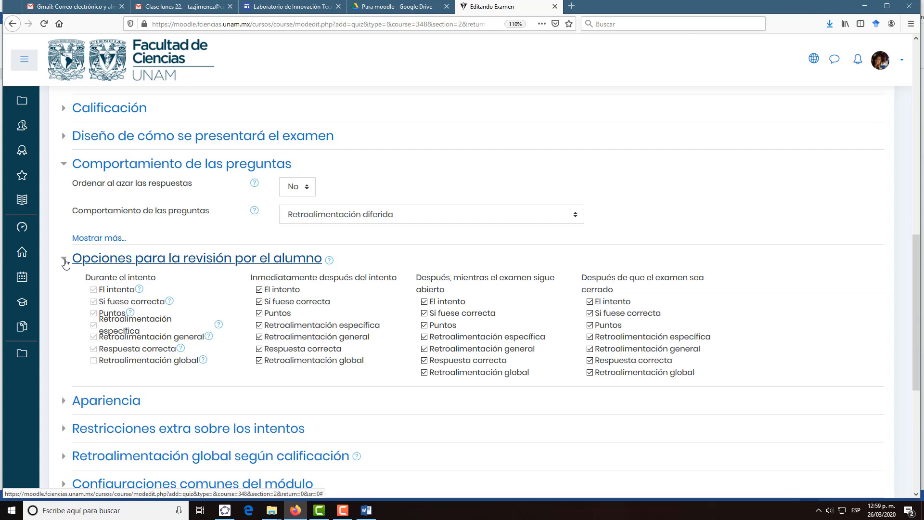
click(66, 263)
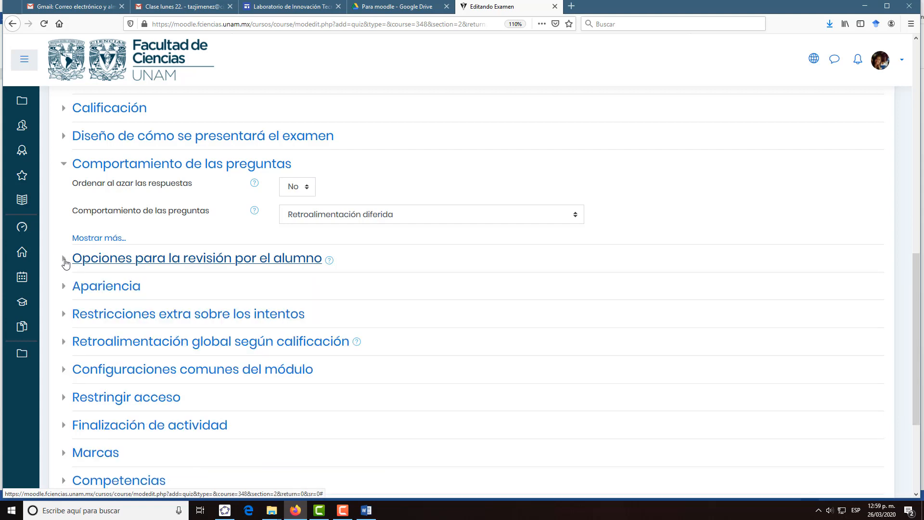
In the Apariencia settings, choose Sin imagen for showing the user's picture and collapse the section.
click(66, 291)
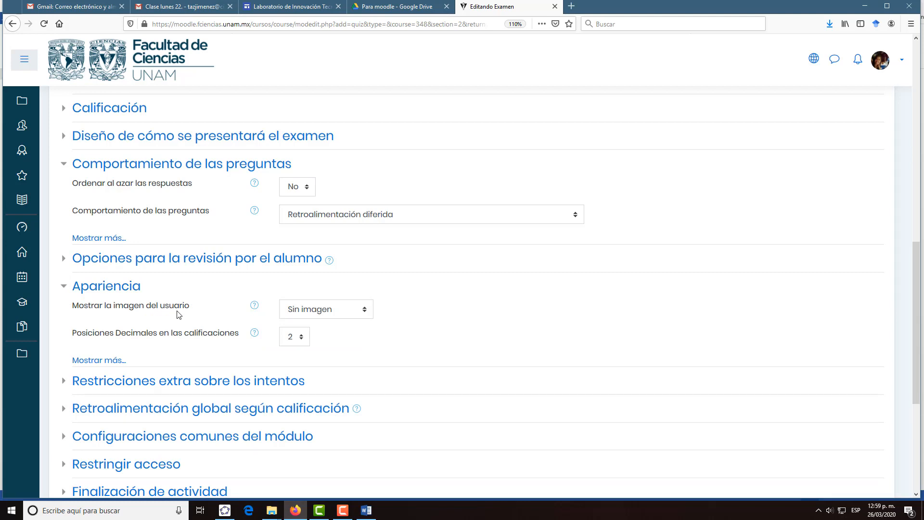
click(364, 316)
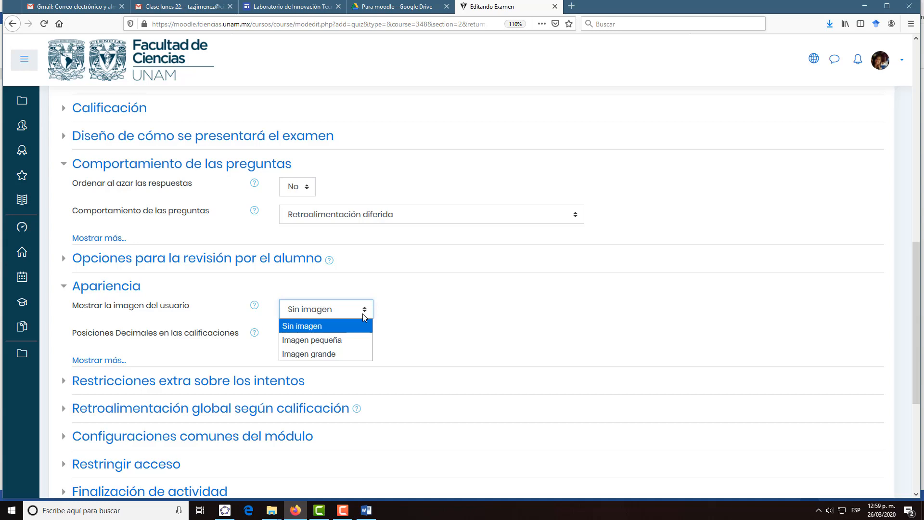
click(329, 330)
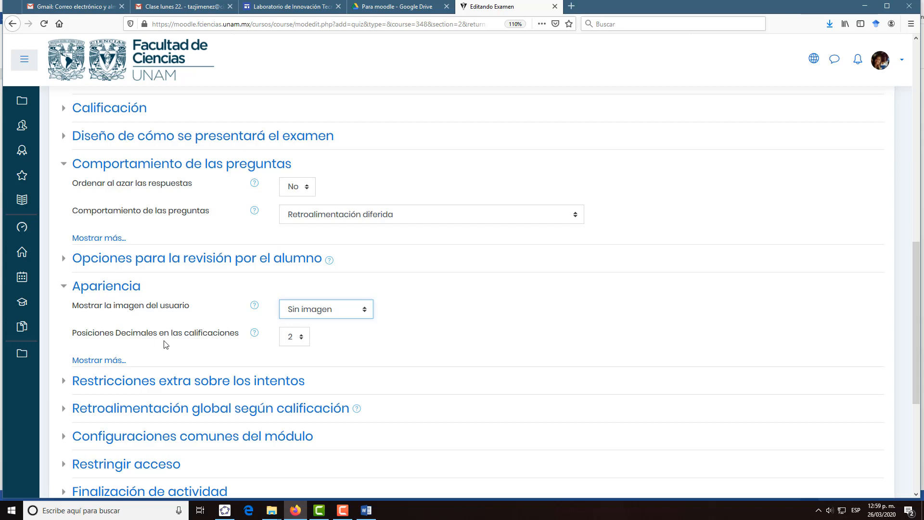
click(70, 288)
Review the exam's configuration from the Tiempo settings down to the end of the form.
scroll(433, 274, down, 1)
scroll(679, 291, up, 5)
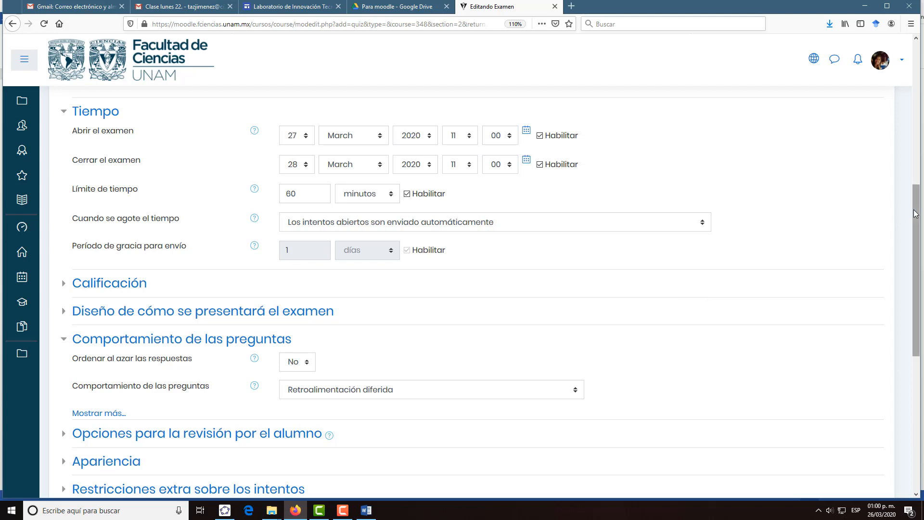
drag(915, 209, 907, 230)
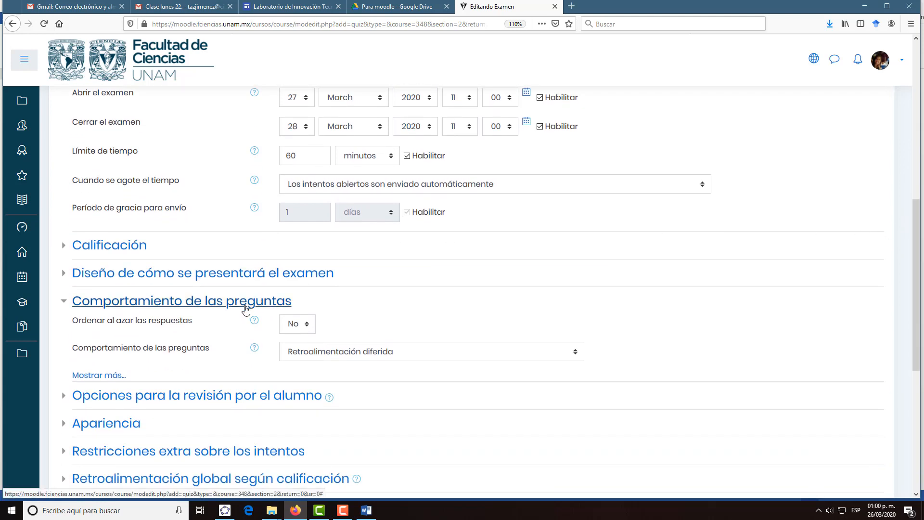
scroll(847, 321, down, 1)
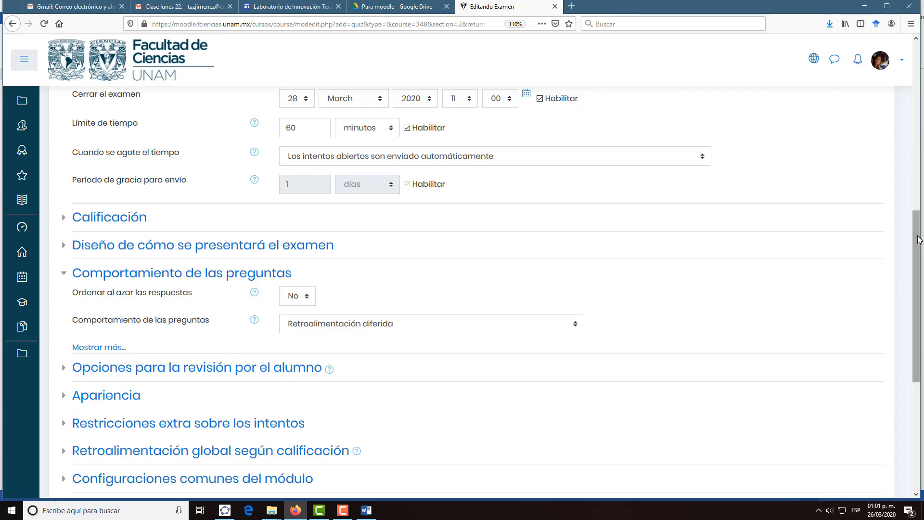
drag(918, 236, 913, 321)
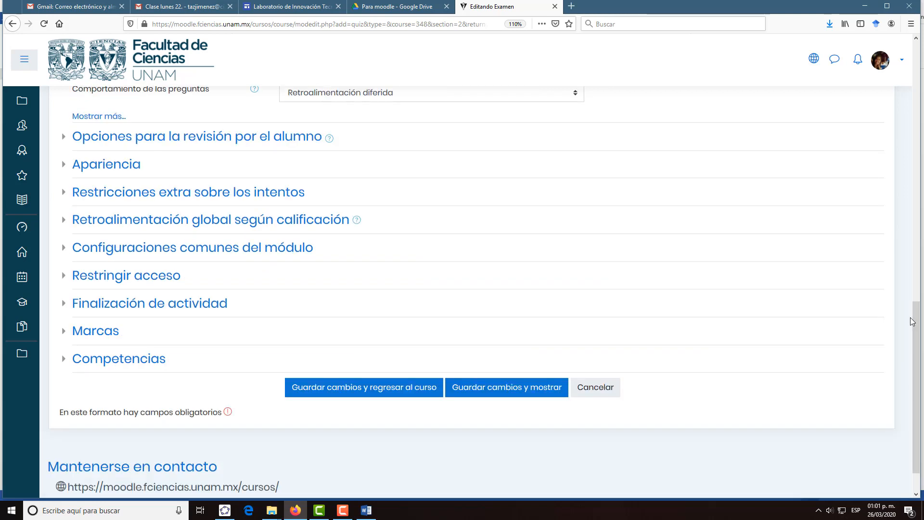
Save the exam's configuration, show the Actividad 1 summary, and open the exam for question editing.
click(482, 399)
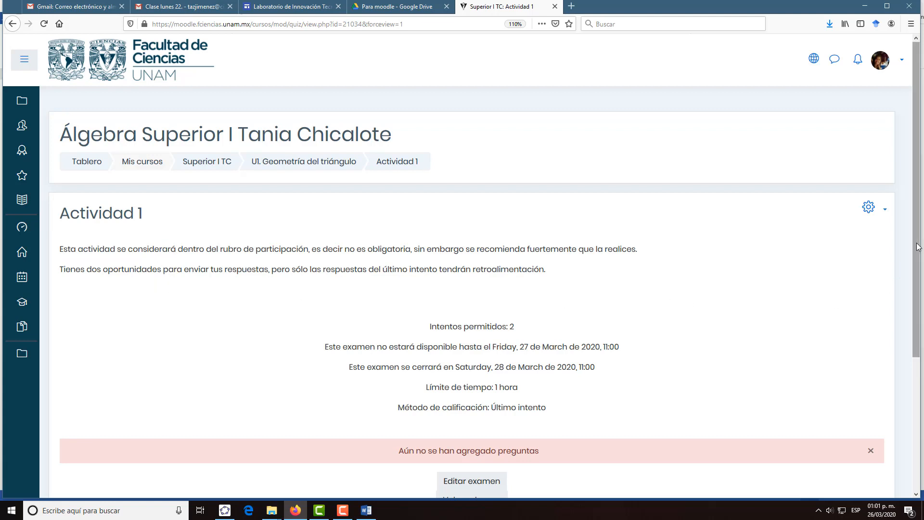
scroll(913, 281, down, 1)
scroll(912, 284, down, 1)
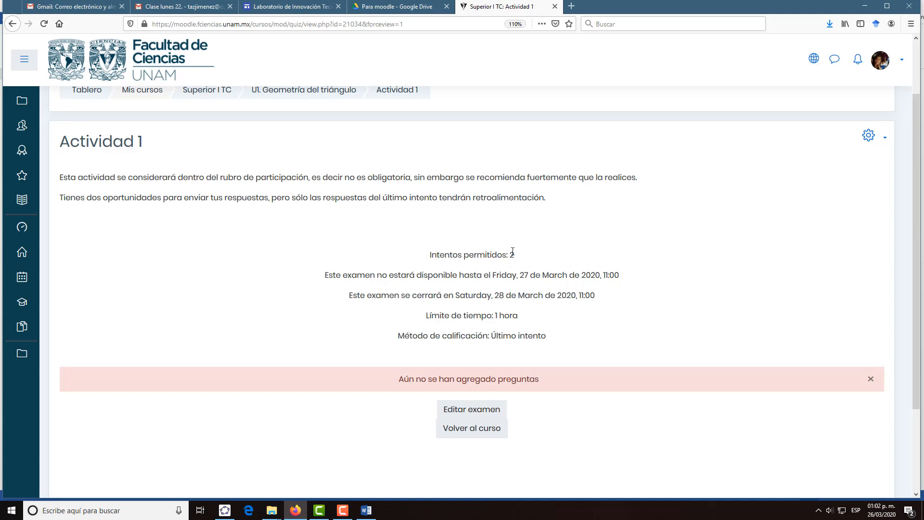
scroll(501, 313, down, 1)
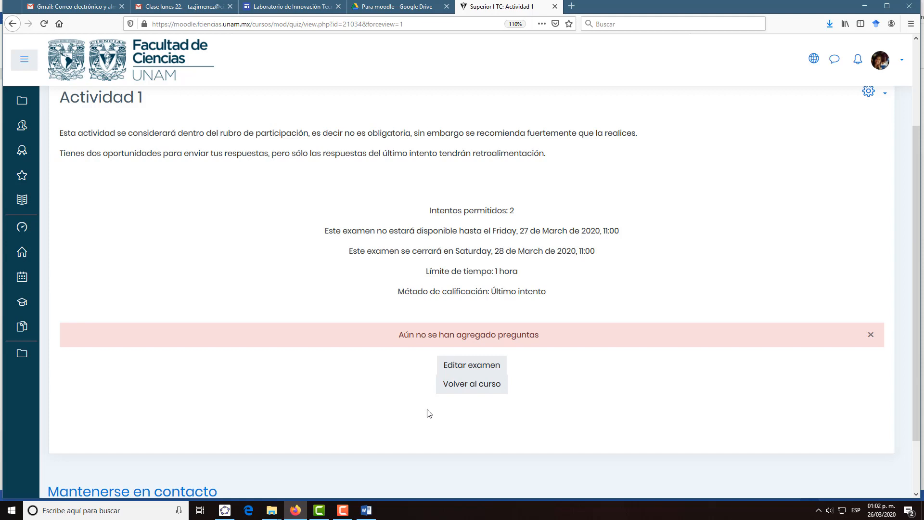
click(475, 368)
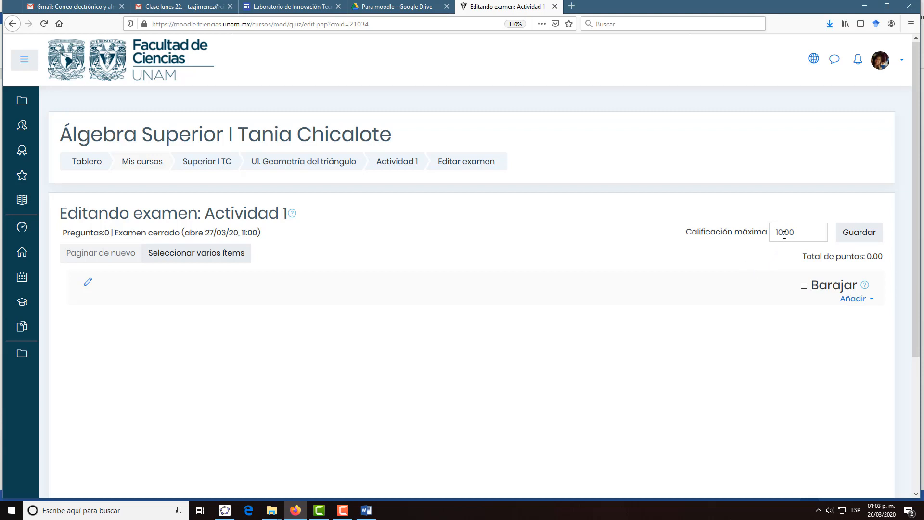
Try changing the exam's Calificación máxima and set it back to 10.00.
click(783, 234)
key(BackSpace)
key(BackSpace)
text(105)
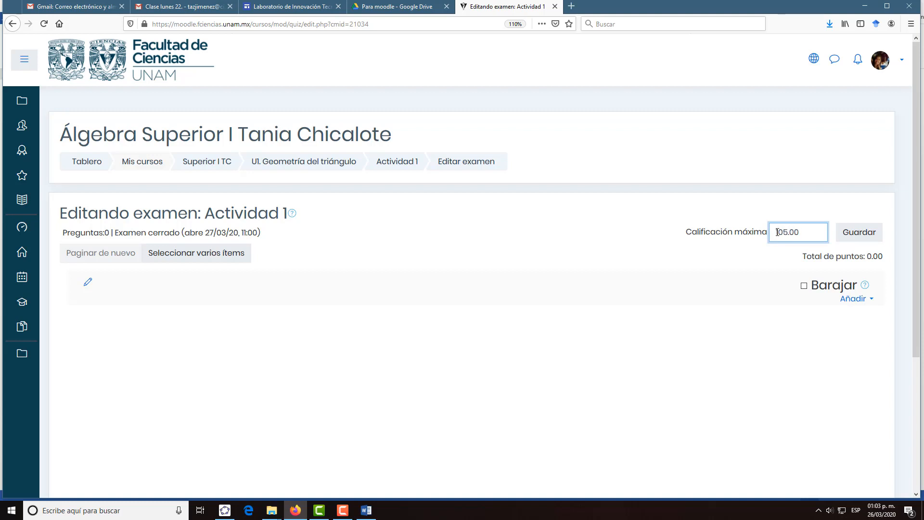
key(Left)
key(BackSpace)
key(BackSpace)
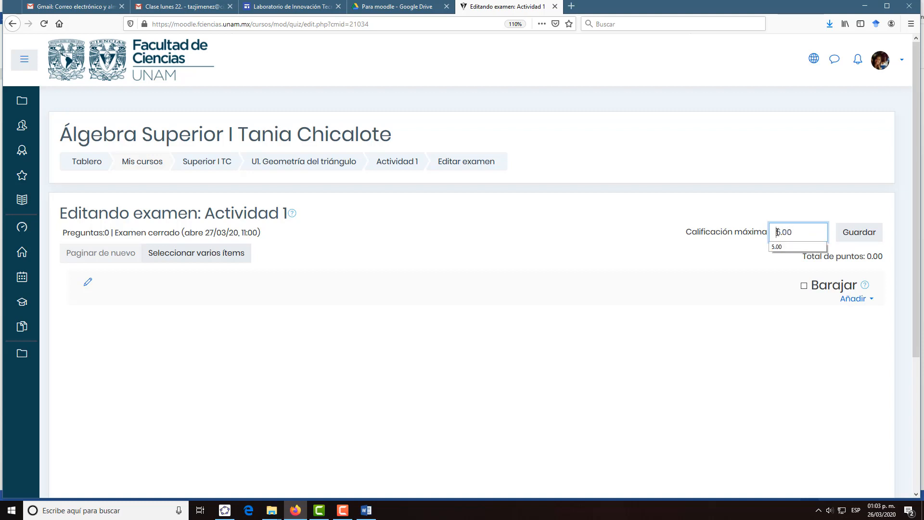
text(10)
key(Delete)
key(Delete)
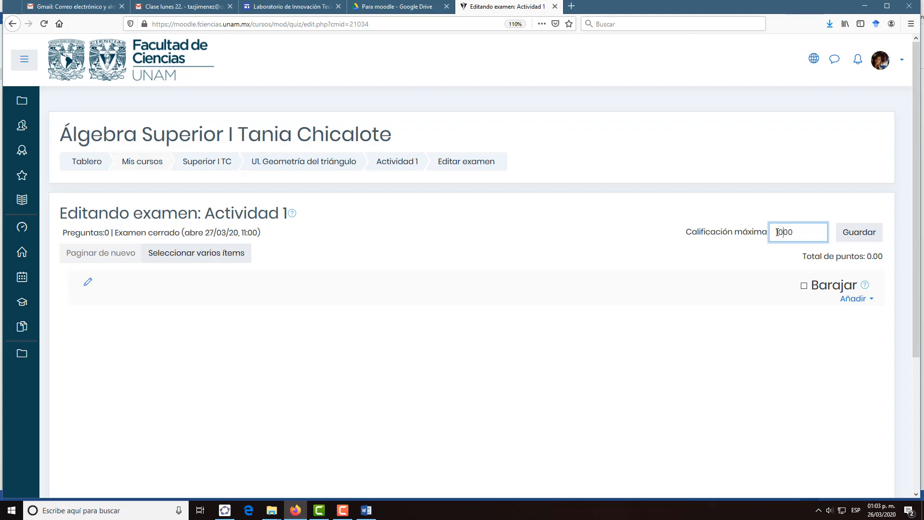
text(.)
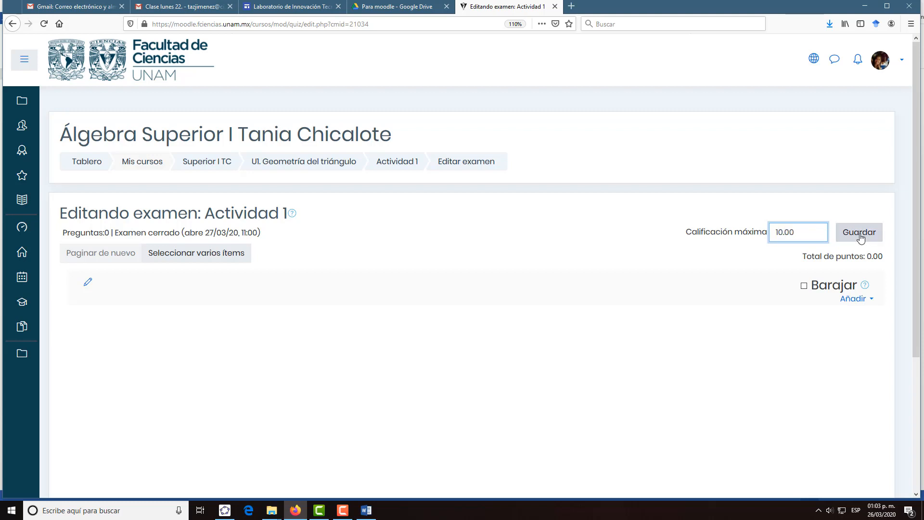
Add a new question of type Descripción to the exam after looking through the available question types.
click(857, 300)
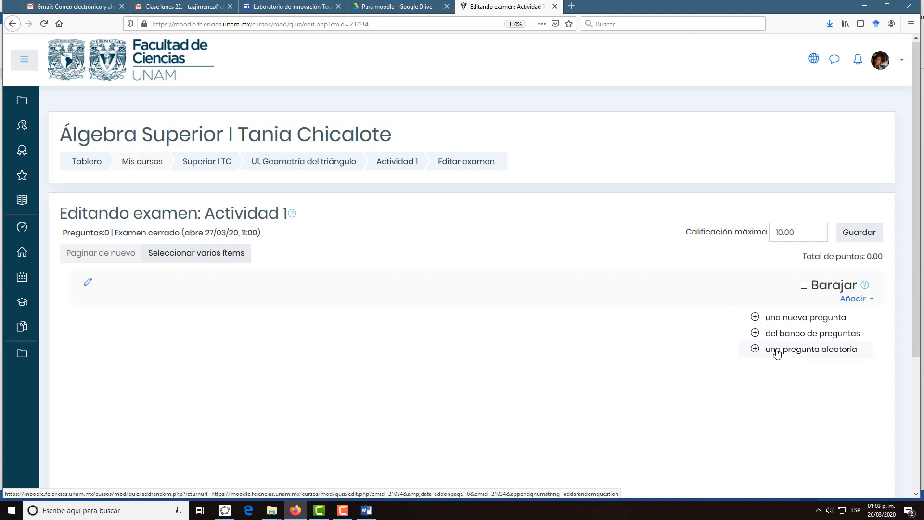
click(783, 323)
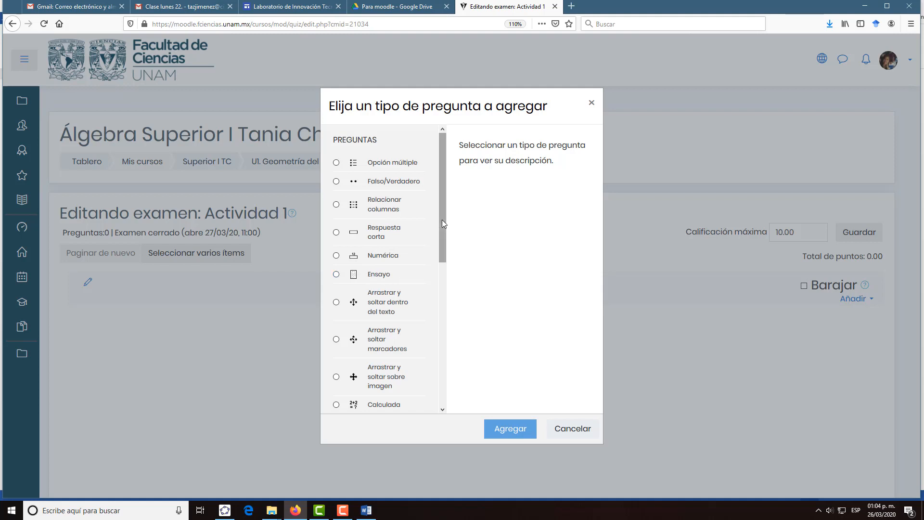
drag(442, 220, 438, 258)
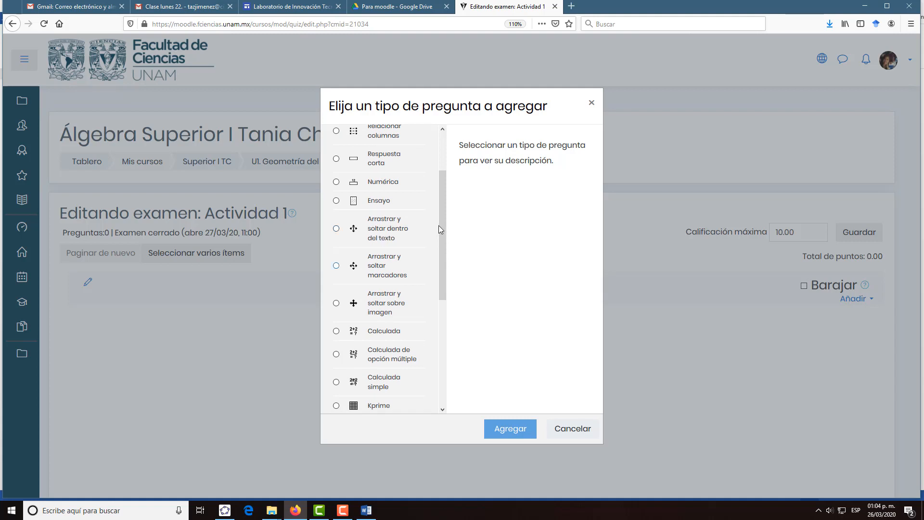
drag(440, 221, 435, 276)
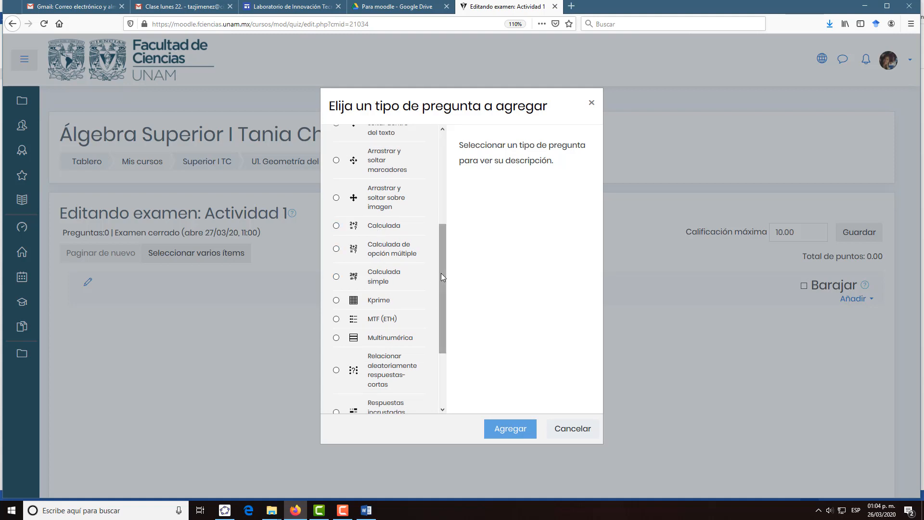
scroll(408, 305, down, 3)
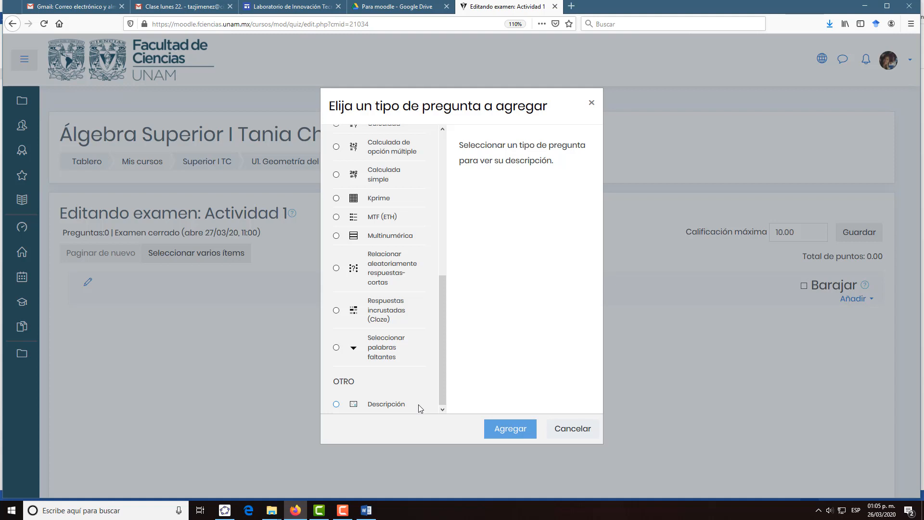
click(378, 406)
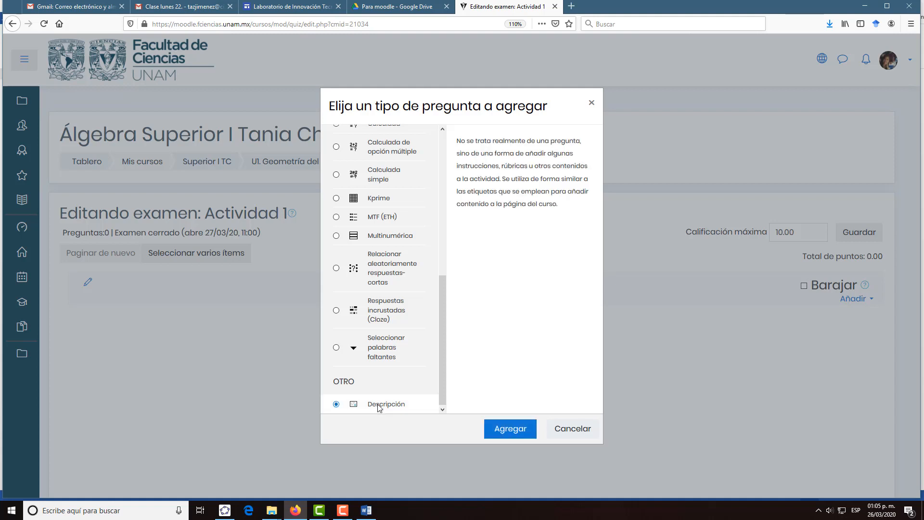
click(510, 429)
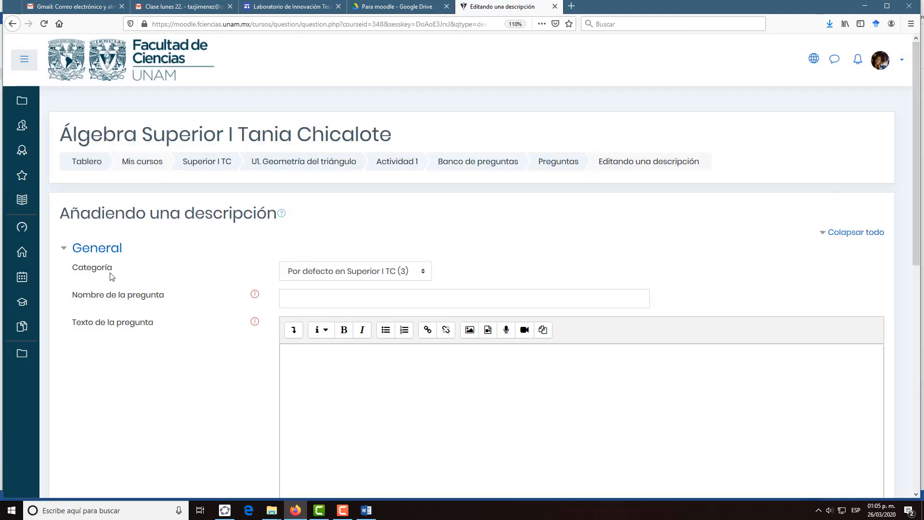
Set the description question's category to Por defecto en Actividad 1.
click(423, 279)
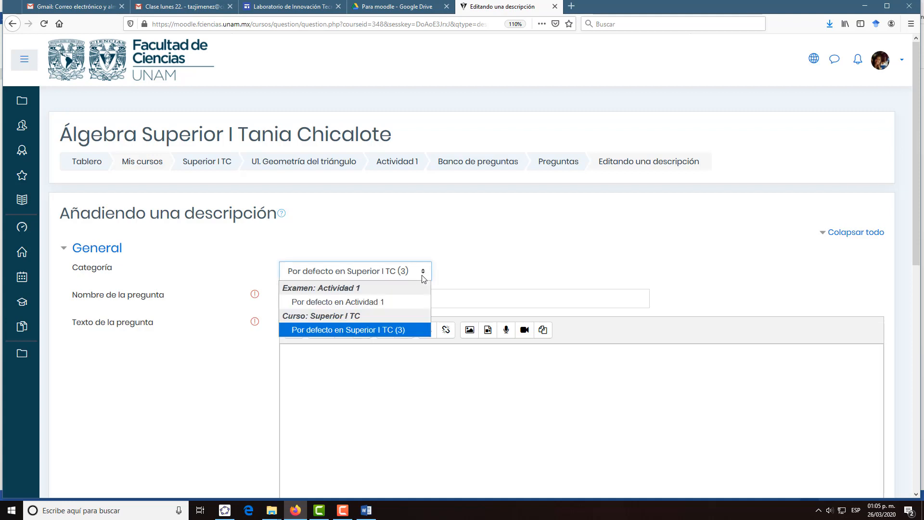
click(358, 302)
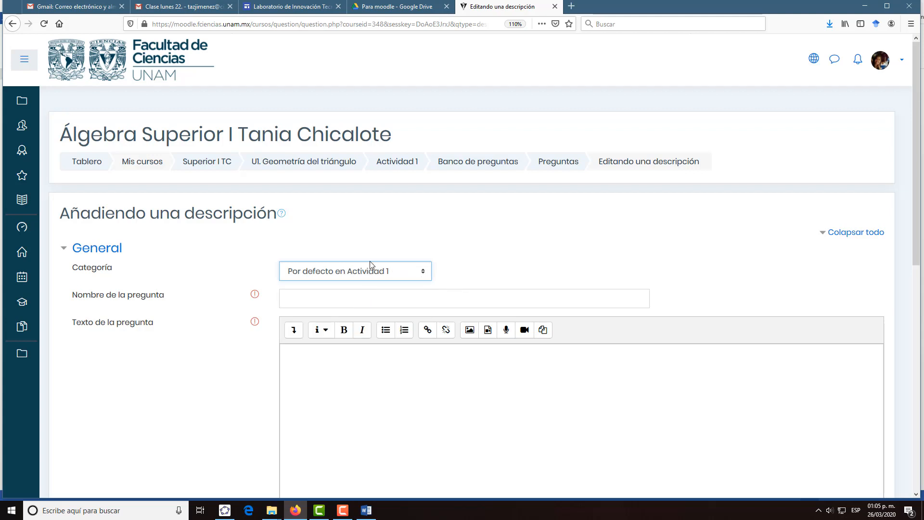
scroll(399, 418, down, 3)
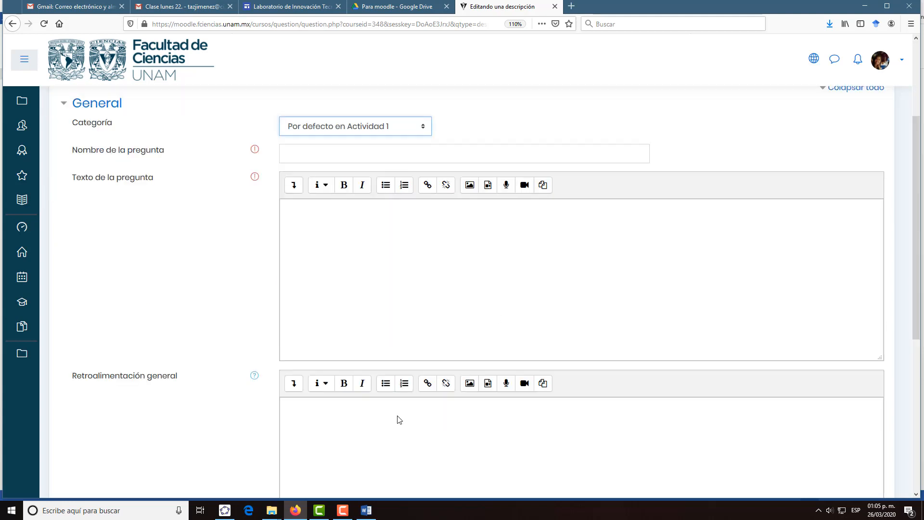
Copy the name P.U1_1 from the Actividad 1 Word document into the description's question name.
key(alt+Tab)
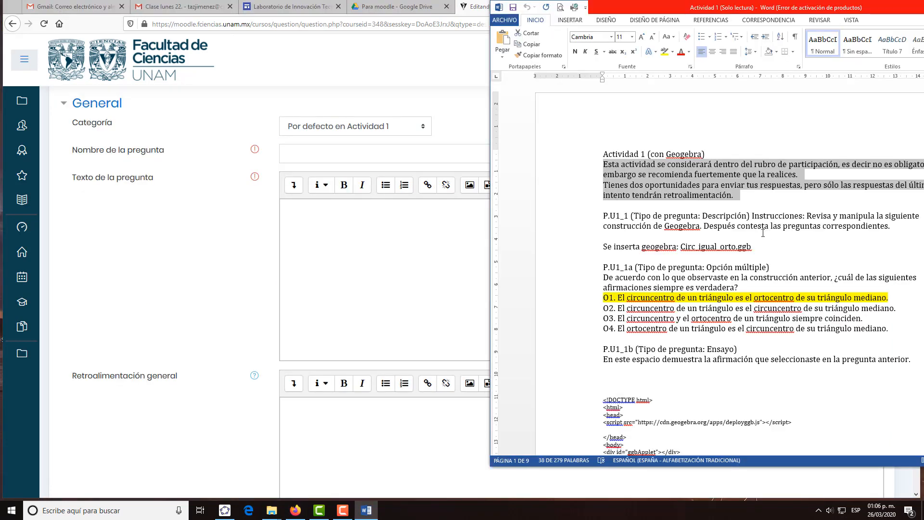
click(640, 202)
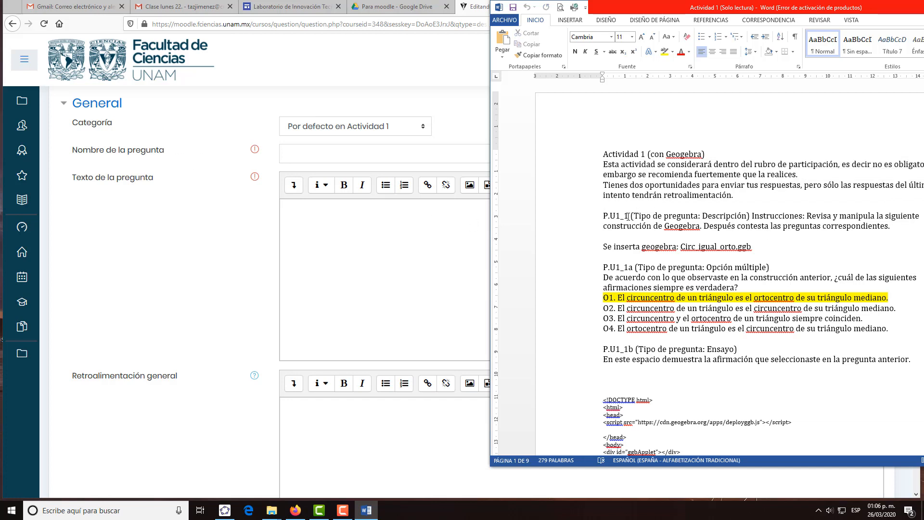
drag(627, 215, 604, 216)
key(ctrl+c)
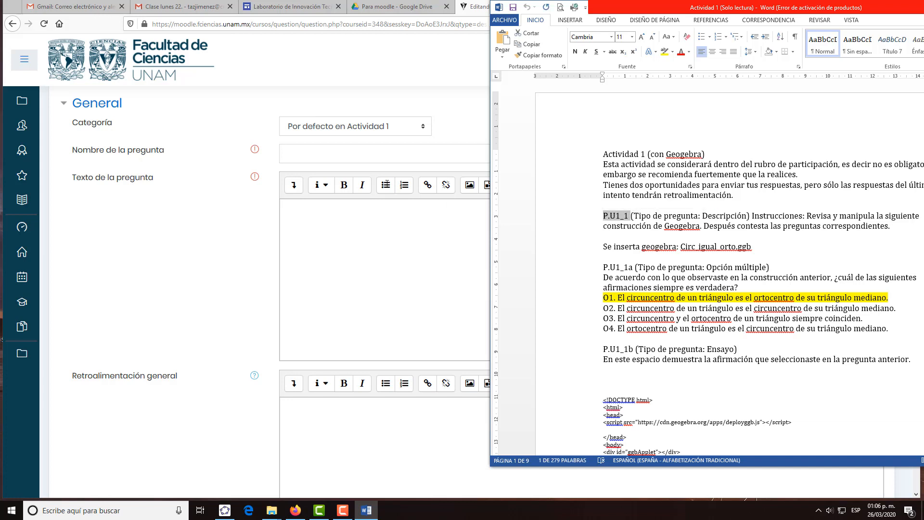
click(341, 154)
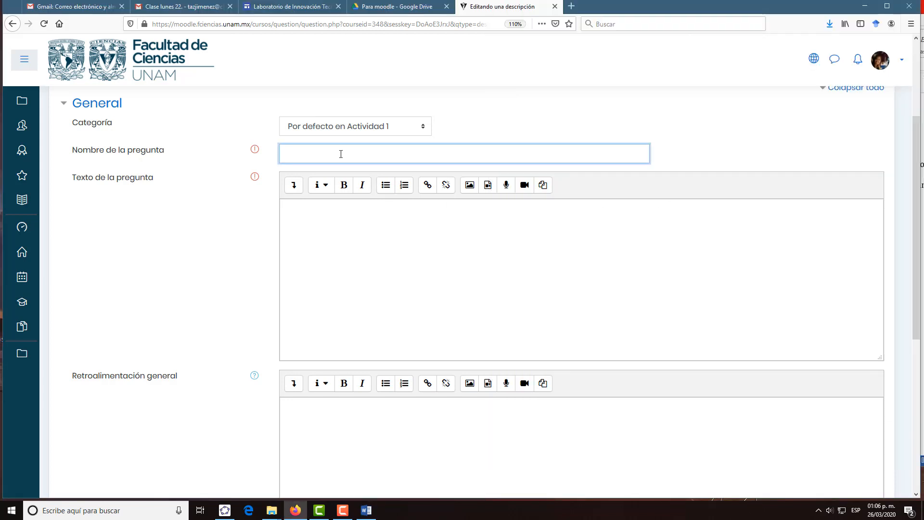
key(ctrl+v)
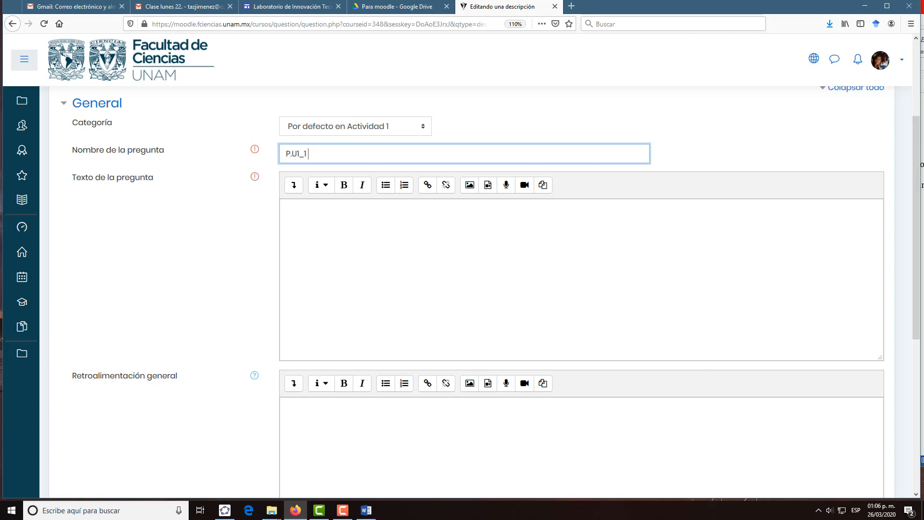
Copy the "Instrucciones: Revisa y manipula la siguiente construcción de Geogebra..." passage from the Word document into the question text.
click(367, 510)
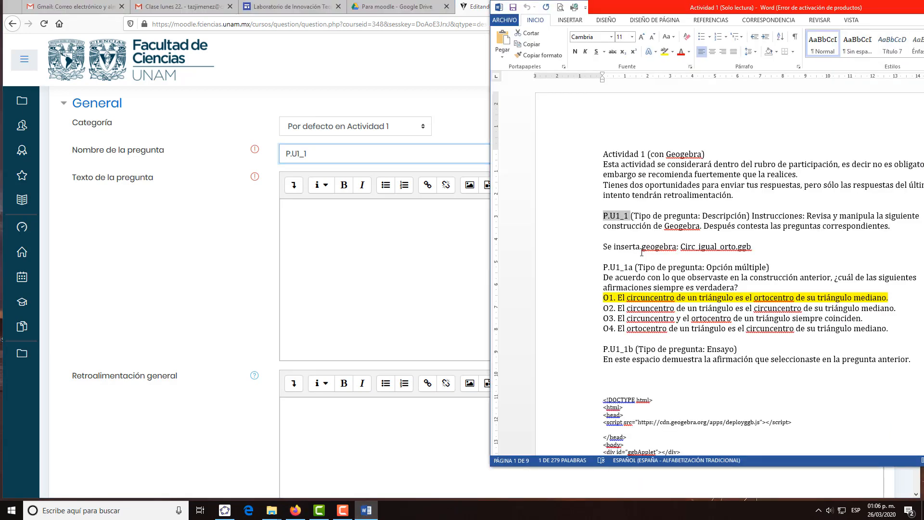
drag(891, 226, 752, 216)
key(ctrl+c)
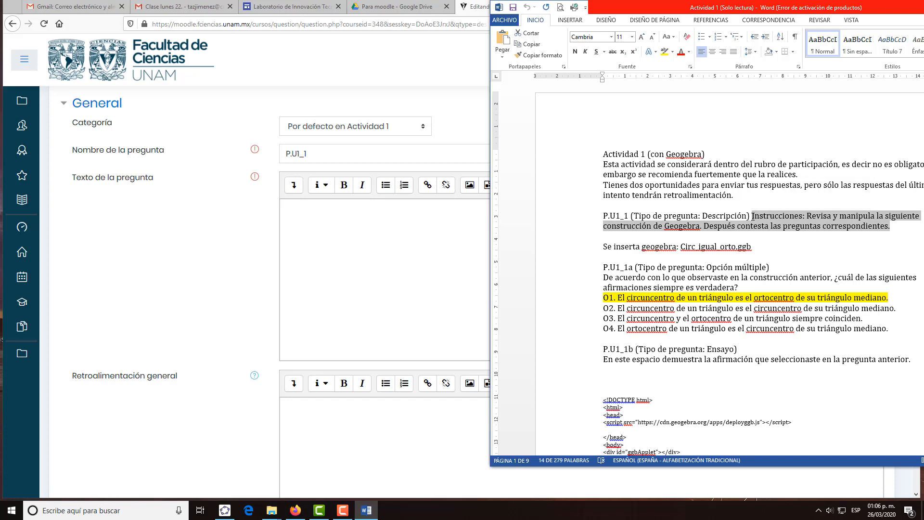
click(310, 211)
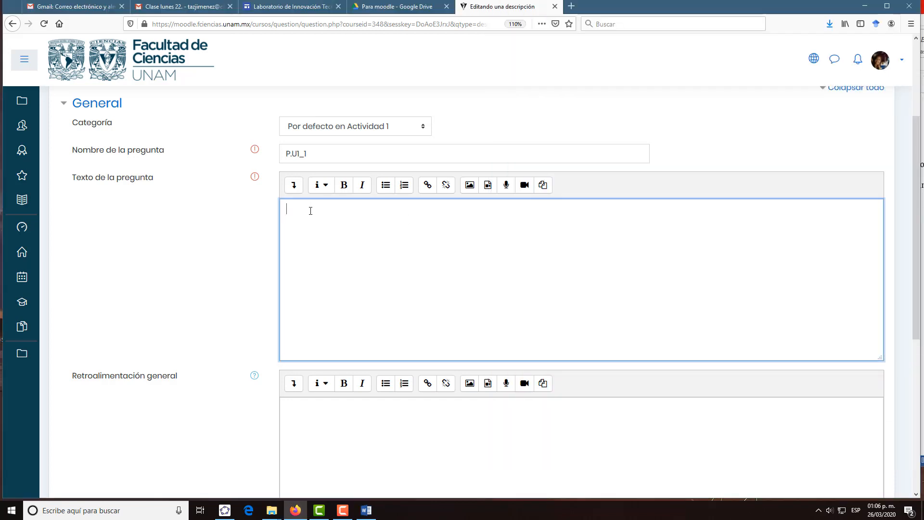
key(ctrl+v)
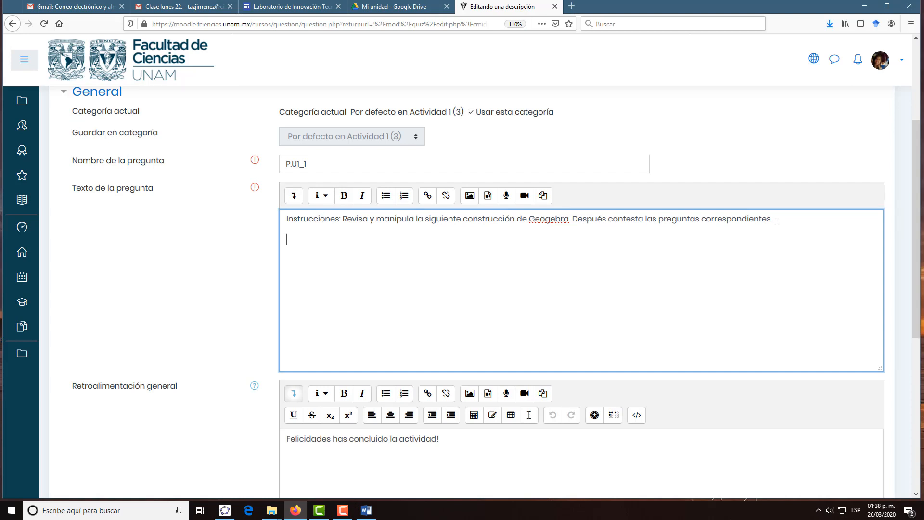
Copy the HTML code of the open GeoGebra construction and paste it below the instructions in the question text.
key(ctrl+shift+m)
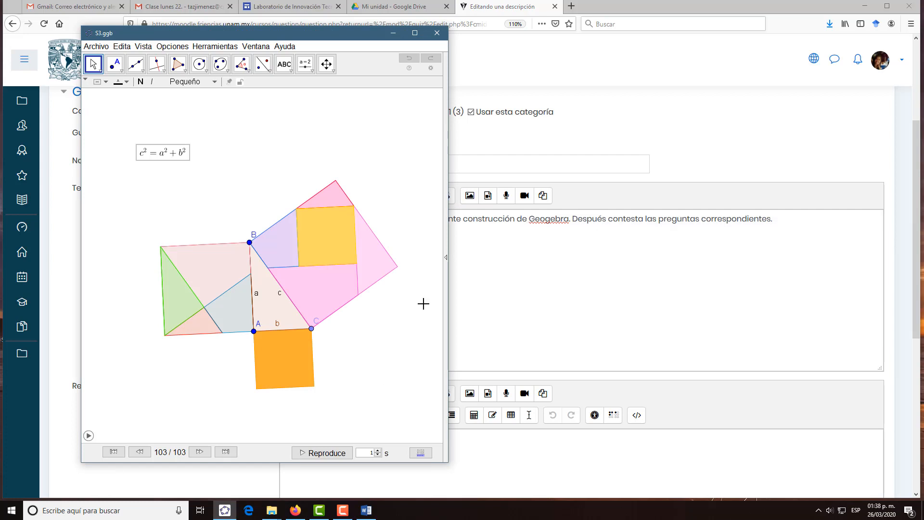
click(393, 33)
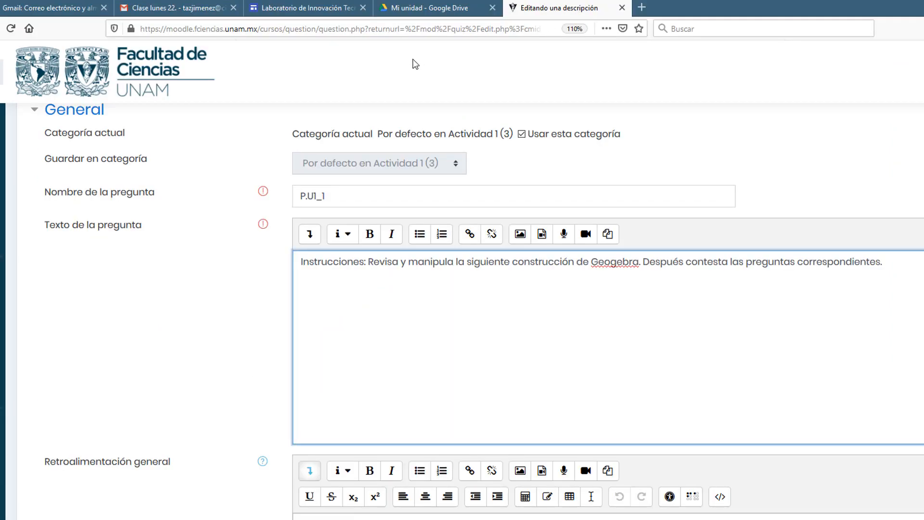
right_click(403, 293)
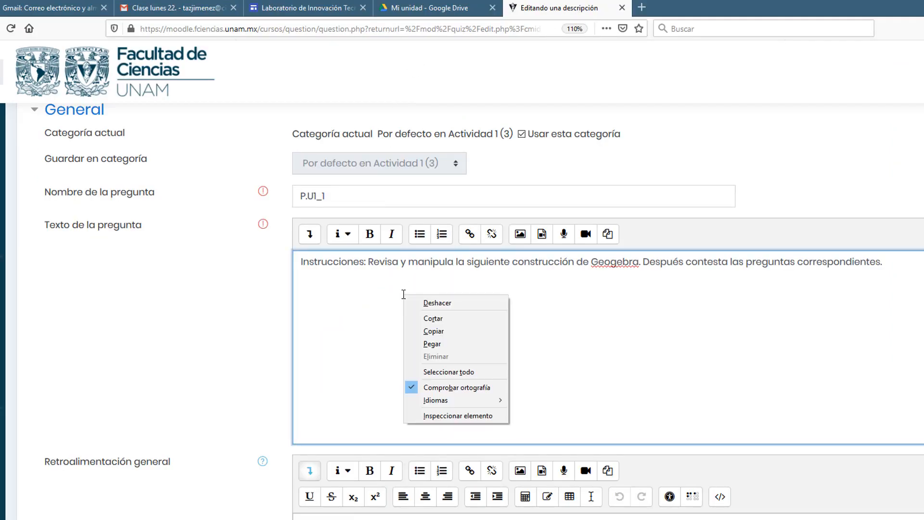
click(436, 343)
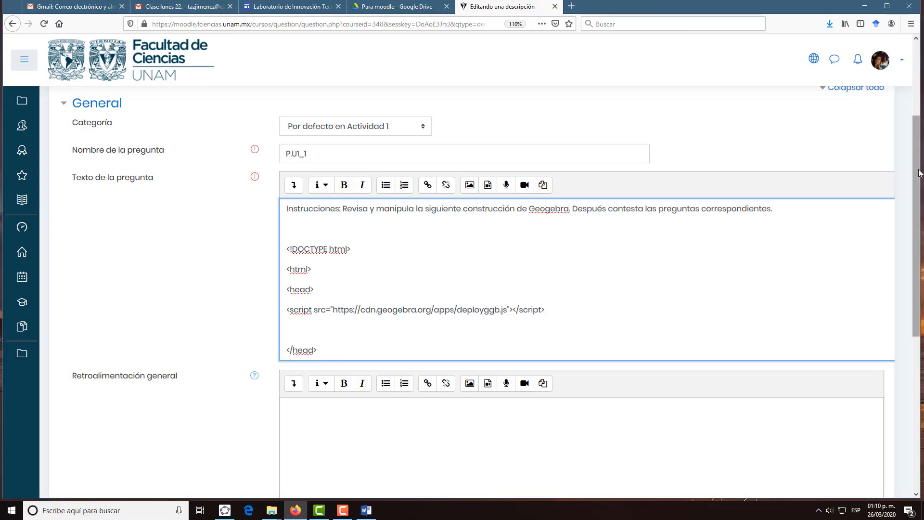
Enter "Felicidades has concluido la actividad!" as the description's general feedback.
drag(918, 170, 918, 174)
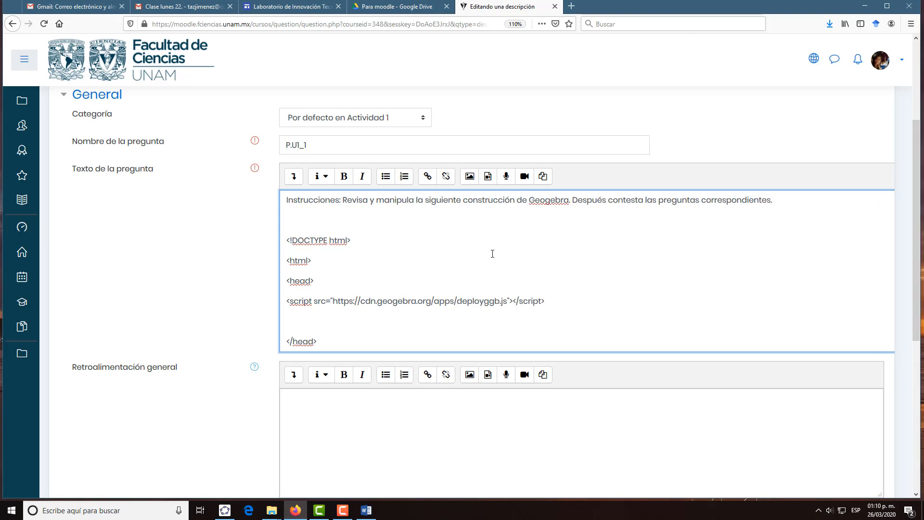
scroll(492, 253, up, 1)
scroll(483, 291, down, 3)
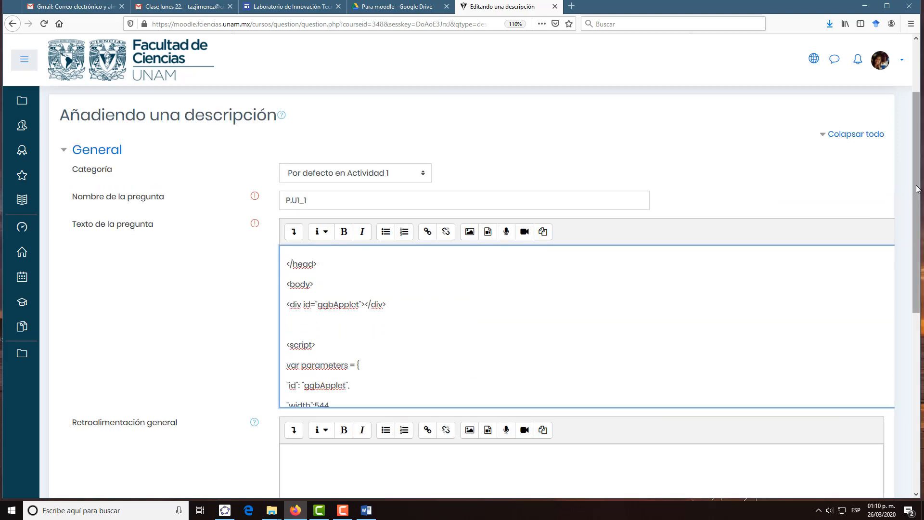
drag(918, 188, 901, 284)
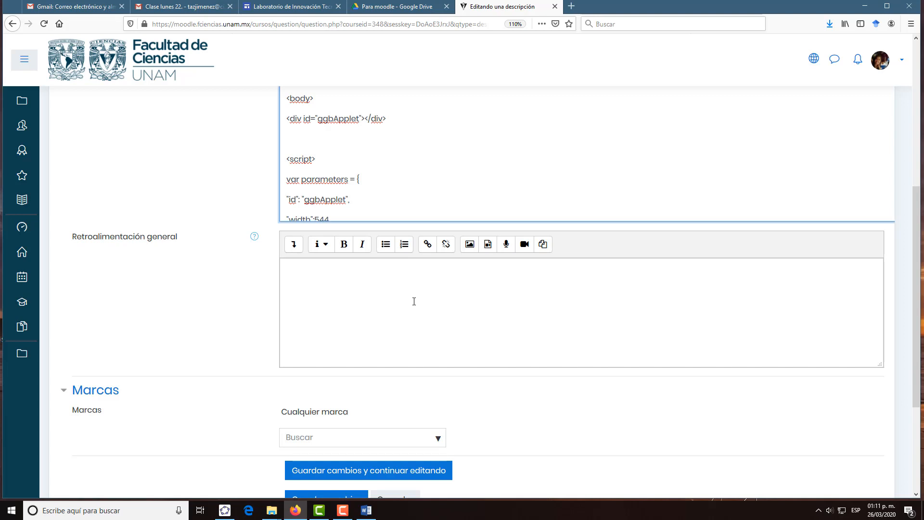
click(413, 301)
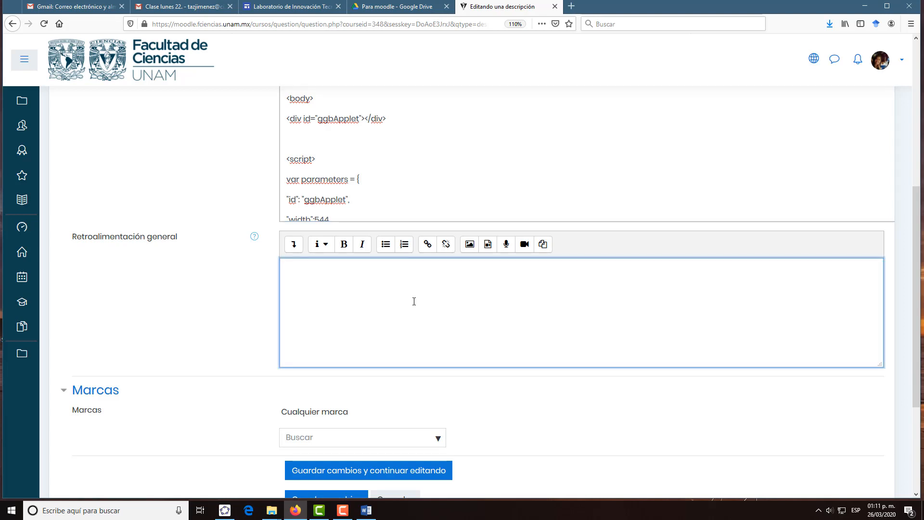
text(Felicidades, has concluido la actividad!)
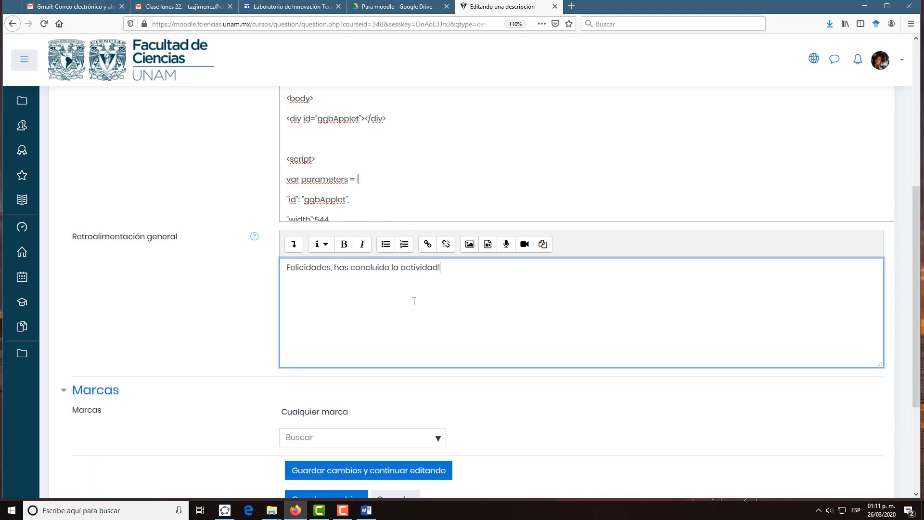
click(332, 268)
key(BackSpace)
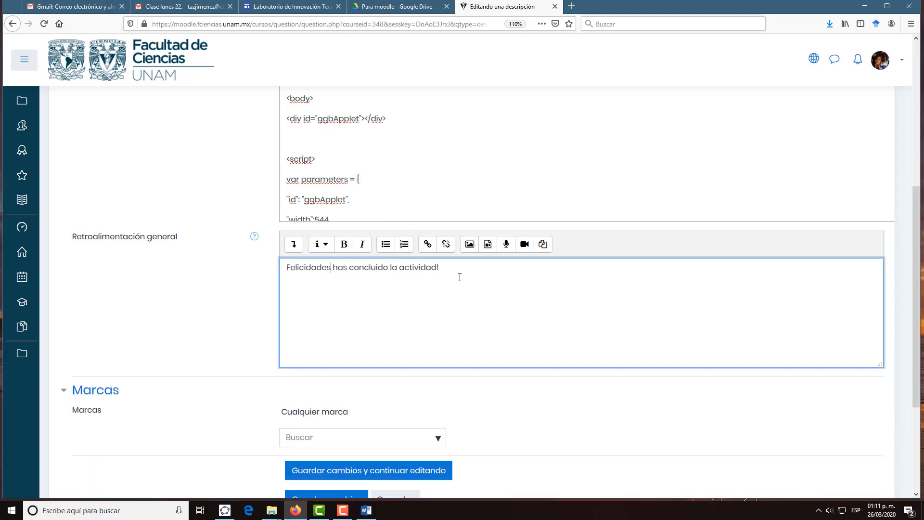
Save the description question P.U1_1 with its changes and return to the exam's question list.
drag(917, 205, 911, 295)
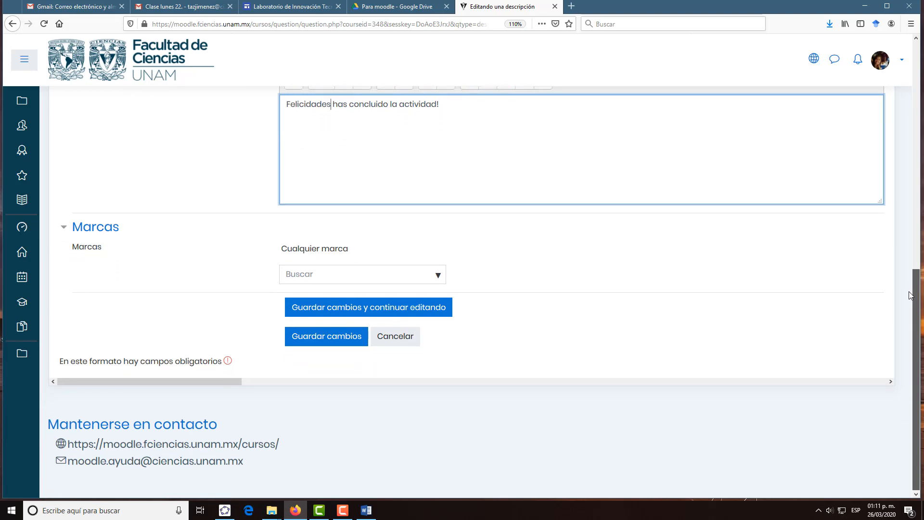
drag(911, 295, 611, 330)
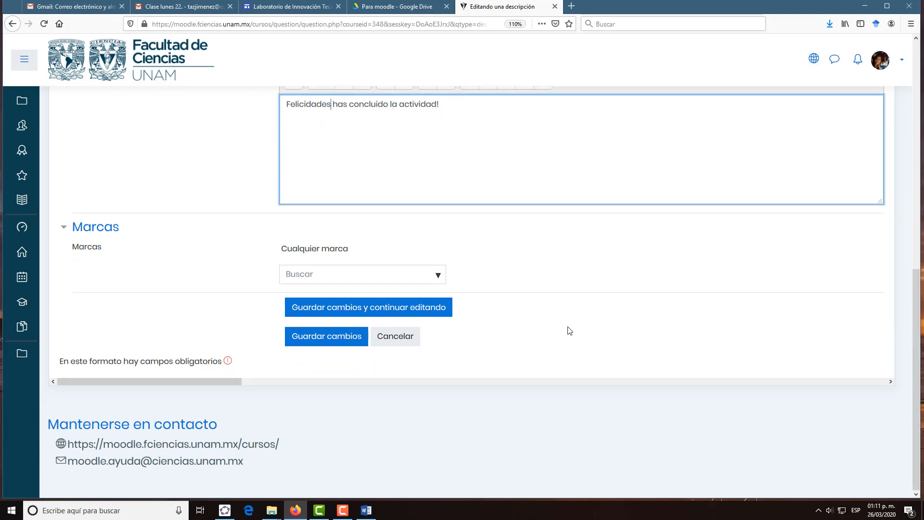
click(331, 341)
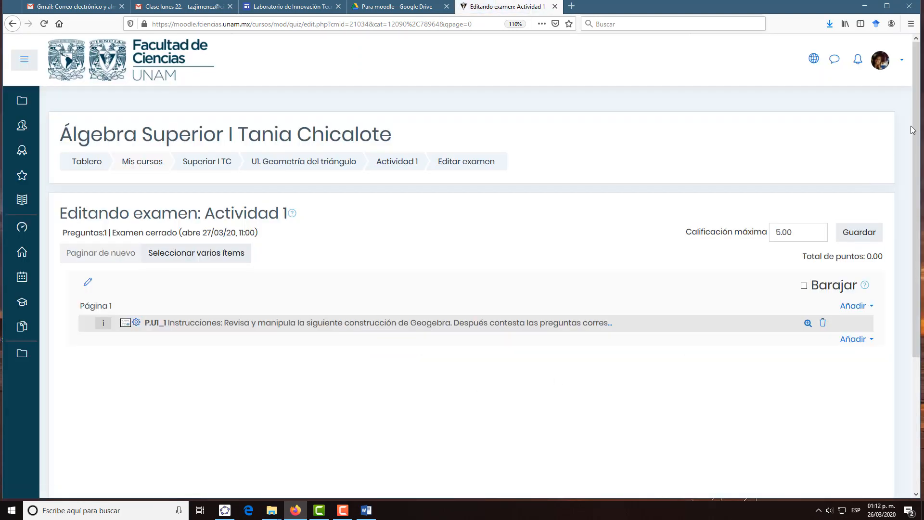
Add a new Opción múltiple question below P.U1_1 in the Actividad 1 exam.
drag(913, 131, 914, 157)
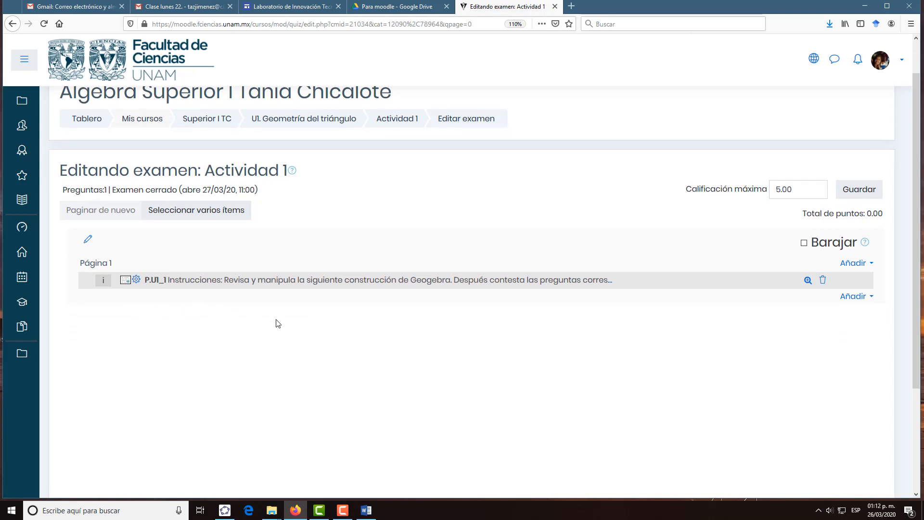
click(858, 302)
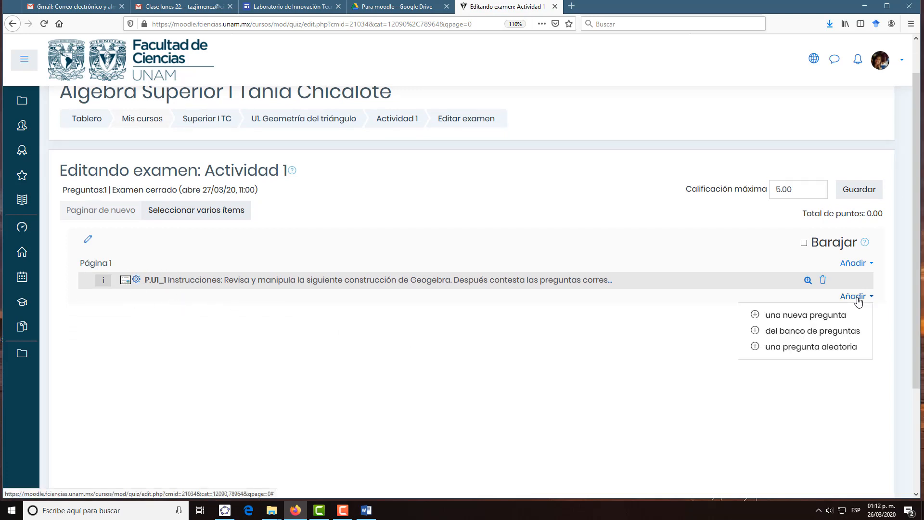
click(825, 316)
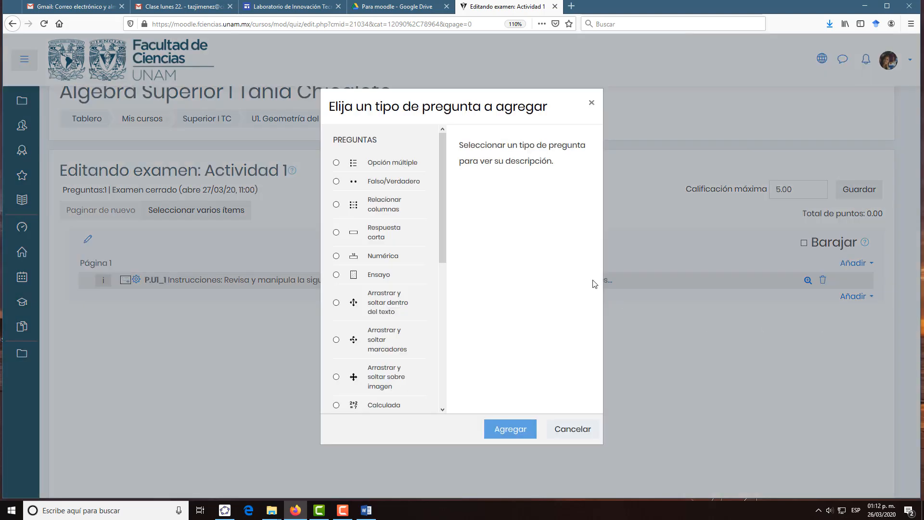
click(336, 162)
click(510, 429)
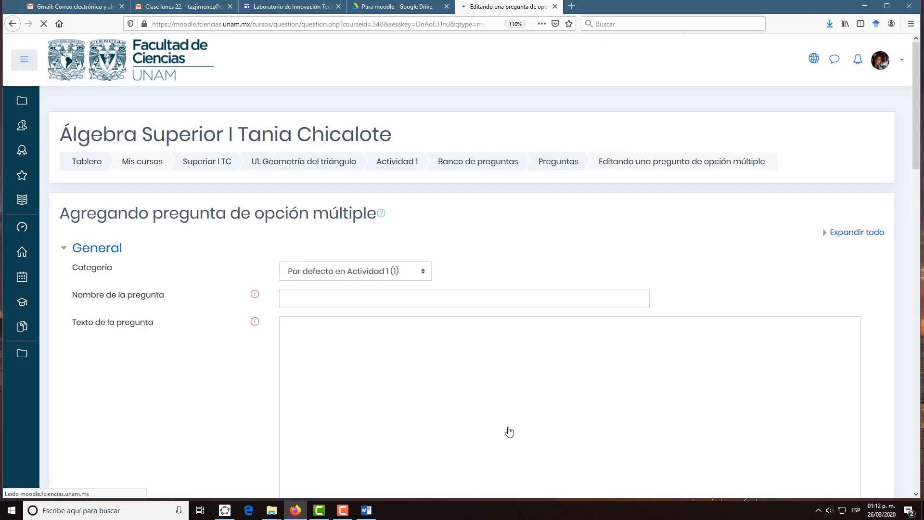
Copy the name P.U1_1a from the Actividad 1 Word document into the multiple-choice question's name.
scroll(855, 153, down, 3)
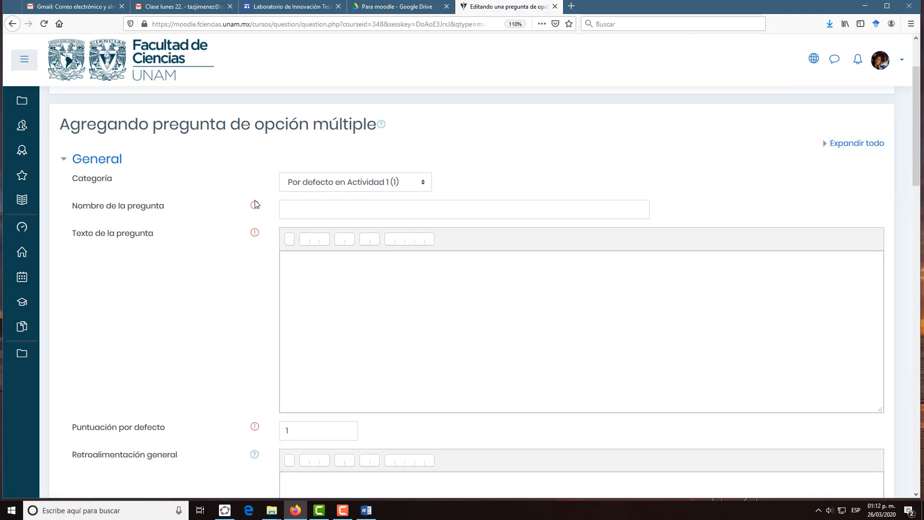
click(365, 511)
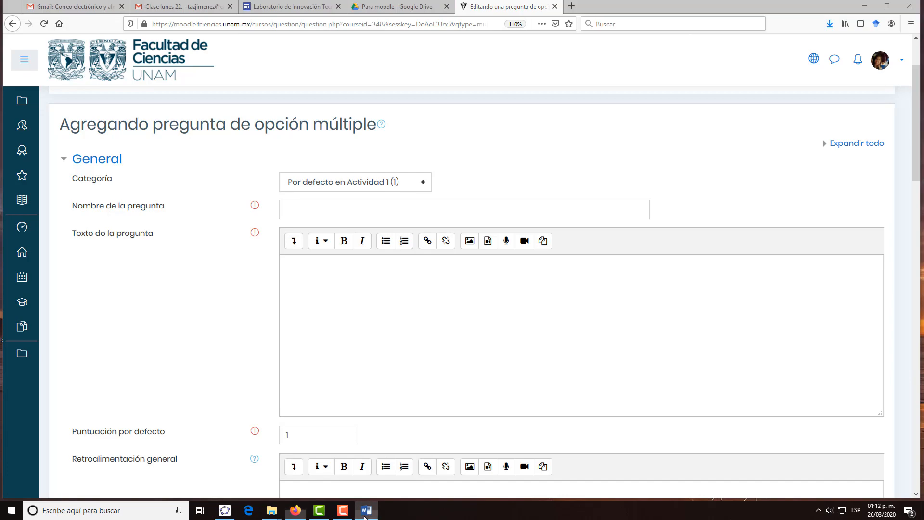
drag(882, 218, 877, 99)
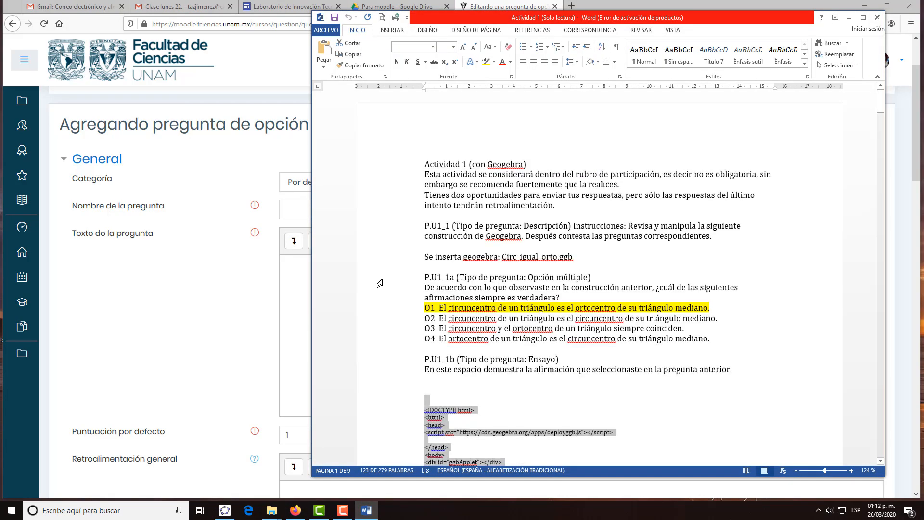
drag(422, 275, 454, 279)
key(ctrl+c)
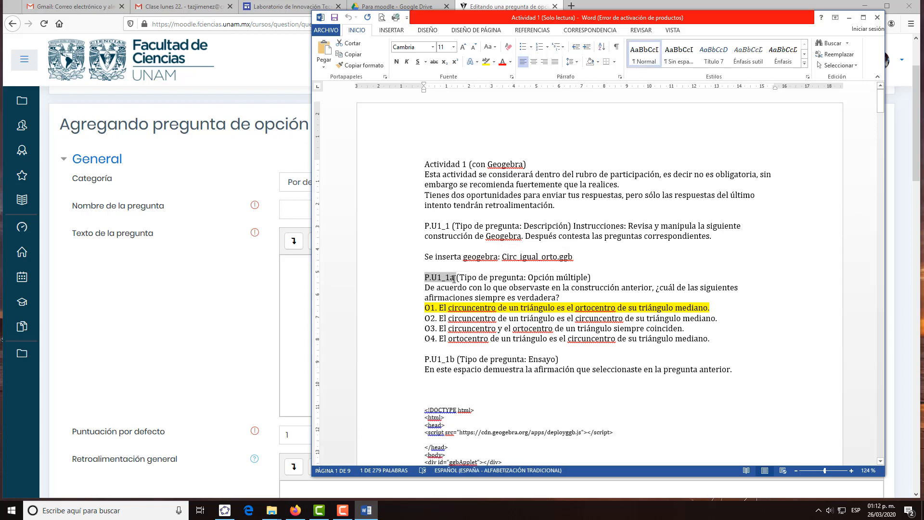
click(296, 213)
click(295, 212)
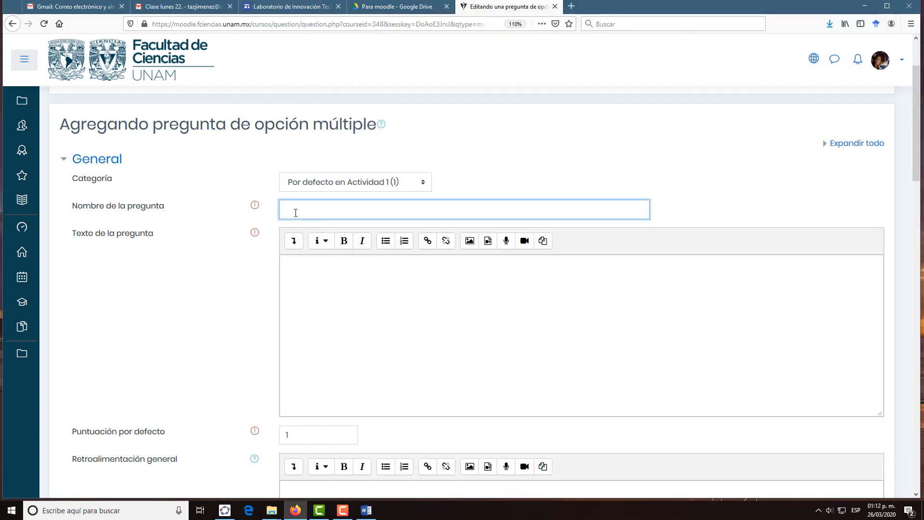
key(ctrl+v)
Copy the "De acuerdo con lo que observaste en la construcción anterior..." passage from the Word document into the question text.
key(alt+Tab)
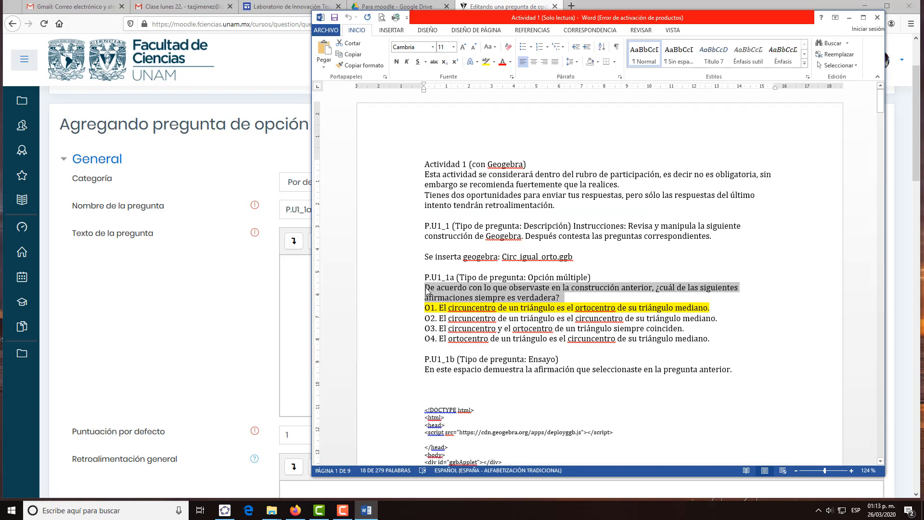
click(426, 291)
drag(425, 287, 558, 298)
key(ctrl+c)
click(299, 270)
key(ctrl+v)
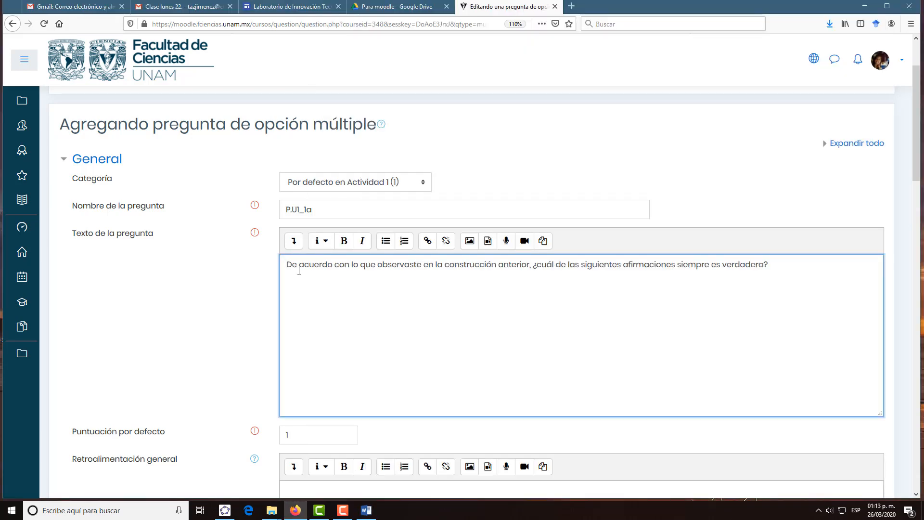
Set the multiple-choice question's default score to 2.
click(366, 510)
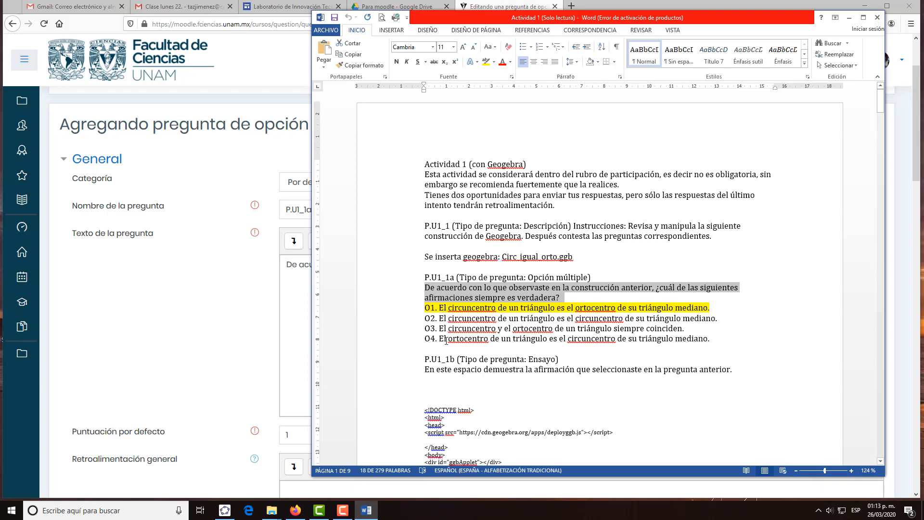
click(232, 275)
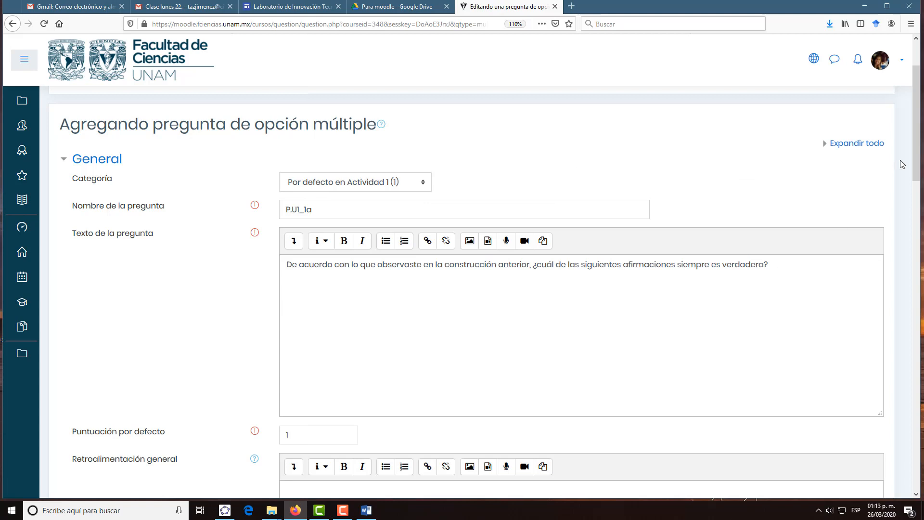
drag(917, 152, 920, 214)
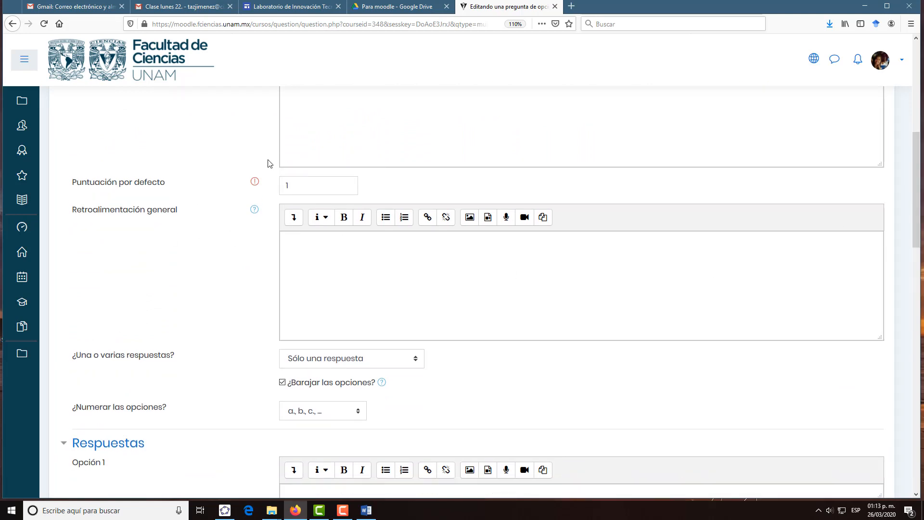
double_click(282, 187)
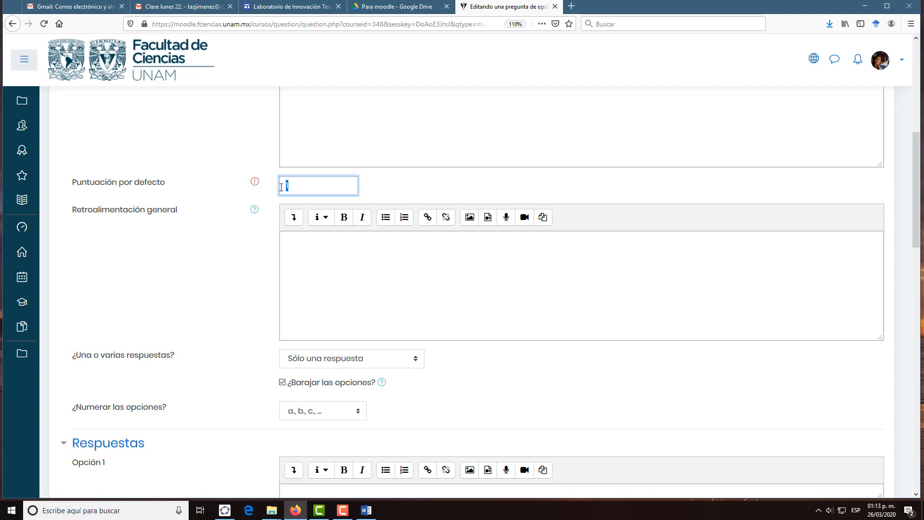
text(2)
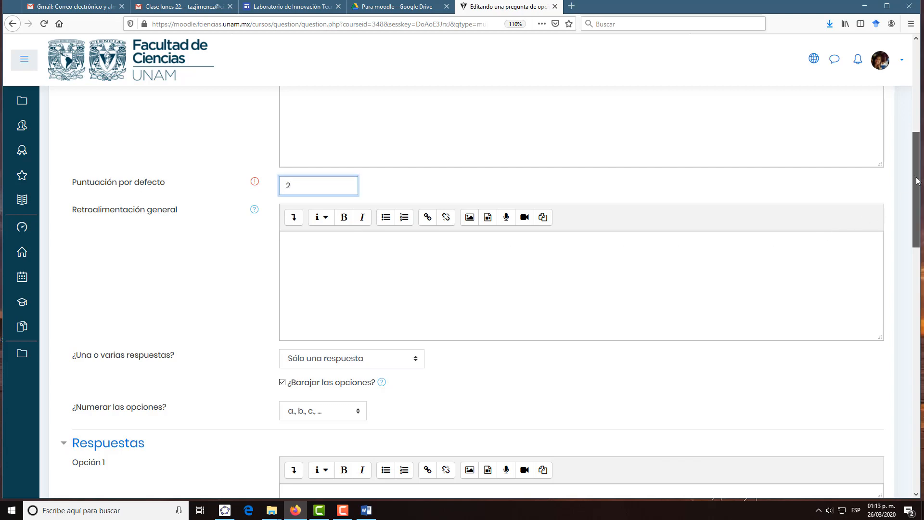
Choose Sólo una respuesta for the question and keep shuffled options with a., b., c. numbering.
drag(917, 180, 919, 200)
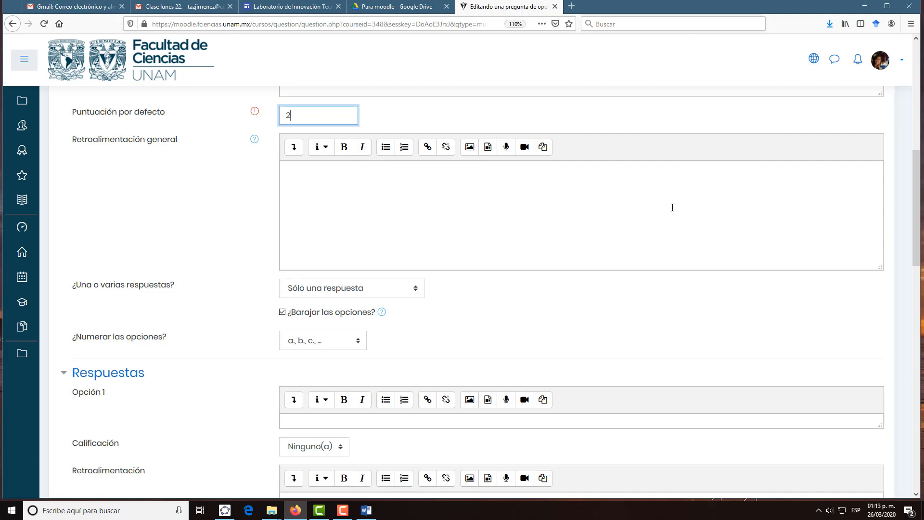
drag(920, 186, 920, 207)
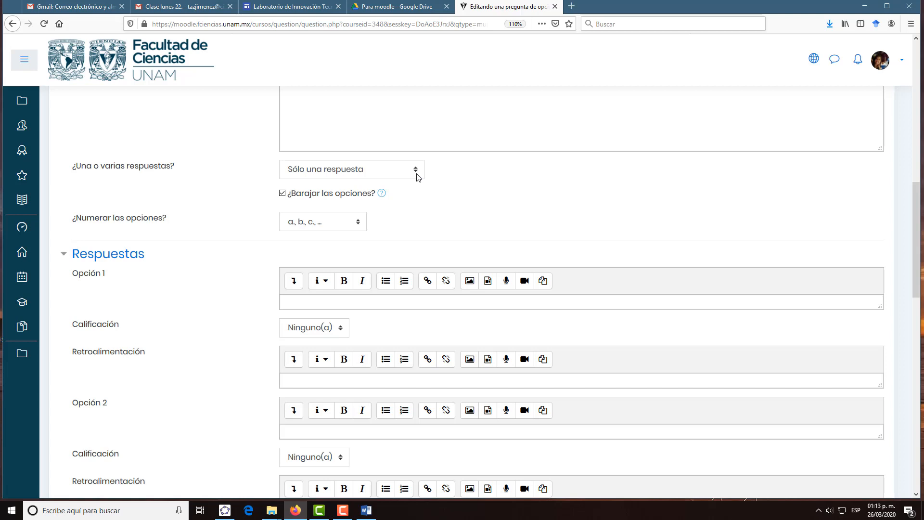
click(418, 177)
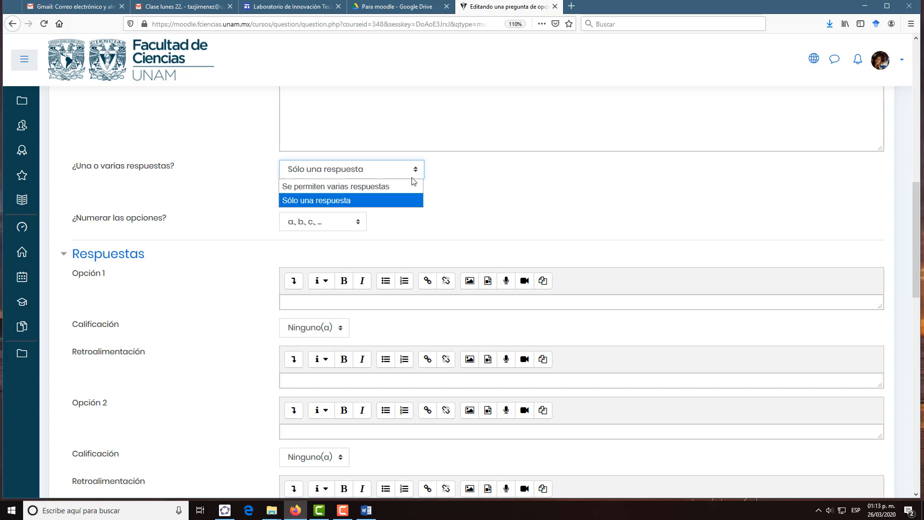
click(374, 199)
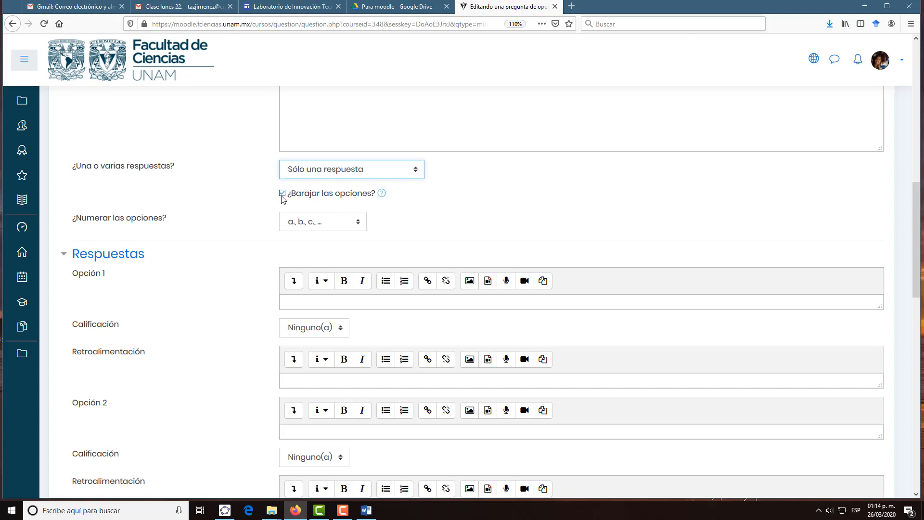
click(358, 225)
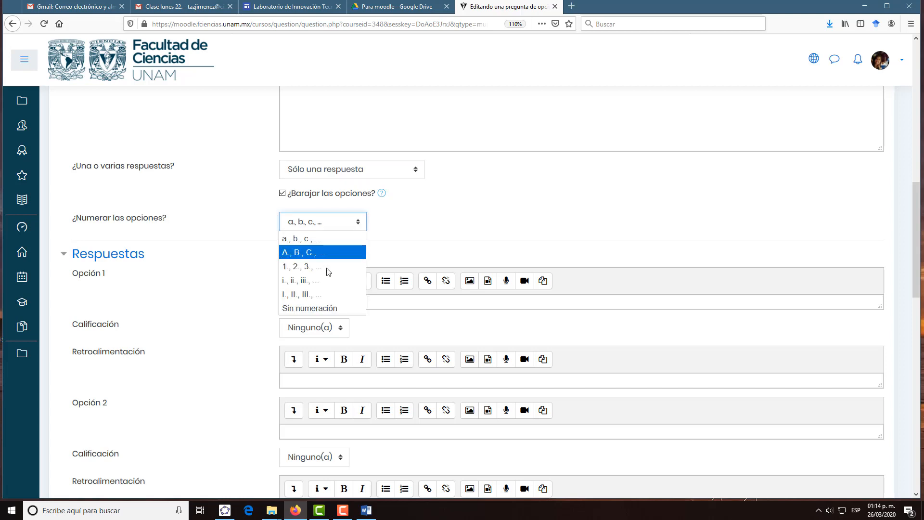
click(402, 224)
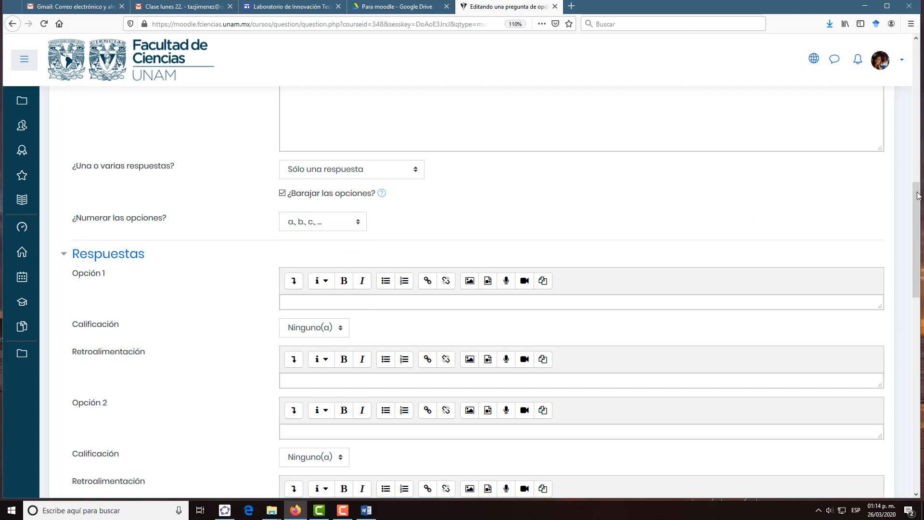
Copy answer O1, 'El circuncentro de un triángulo es el ortocentro de su triángulo mediano.', from the Word document into Opción 1 and grade it 100%.
scroll(917, 199, down, 3)
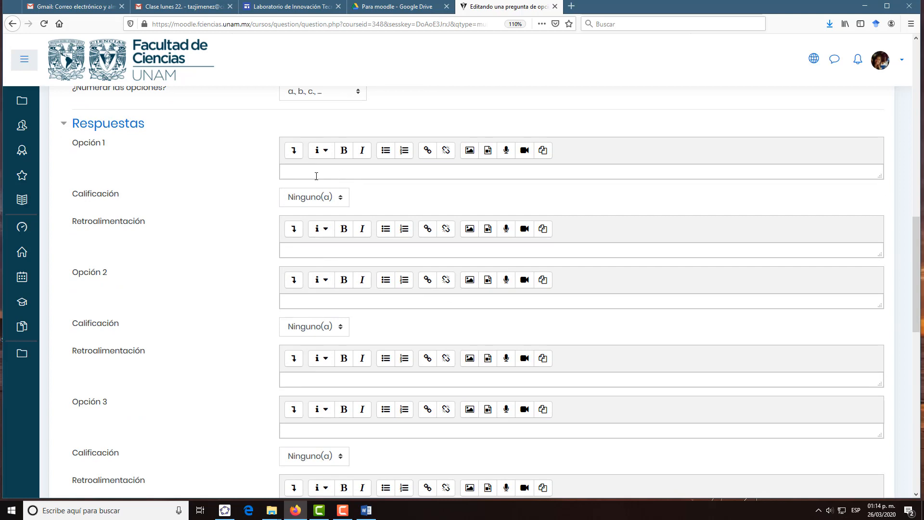
drag(917, 283, 917, 246)
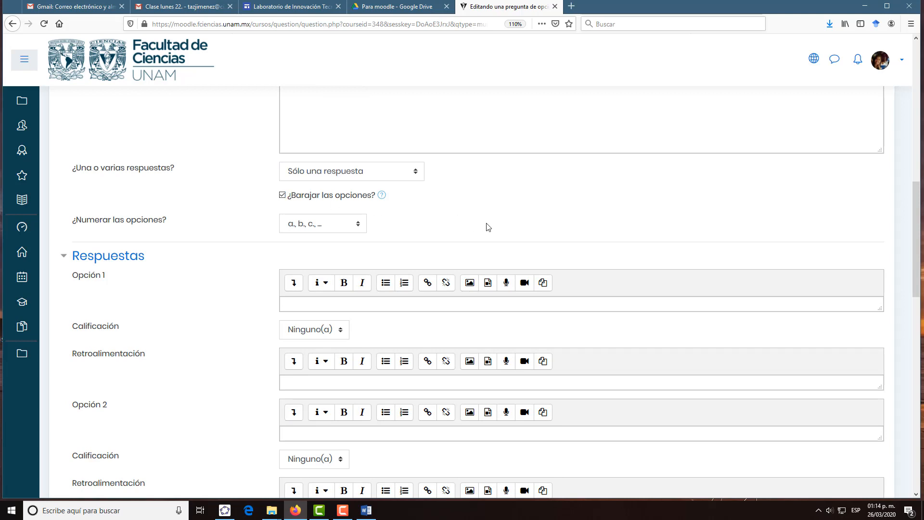
scroll(917, 212, down, 1)
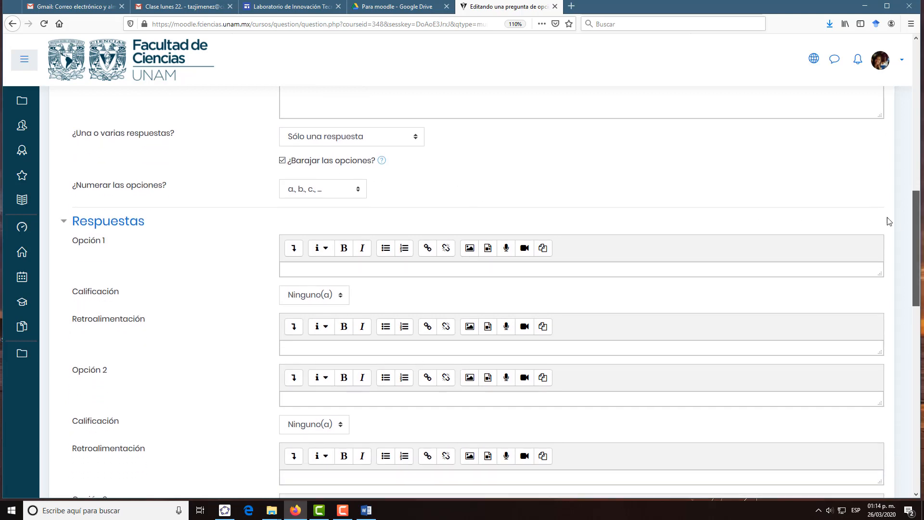
click(366, 510)
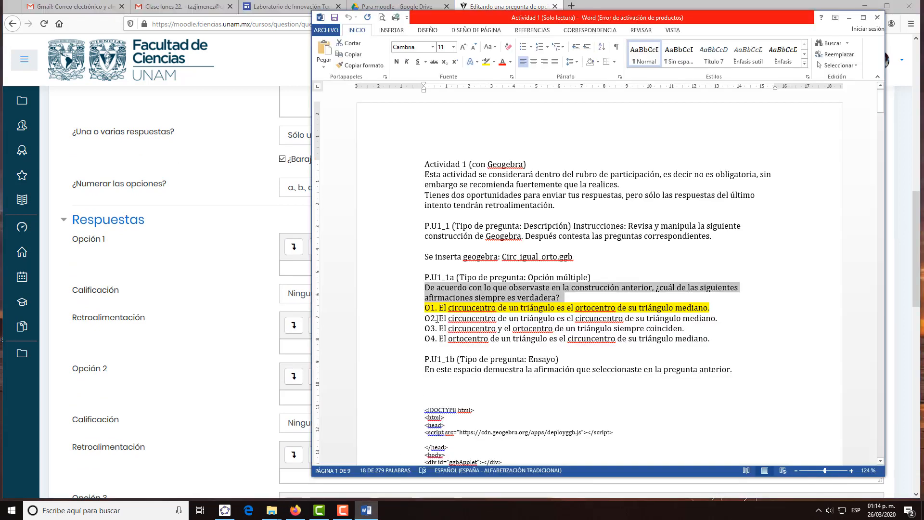
drag(438, 308, 708, 310)
key(ctrl+c)
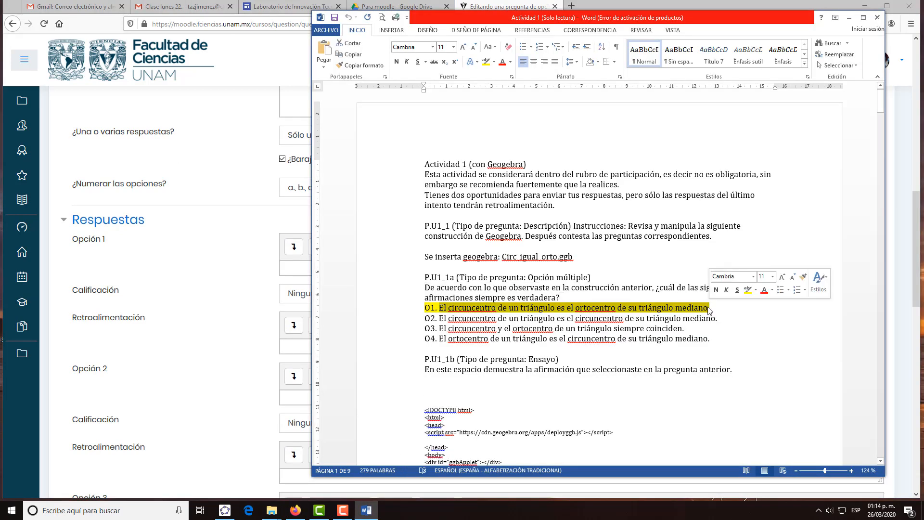
click(219, 326)
click(296, 269)
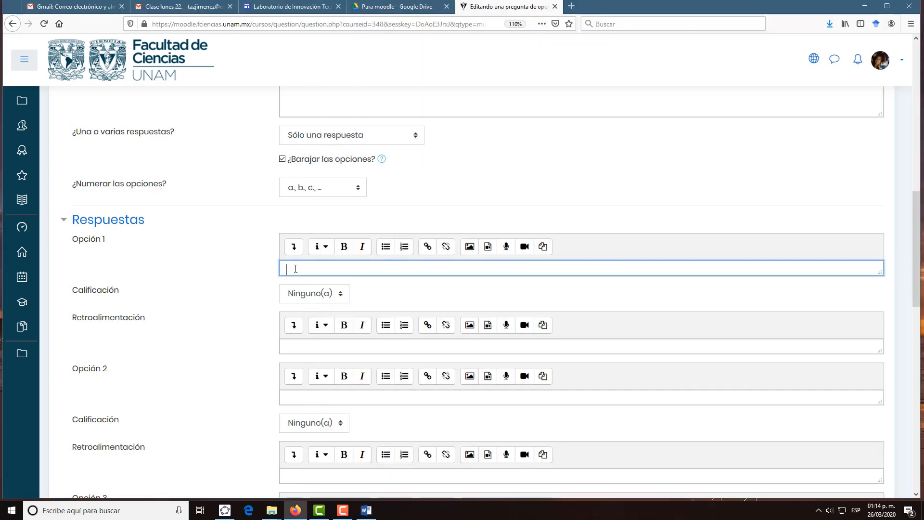
key(ctrl+v)
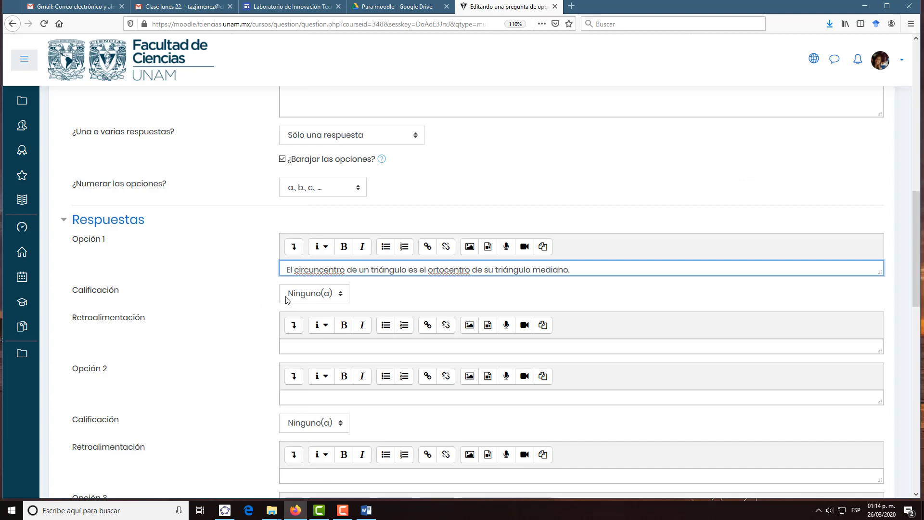
click(341, 297)
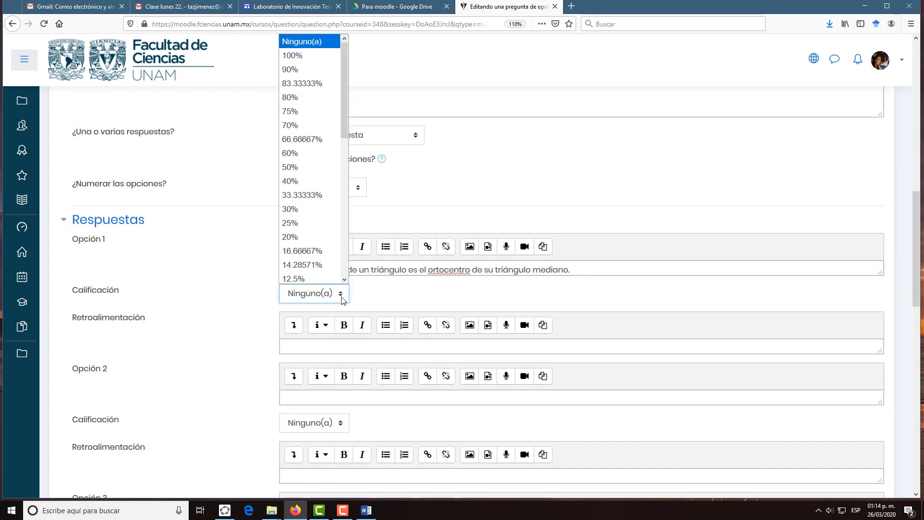
click(302, 56)
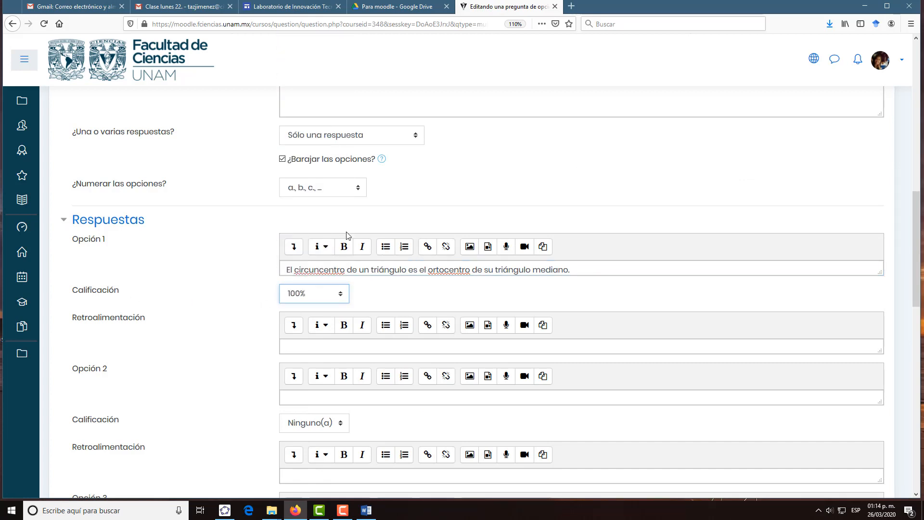
click(342, 297)
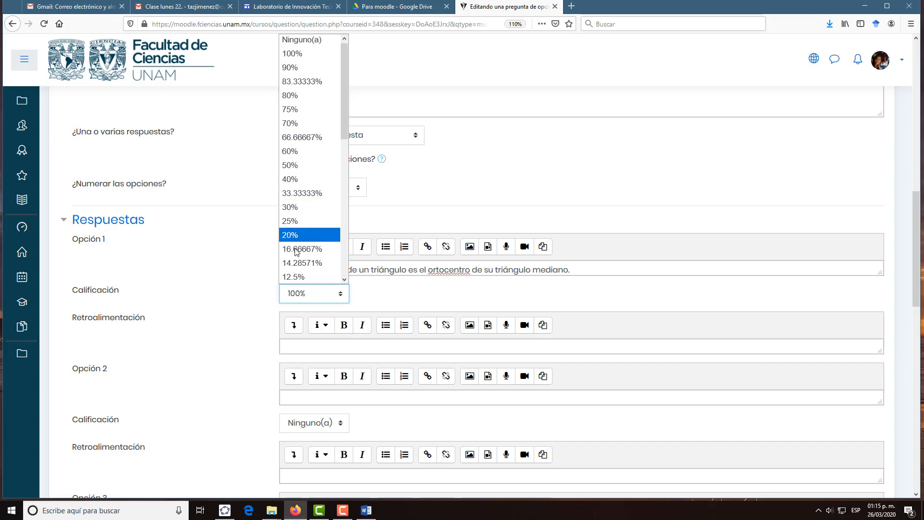
drag(342, 83, 339, 186)
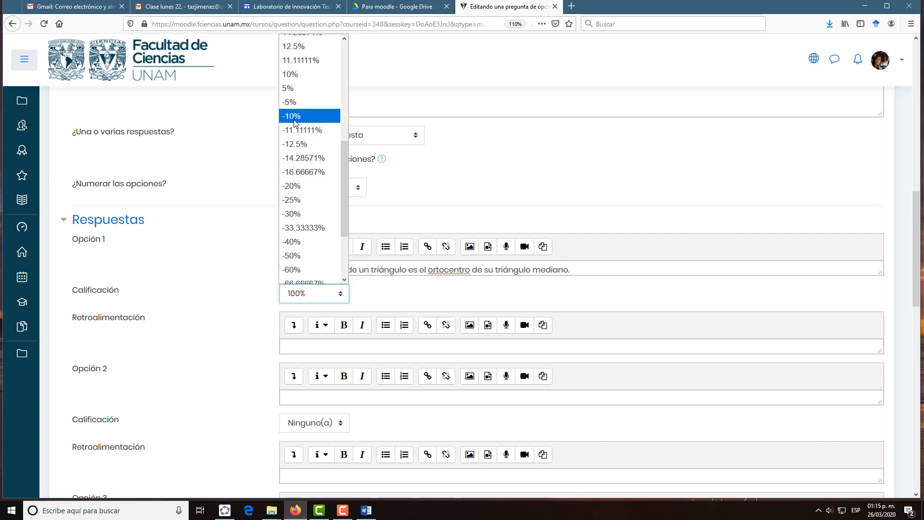
click(437, 196)
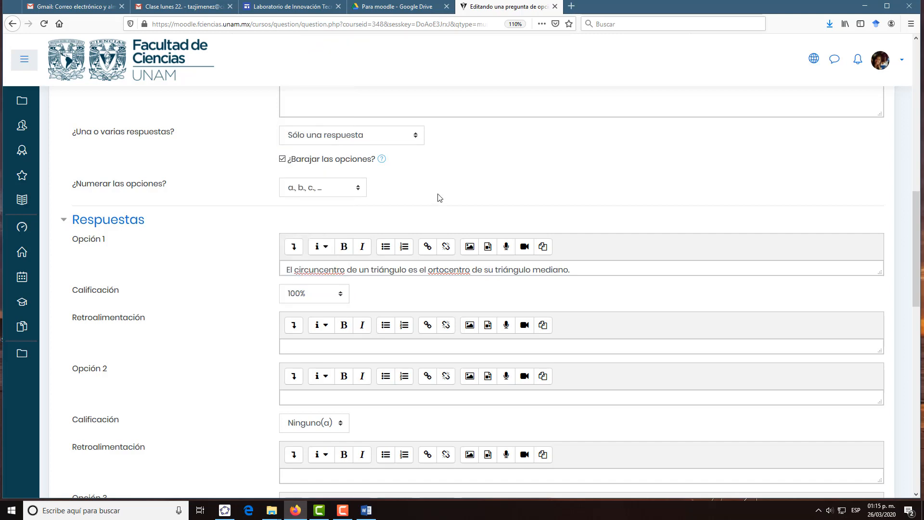
Copy answer O2, 'El circuncentro de un triángulo es el circuncentro de su triángulo mediano.', from the Word document into Opción 2.
scroll(916, 230, down, 1)
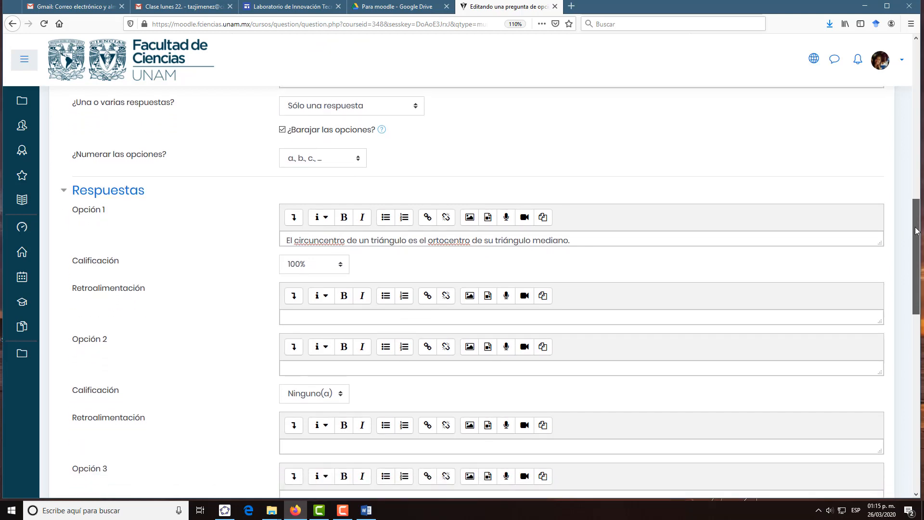
scroll(916, 231, down, 2)
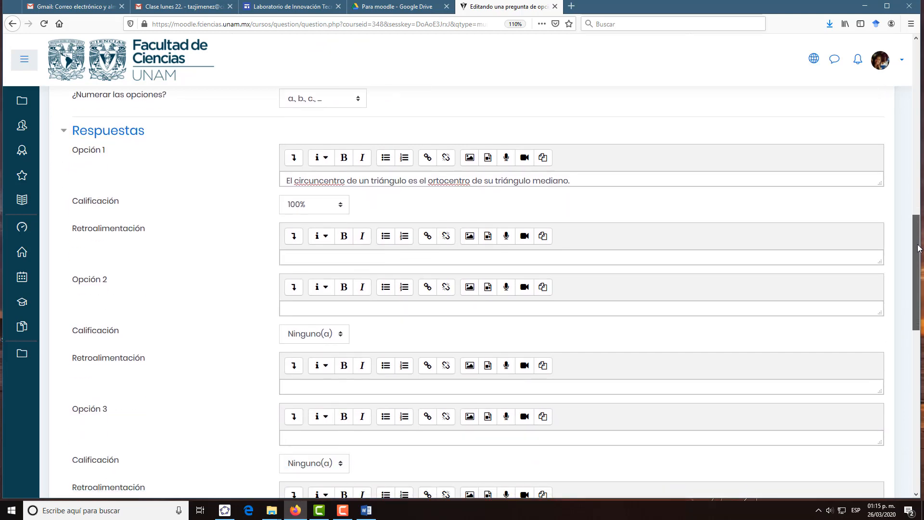
click(309, 253)
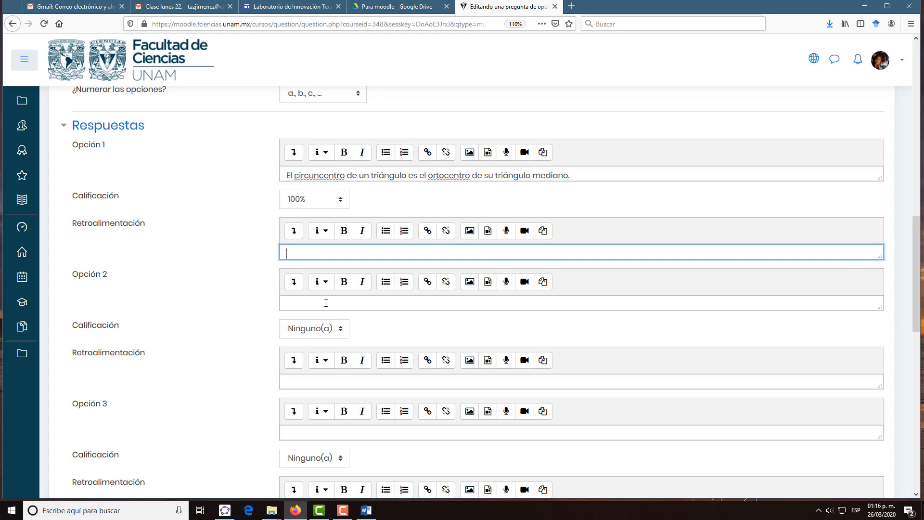
click(366, 511)
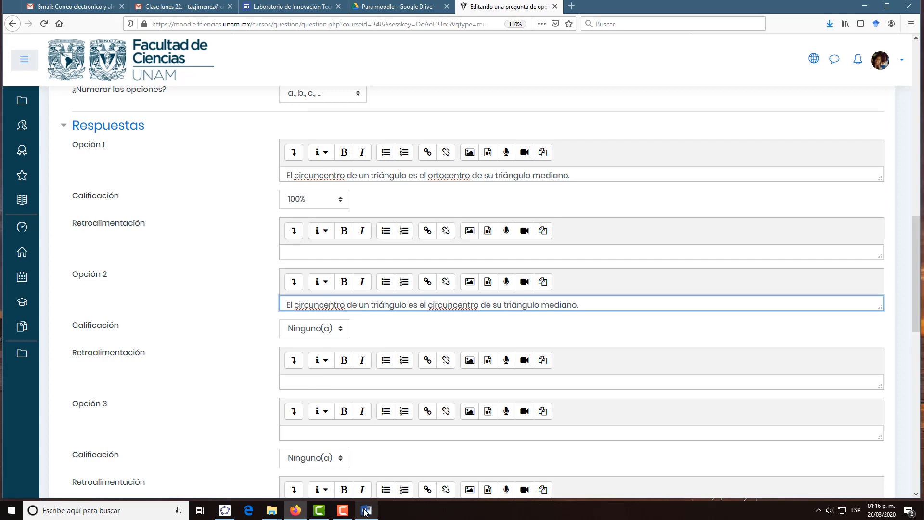
Copy answer O3, 'El circuncentro y el ortocentro de un triángulo siempre coinciden.', from the Word document into Opción 3.
click(365, 510)
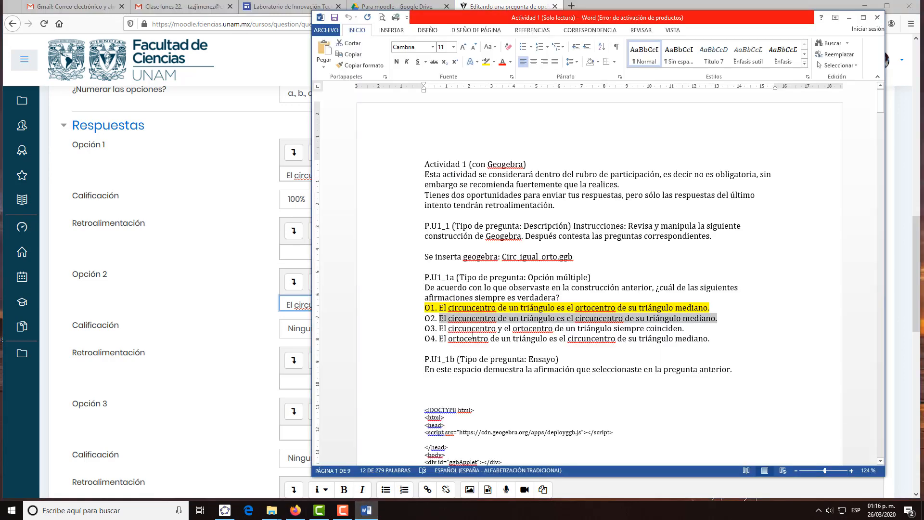
drag(439, 328, 683, 329)
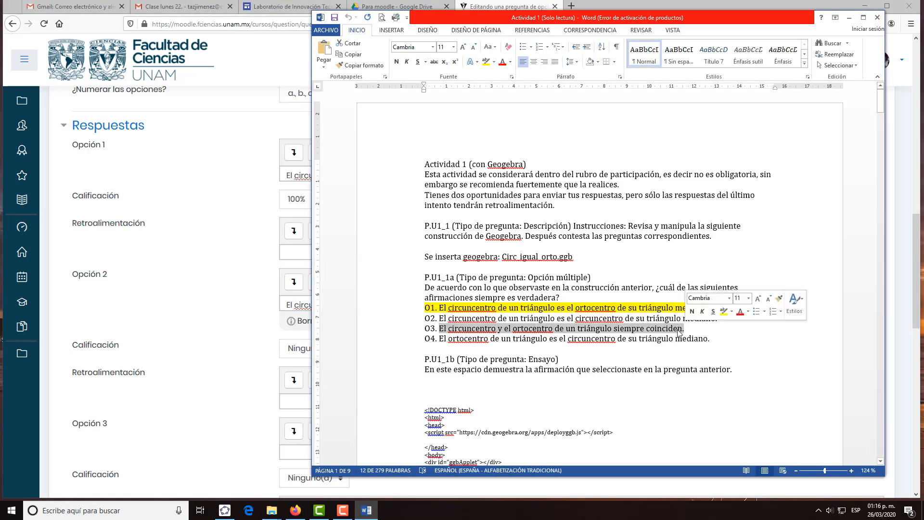
key(ctrl+c)
click(366, 510)
click(366, 432)
key(ctrl+v)
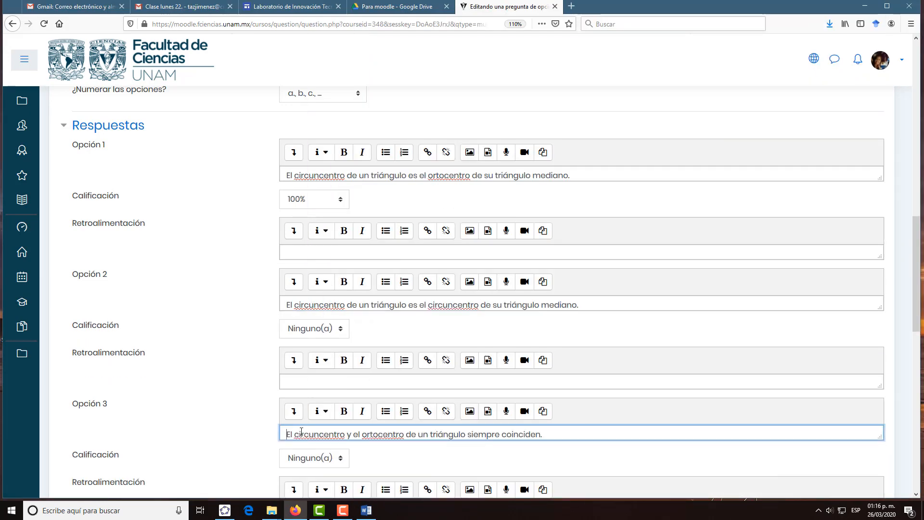
Copy answer O4, 'El ortocentro de un triángulo es el circuncentro de su triángulo mediano.', from the Word document into Opción 4.
click(365, 515)
drag(439, 338, 711, 339)
key(ctrl+c)
drag(916, 284, 916, 326)
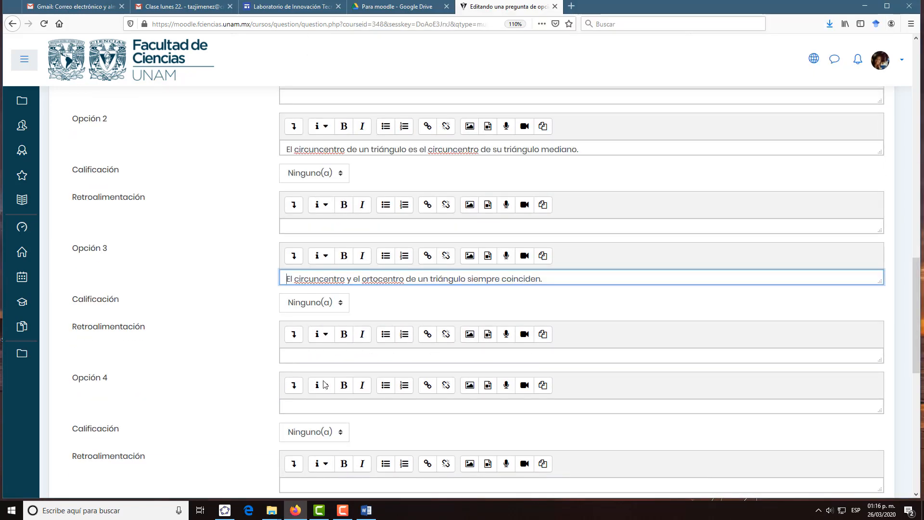
click(324, 407)
key(ctrl+v)
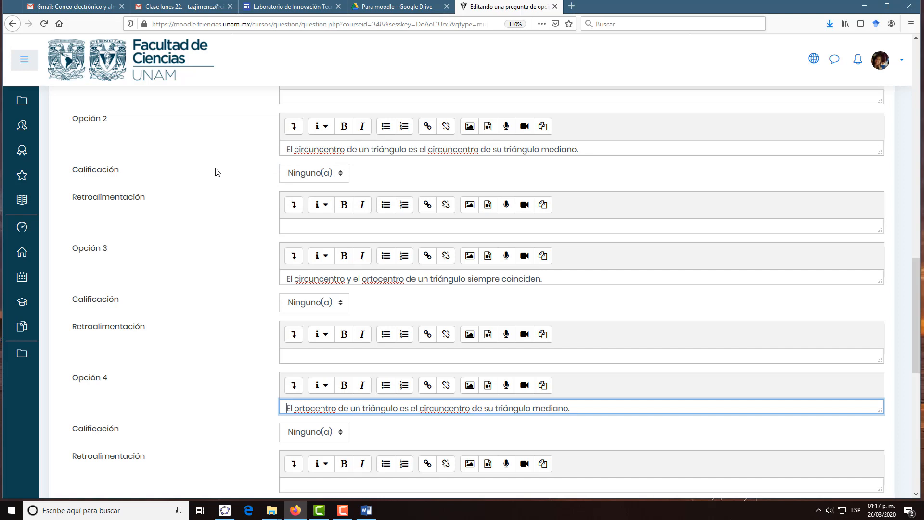
Set the grade of the three incorrect answers, Opción 2, Opción 3 and Opción 4, to -5% each.
click(332, 174)
click(364, 178)
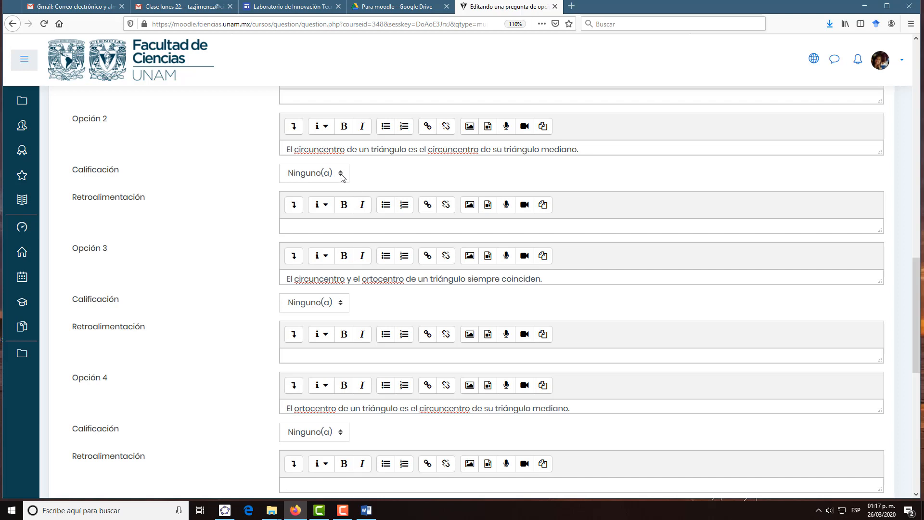
click(342, 178)
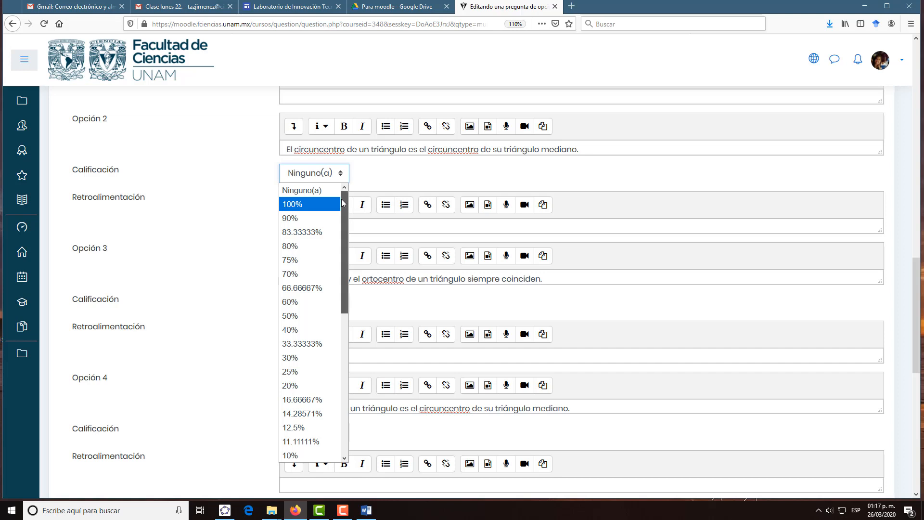
drag(342, 203, 341, 291)
click(287, 291)
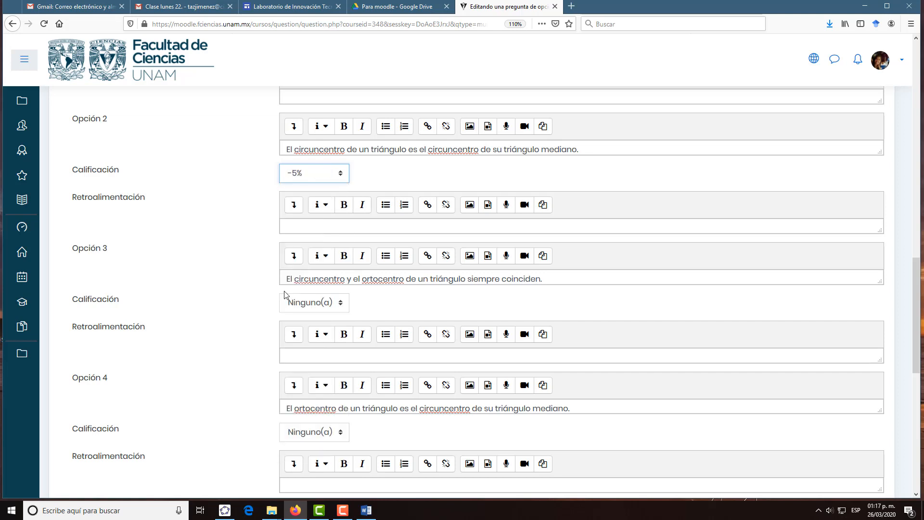
click(339, 306)
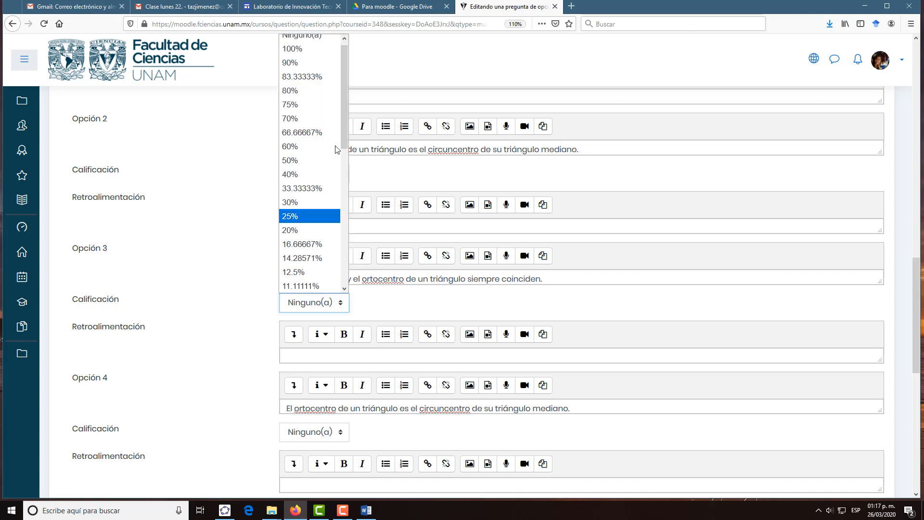
drag(345, 134, 343, 180)
click(289, 216)
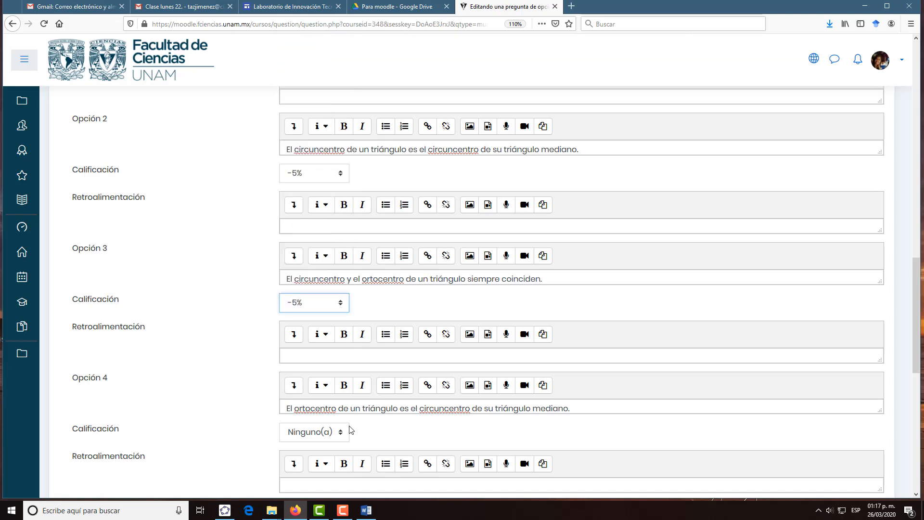
click(343, 438)
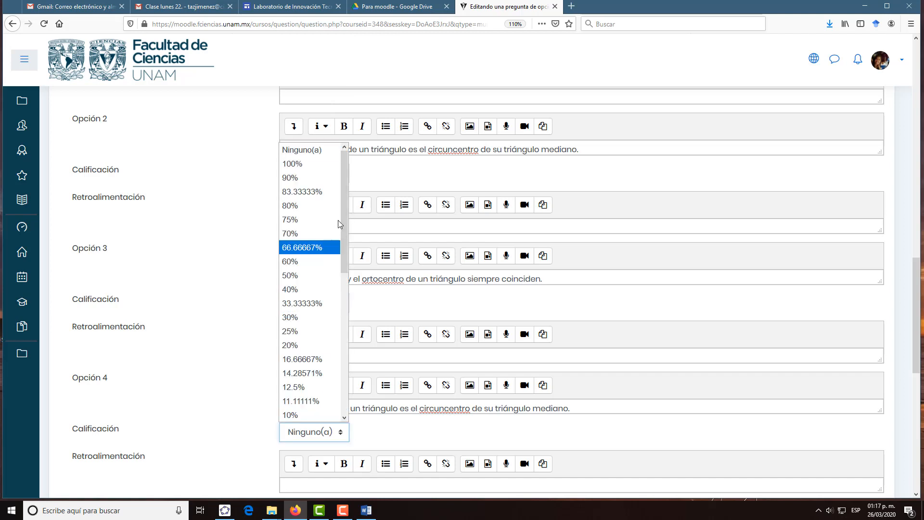
drag(342, 206, 343, 327)
key(Down)
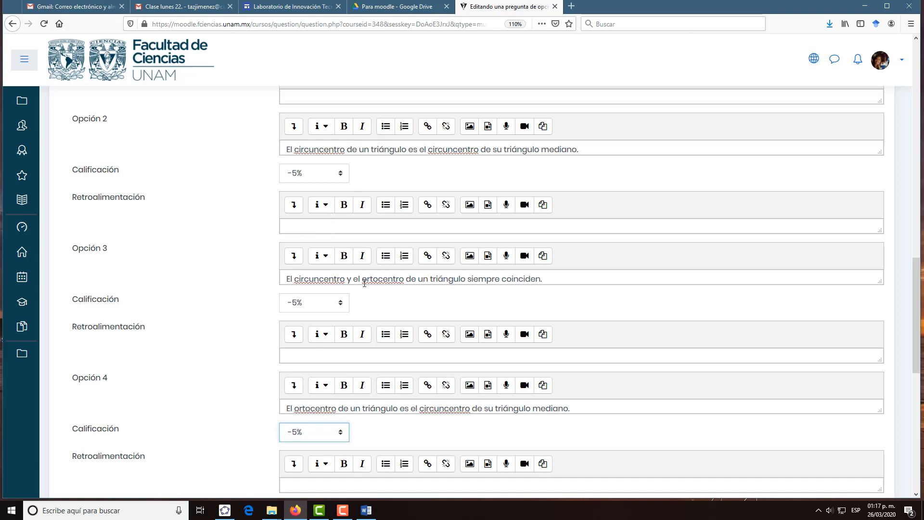
Check the combined feedback texts for the multiple-choice question and save it to the exam.
scroll(916, 293, down, 3)
scroll(916, 293, down, 5)
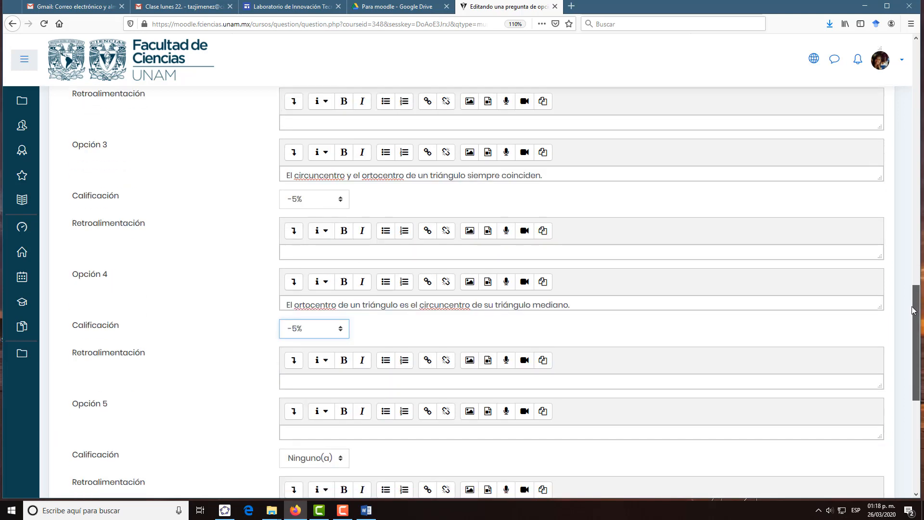
scroll(903, 343, down, 2)
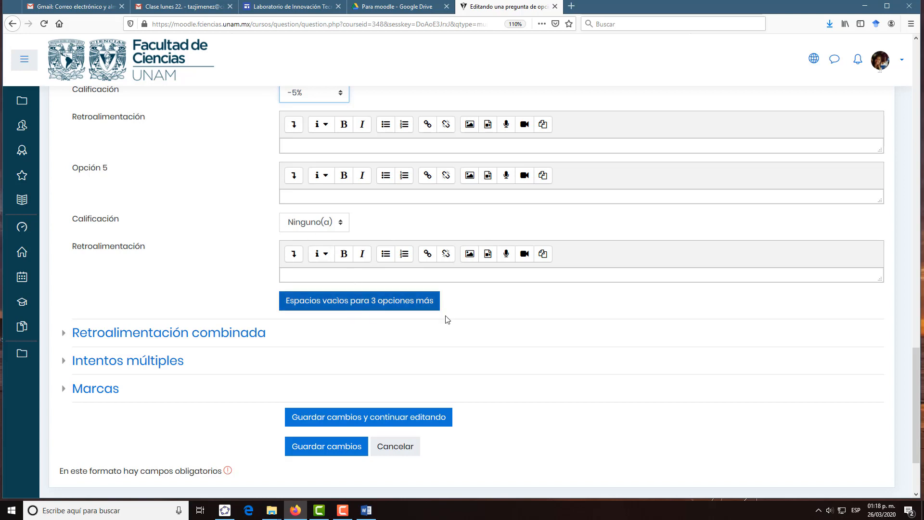
drag(912, 371, 917, 383)
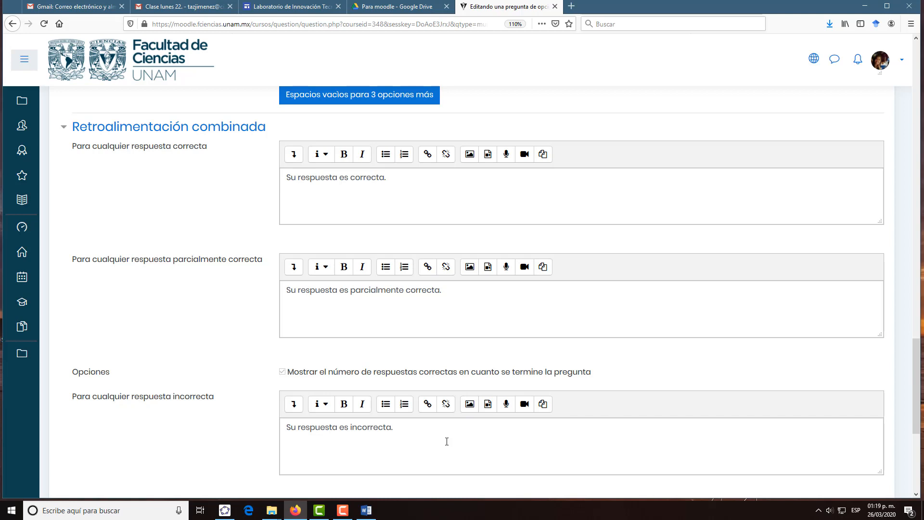
click(63, 129)
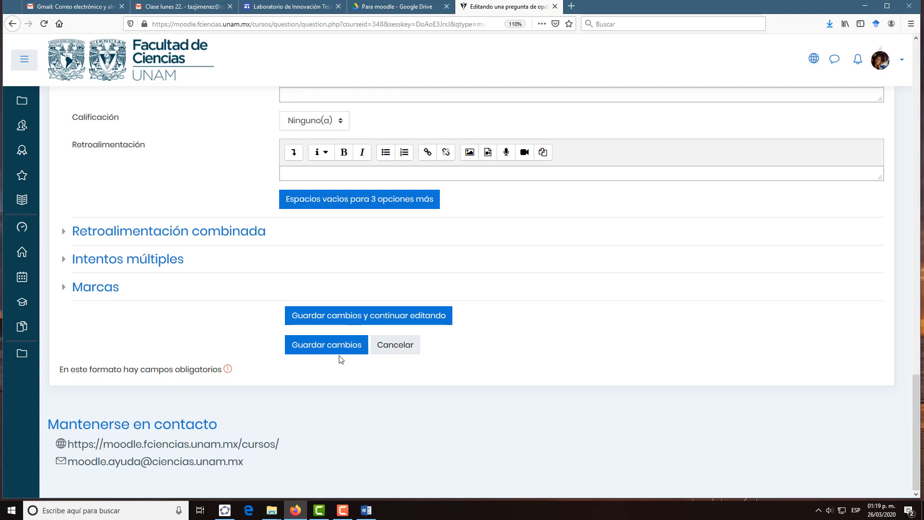
drag(916, 412, 877, 398)
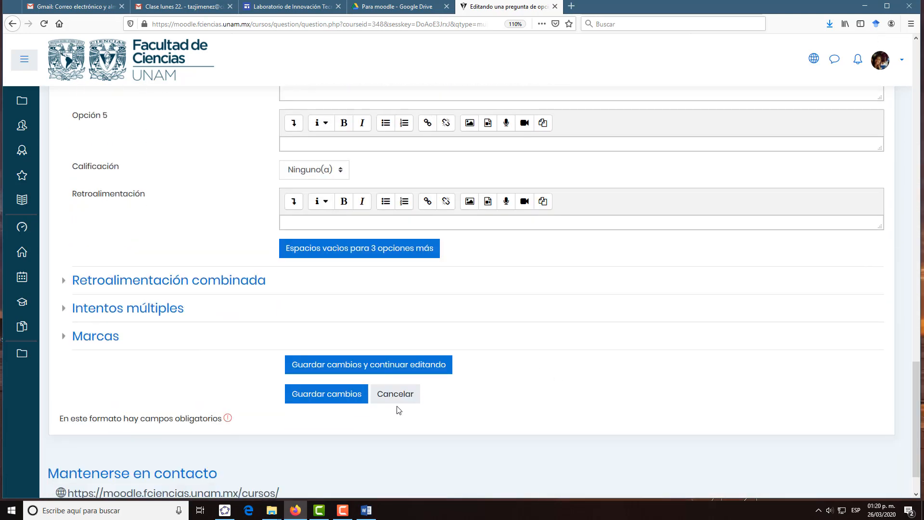
click(311, 394)
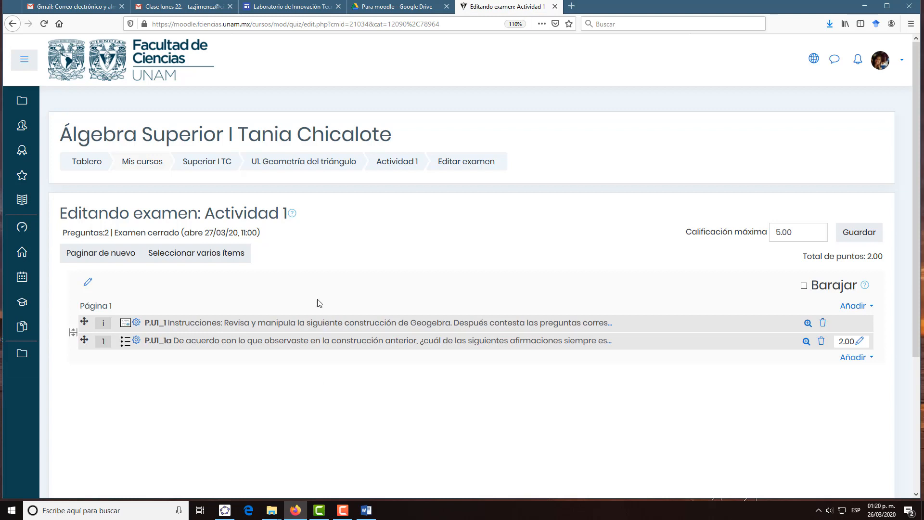
Add a new Ensayo question below P.U1_1a in the Actividad 1 exam.
click(859, 358)
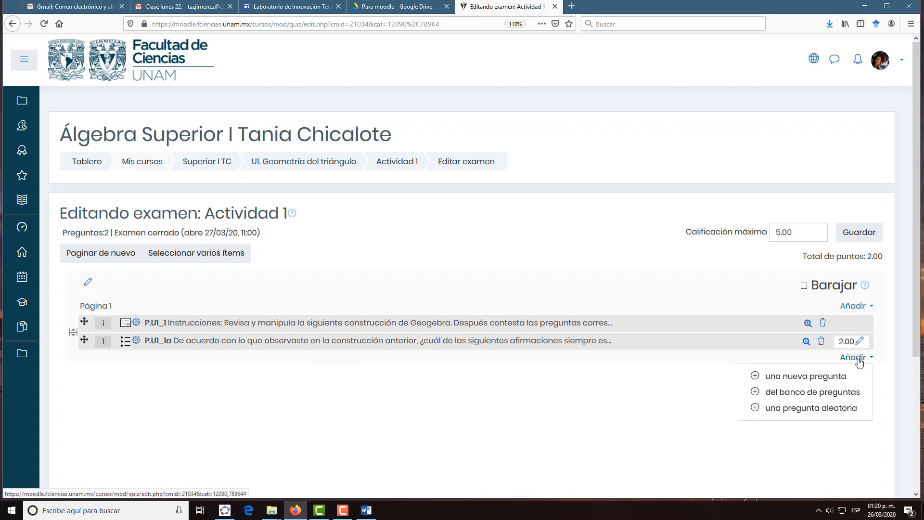
click(820, 378)
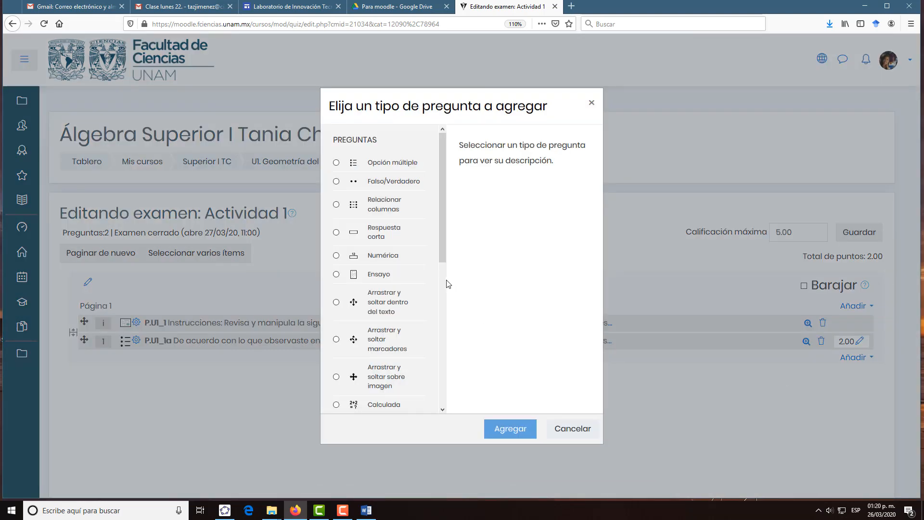
drag(442, 256, 441, 295)
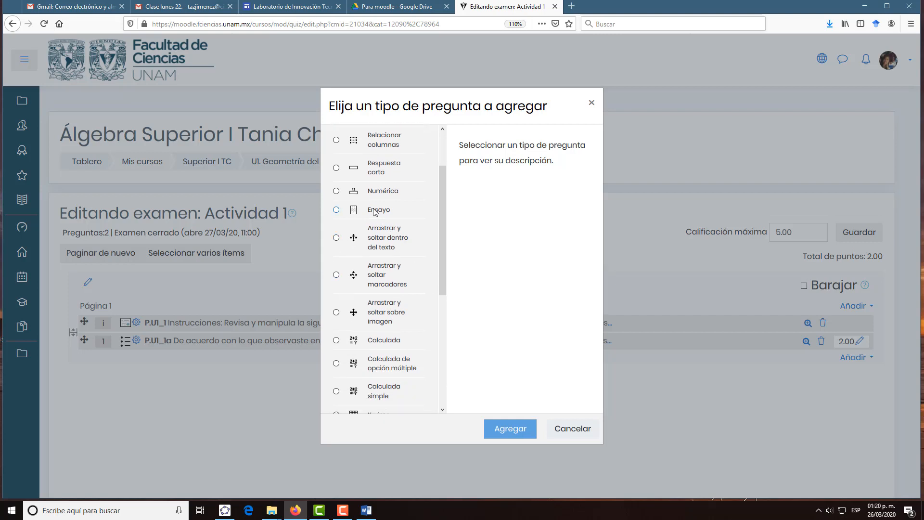
click(336, 210)
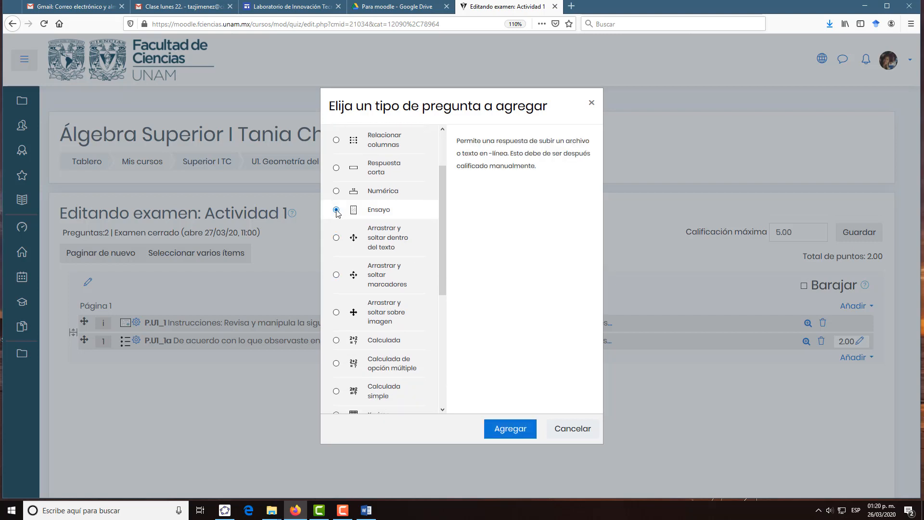
click(502, 428)
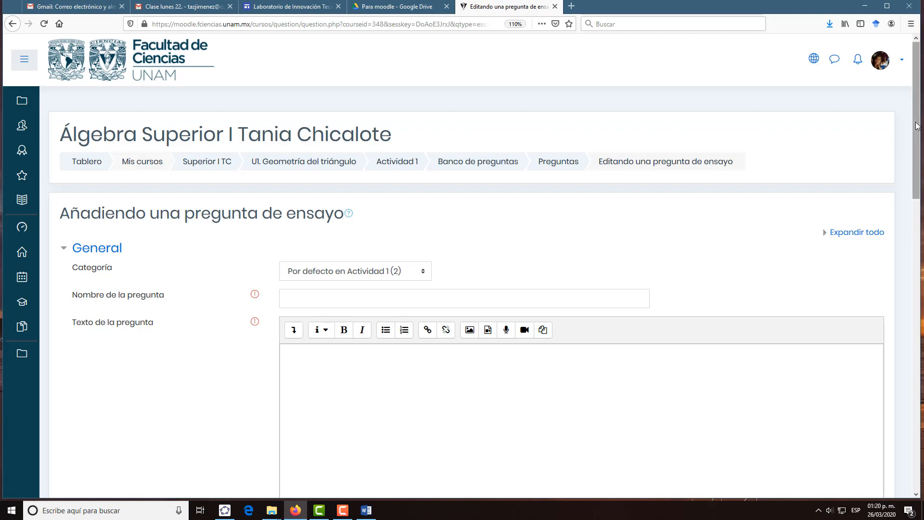
Copy 'En este espacio demuestra la afirmación que seleccionaste en la pregunta anterior.' from the Word document into the essay's question text.
drag(917, 127, 912, 156)
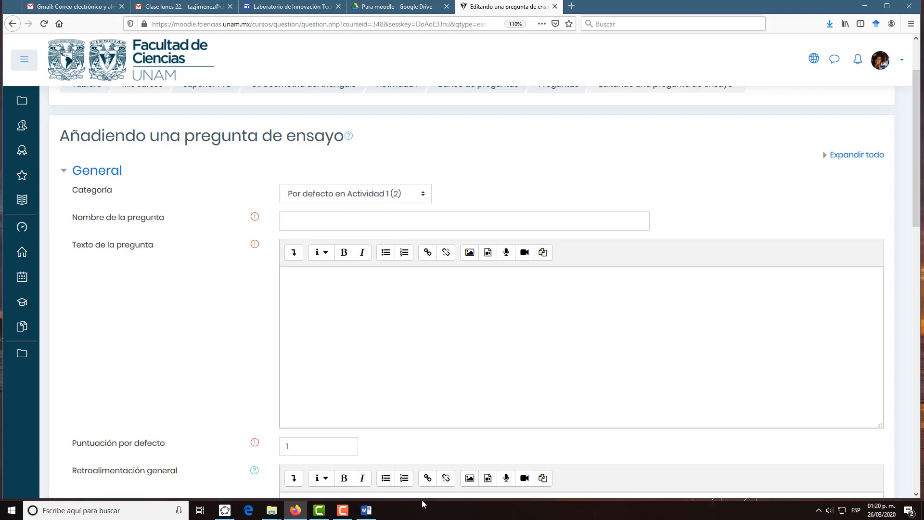
click(367, 511)
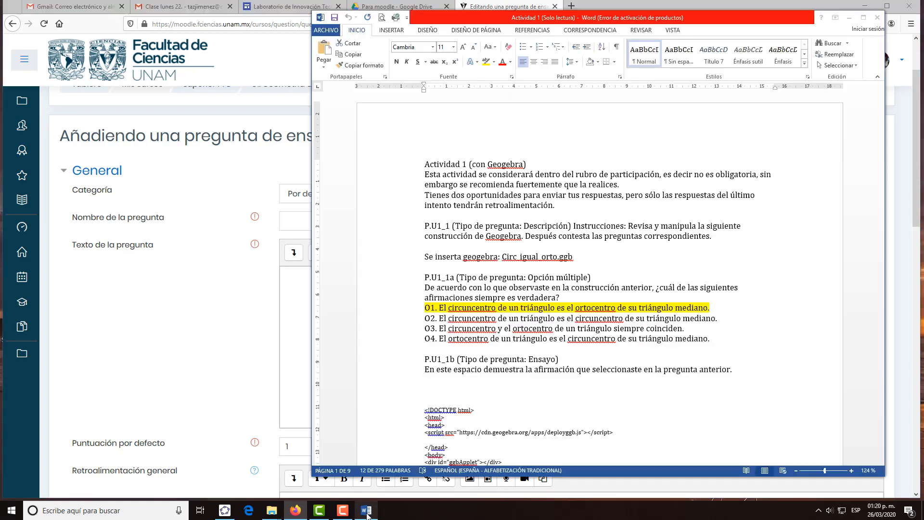
drag(438, 369, 735, 369)
key(ctrl+c)
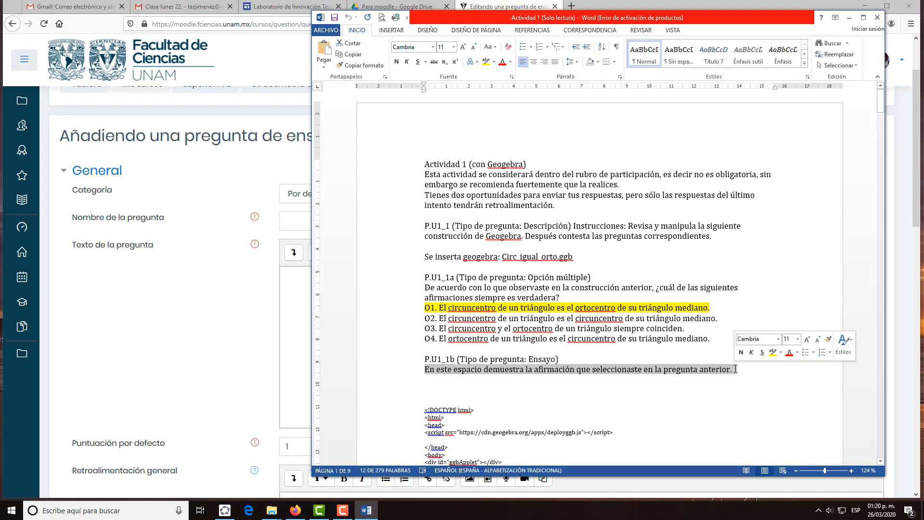
click(293, 283)
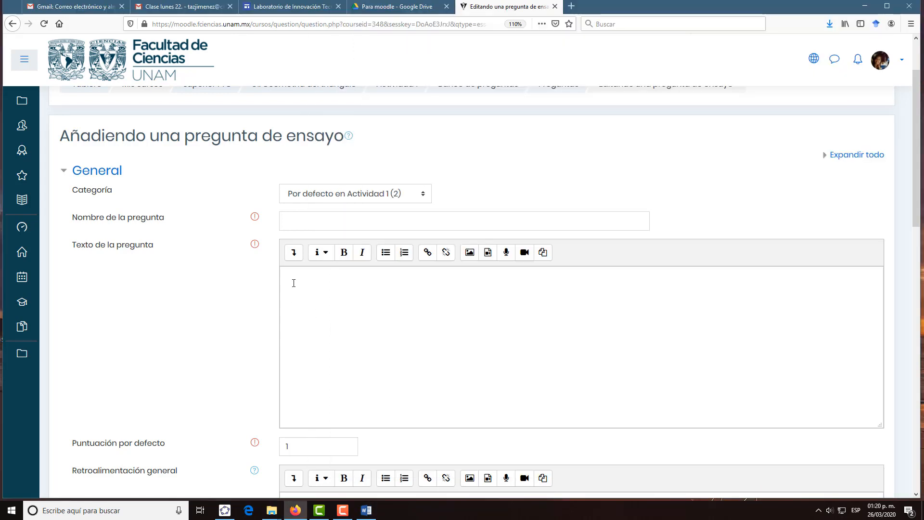
click(294, 283)
key(ctrl+v)
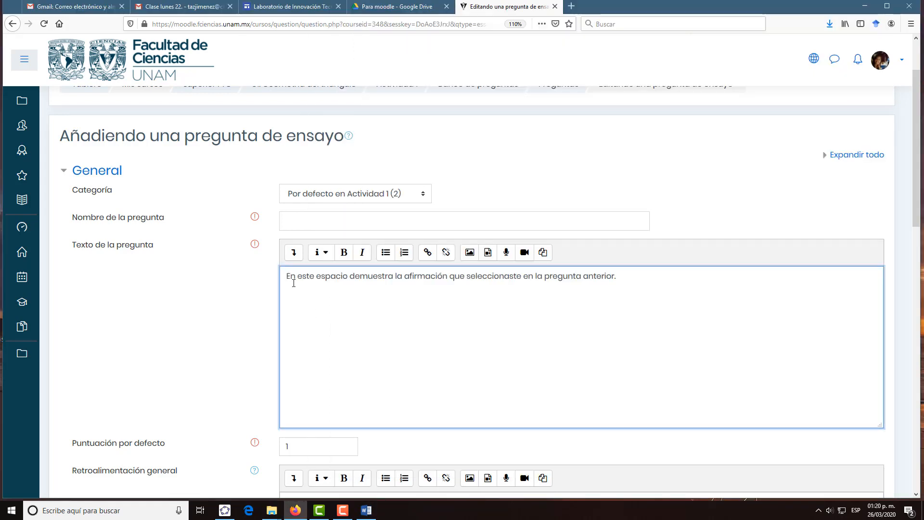
Set the essay question's default score to 8.
drag(917, 220, 917, 253)
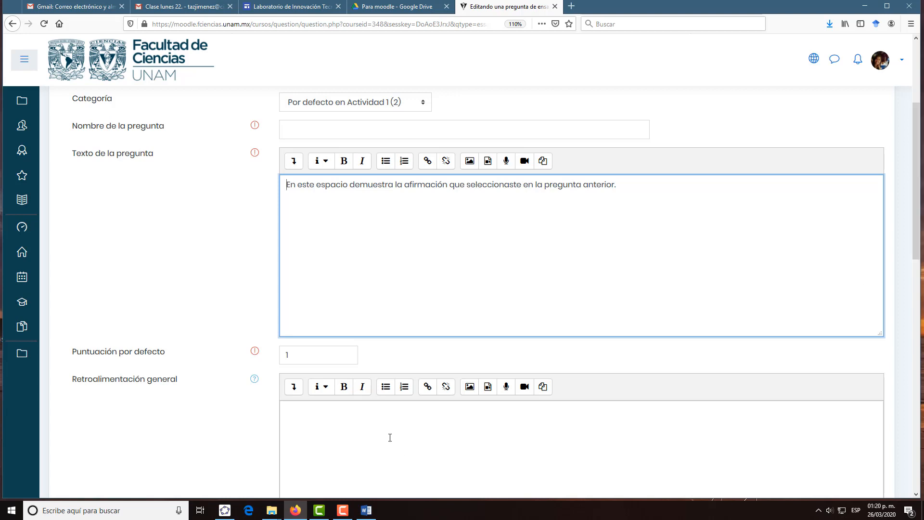
key(Tab)
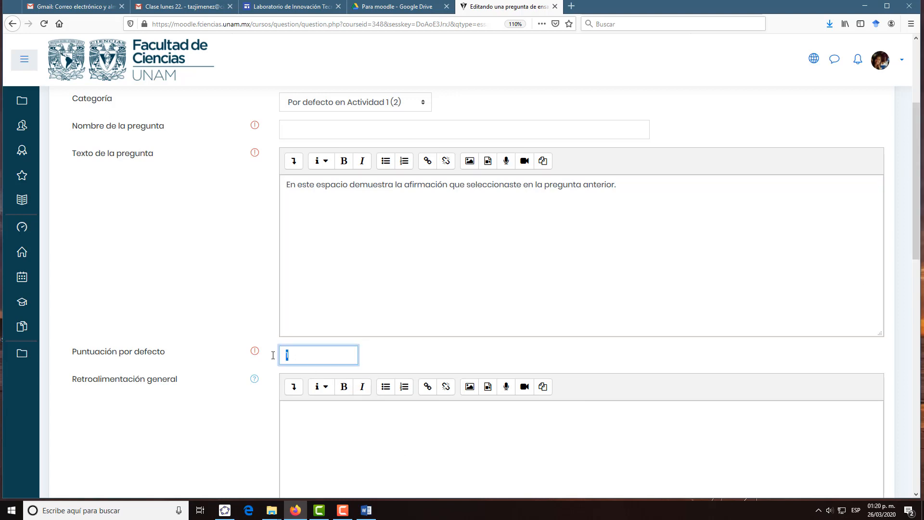
text(8)
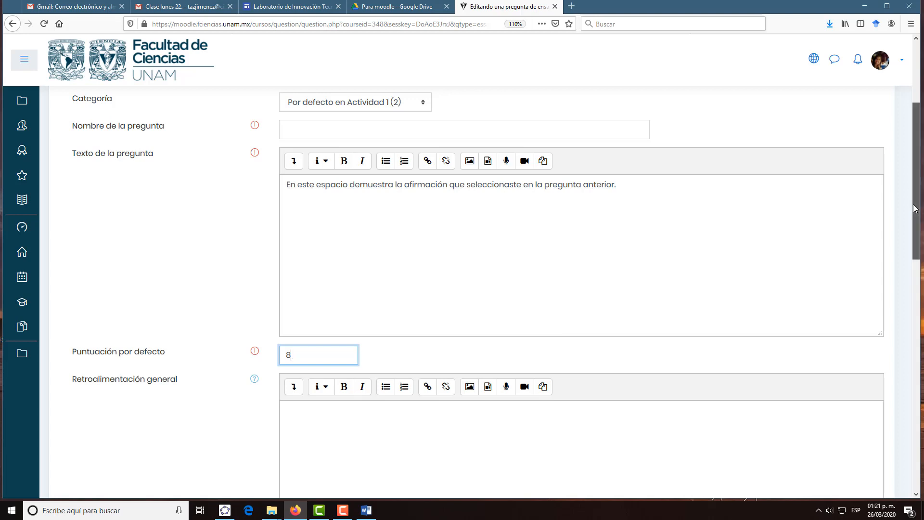
Configure the response options: editor HTML format, text required from students, and an input box of 25 líneas.
drag(915, 214, 915, 283)
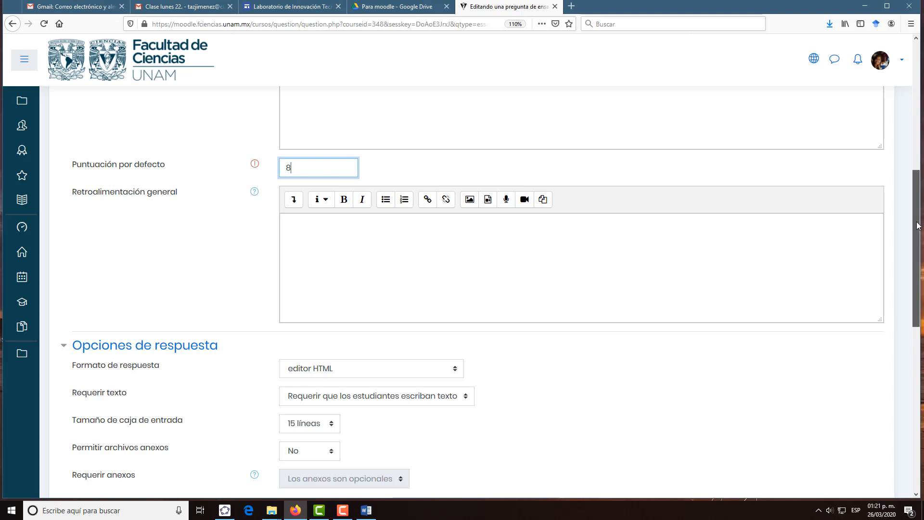
drag(917, 225, 914, 290)
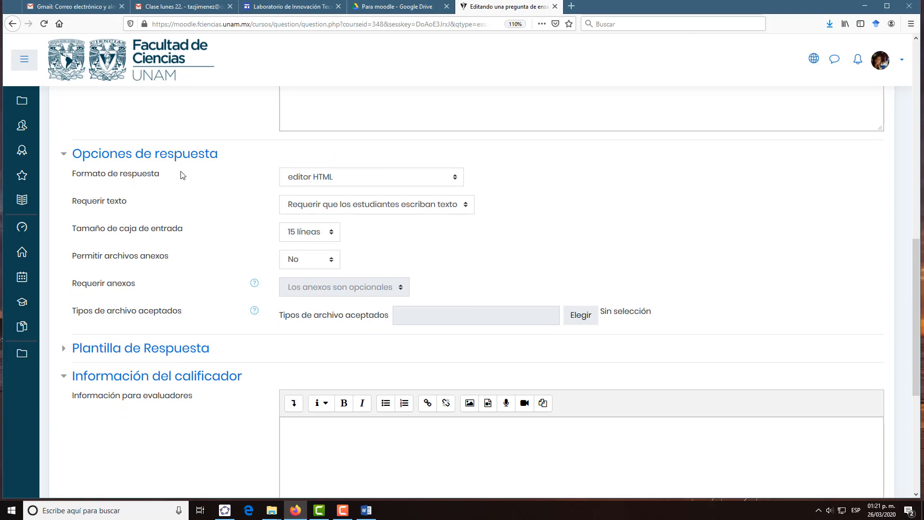
click(456, 183)
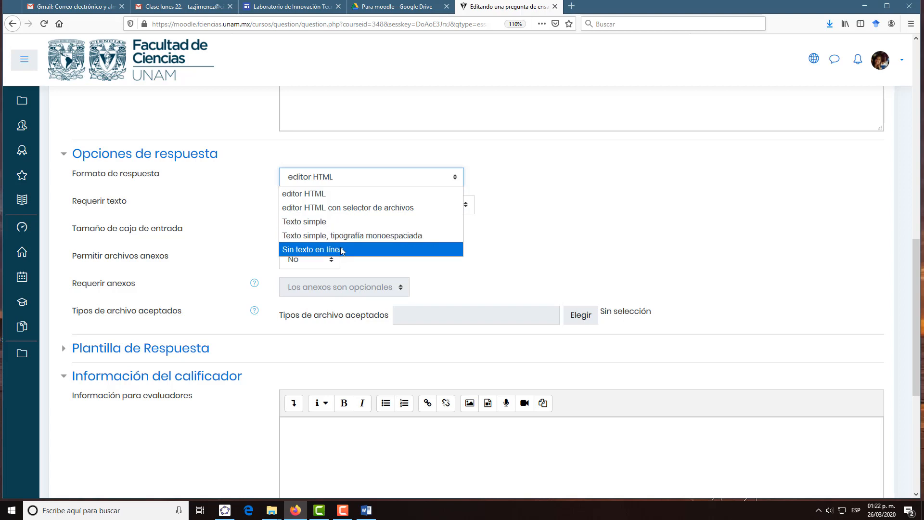
click(306, 194)
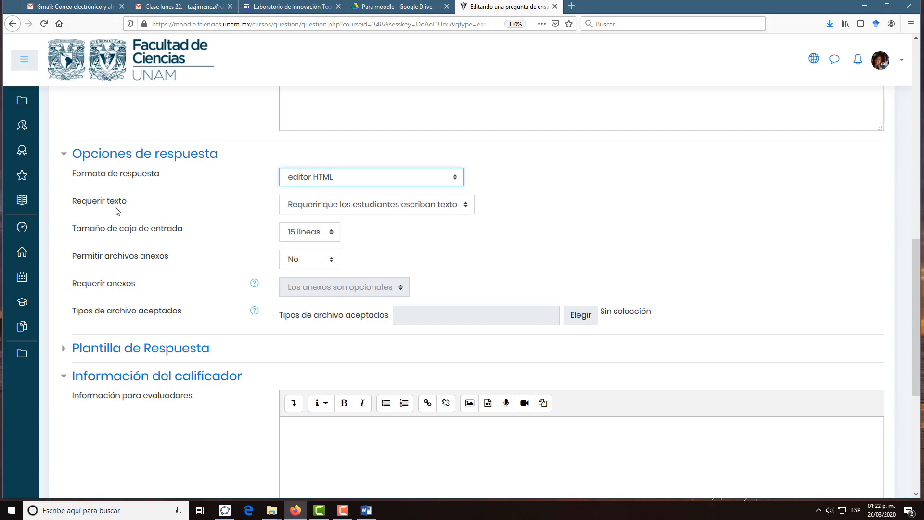
click(466, 211)
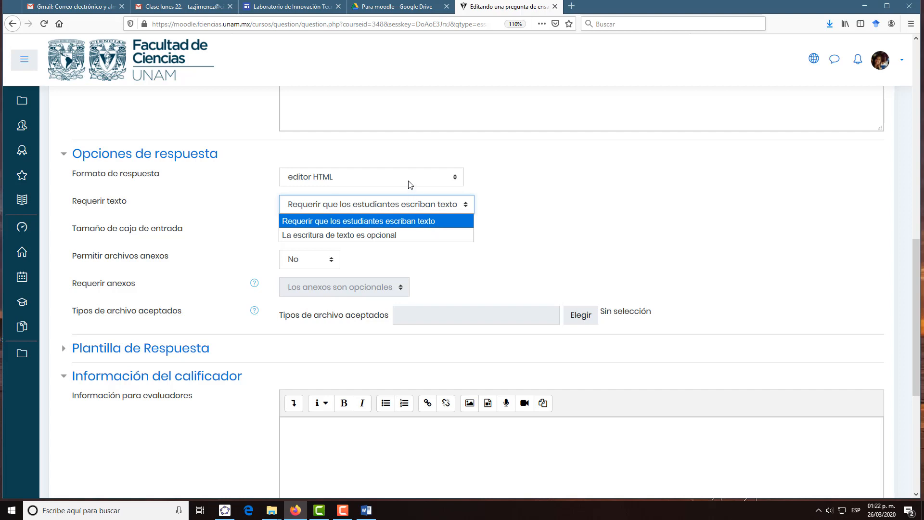
click(374, 221)
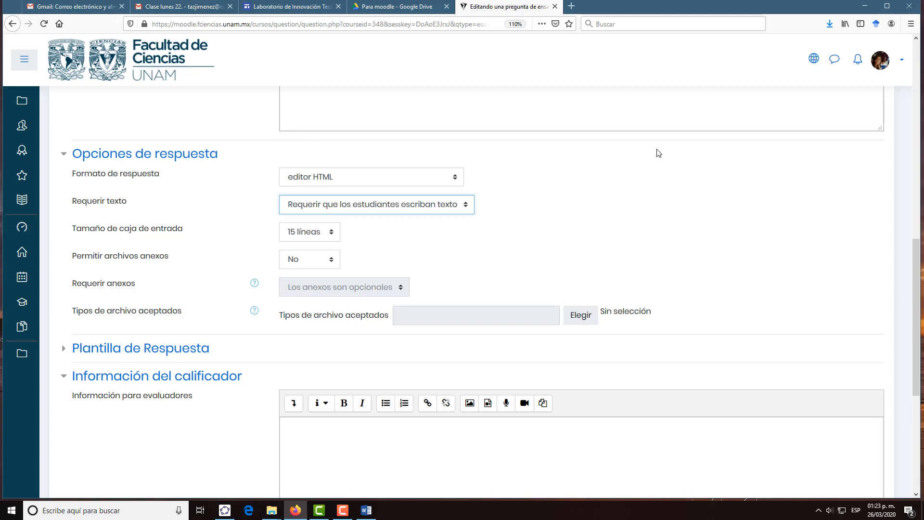
click(331, 236)
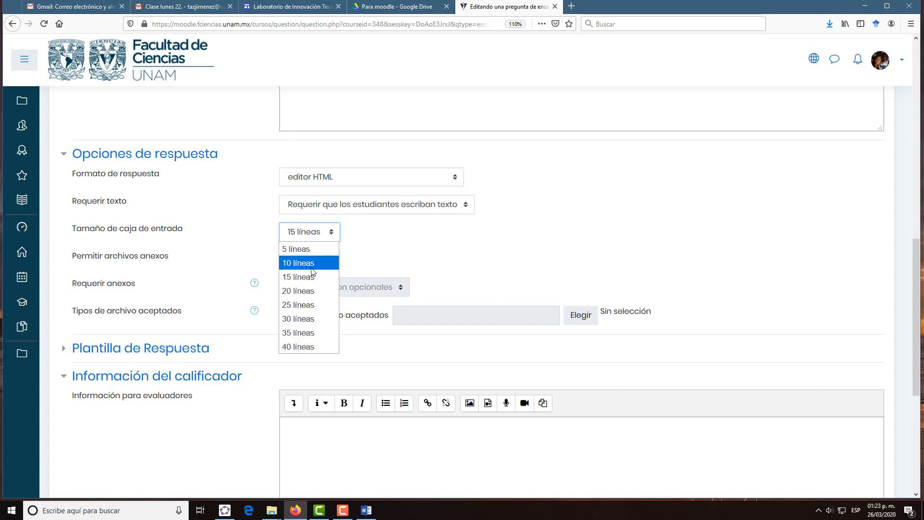
click(310, 306)
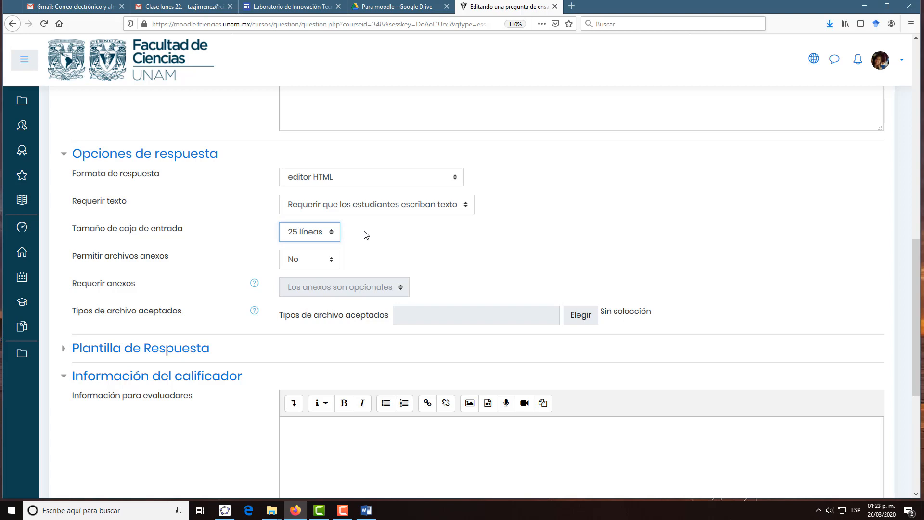
Try allowing 1 attached file, look at the options for requiring attachments, and set allowed attachments back to No.
click(331, 266)
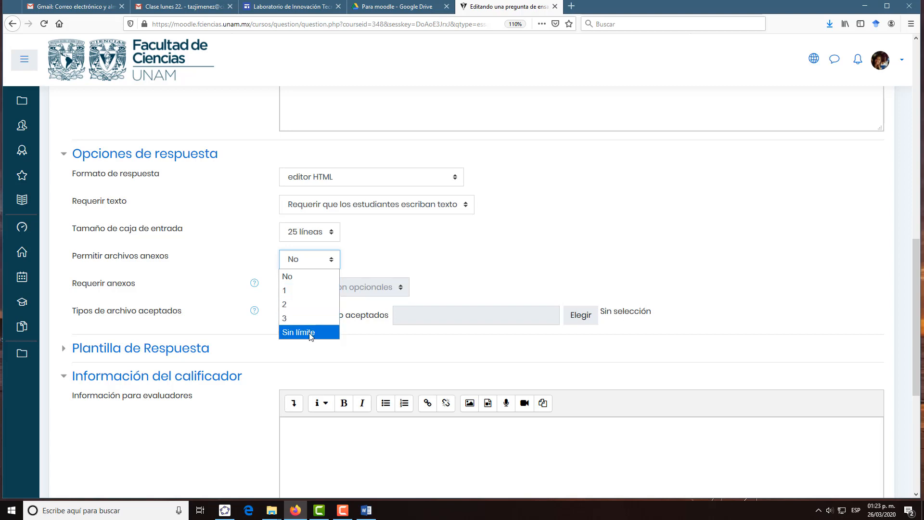
click(388, 261)
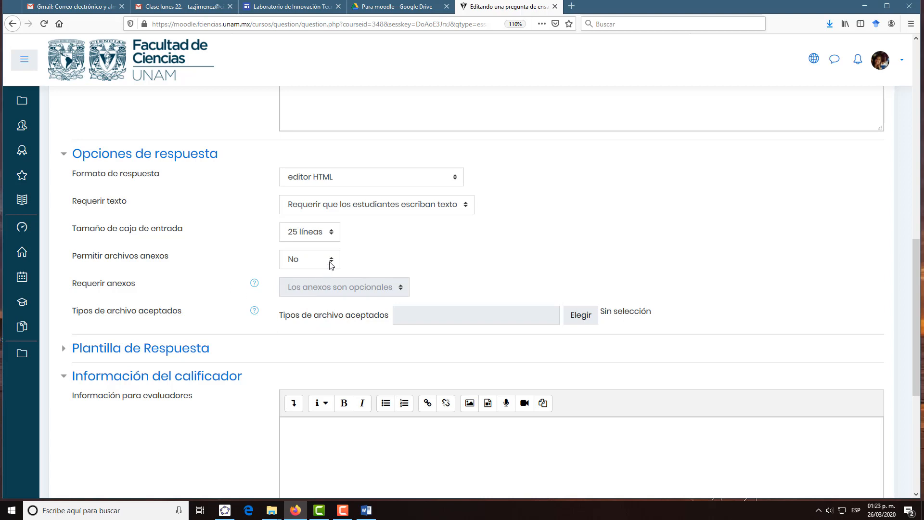
click(313, 260)
click(304, 292)
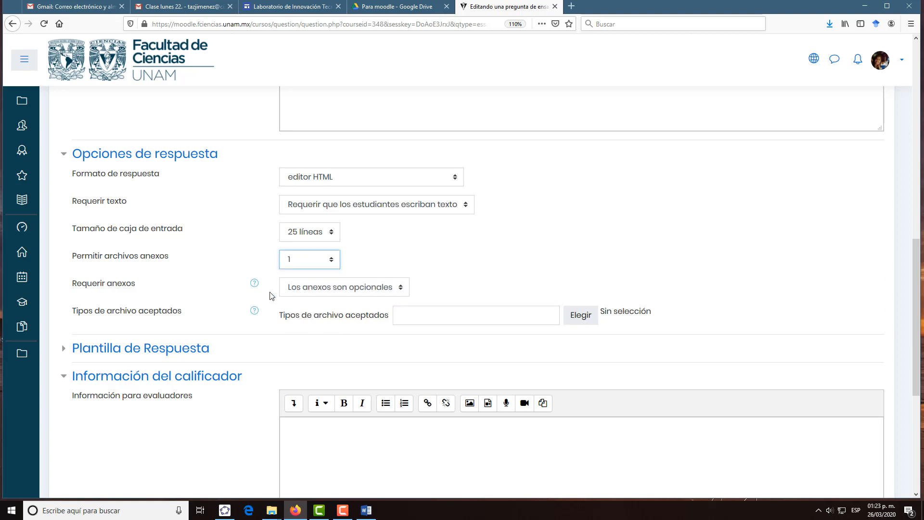
click(400, 289)
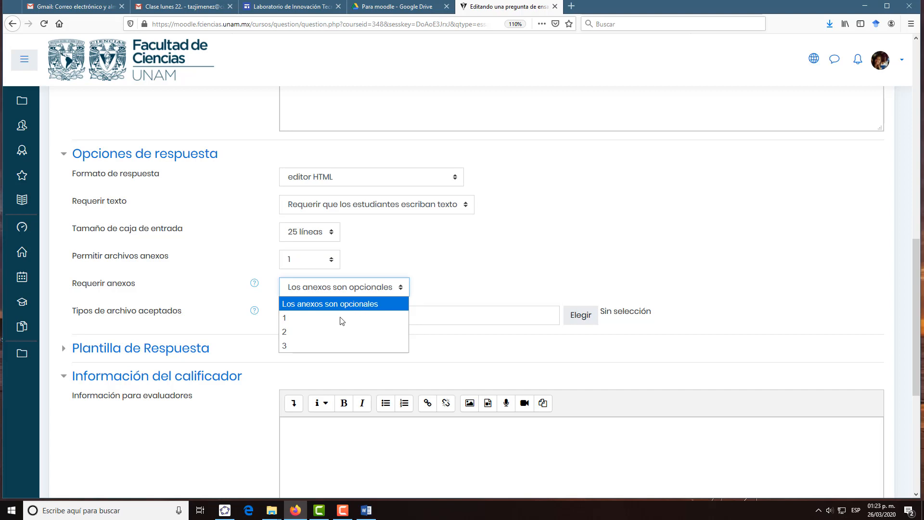
click(335, 263)
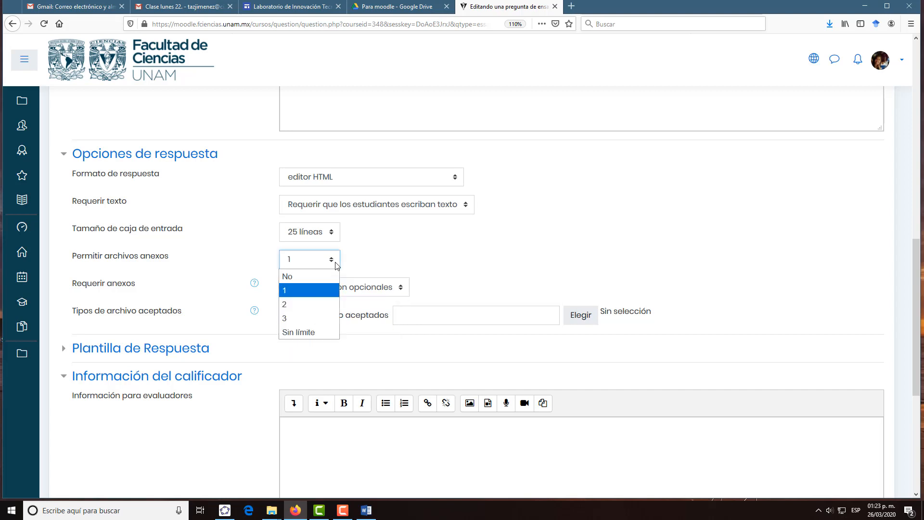
click(300, 278)
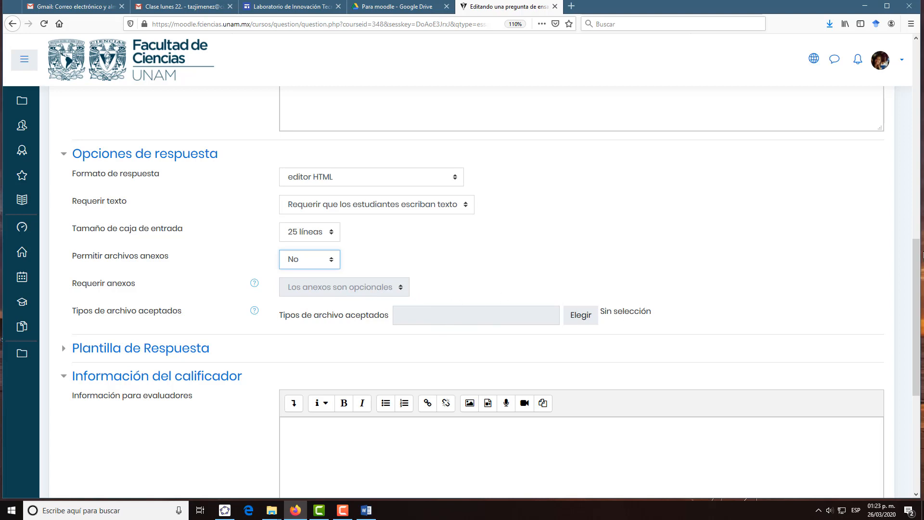
Collapse the response options and check the Plantilla de Respuesta section of the essay question.
click(65, 153)
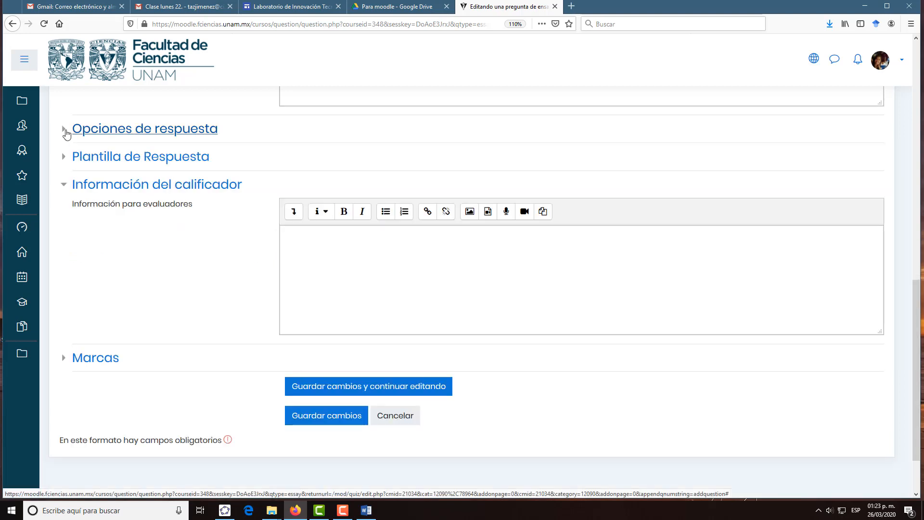
click(63, 160)
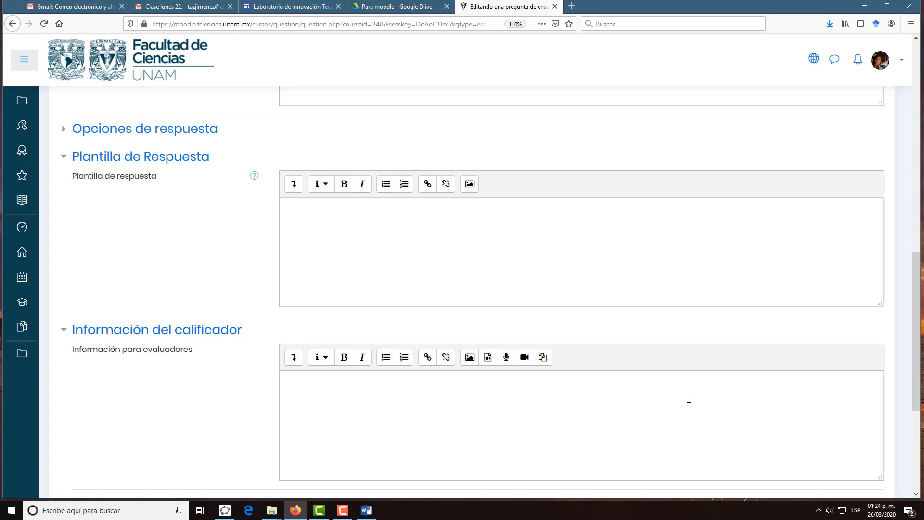
click(65, 159)
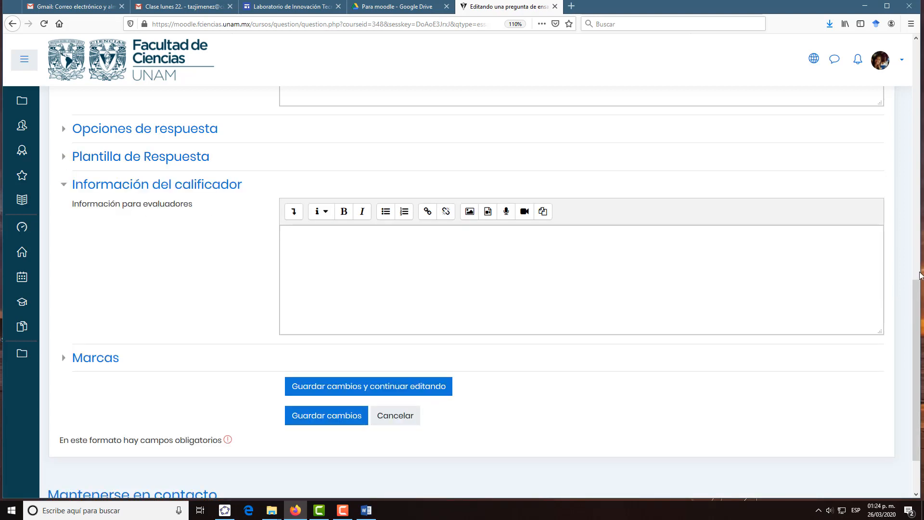
Try to save the essay question and return to the empty Nombre de la pregunta field.
drag(919, 290, 920, 306)
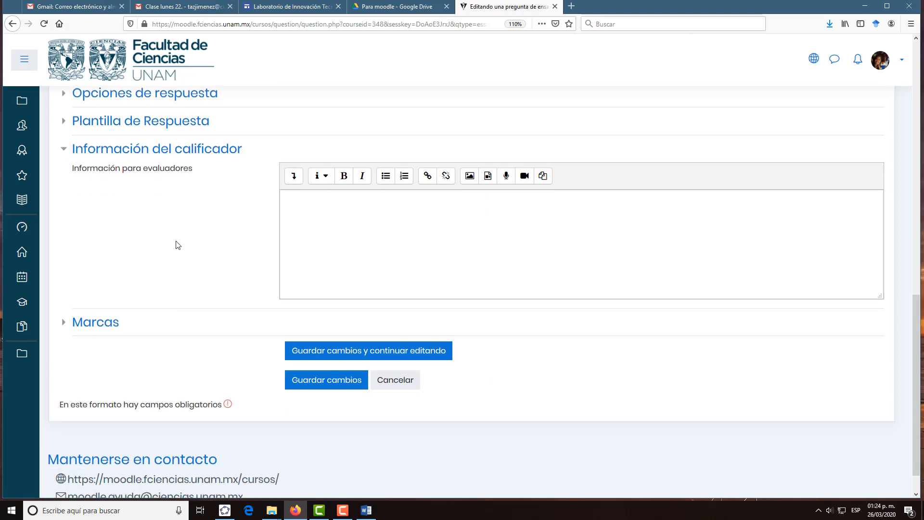
click(344, 381)
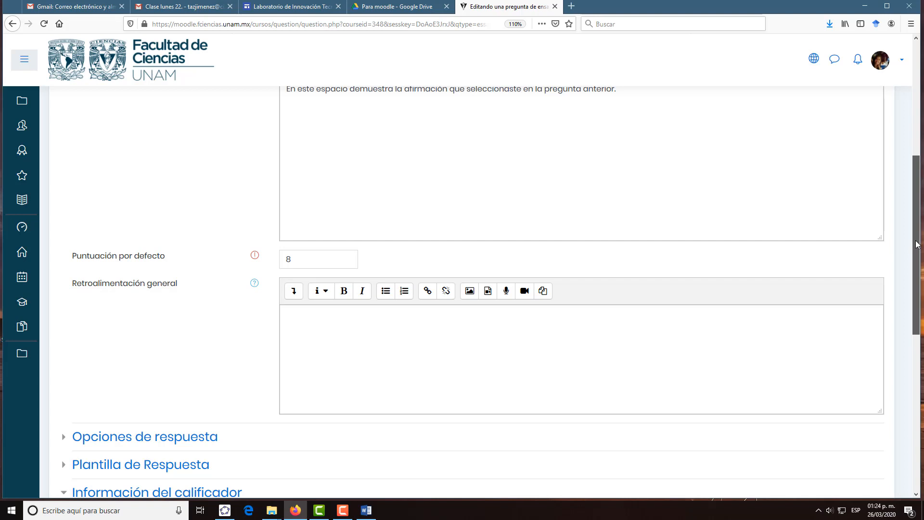
scroll(917, 244, down, 6)
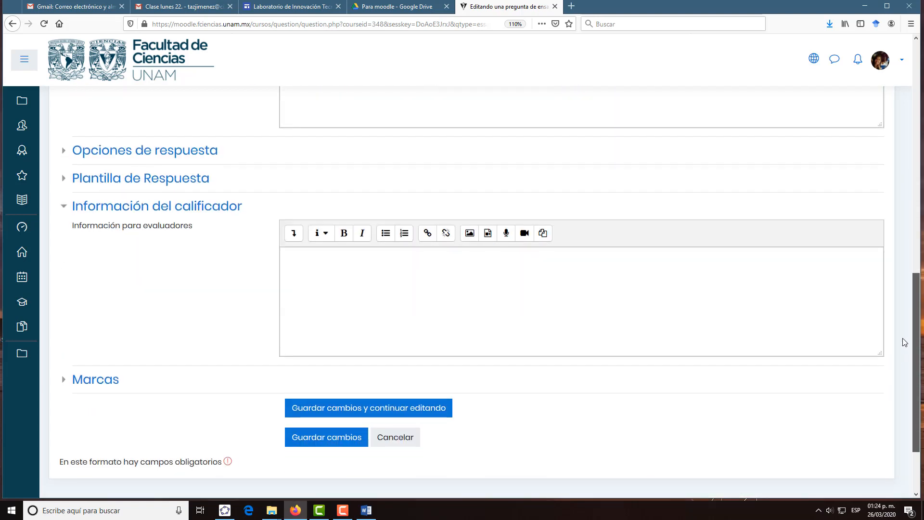
scroll(904, 342, up, 9)
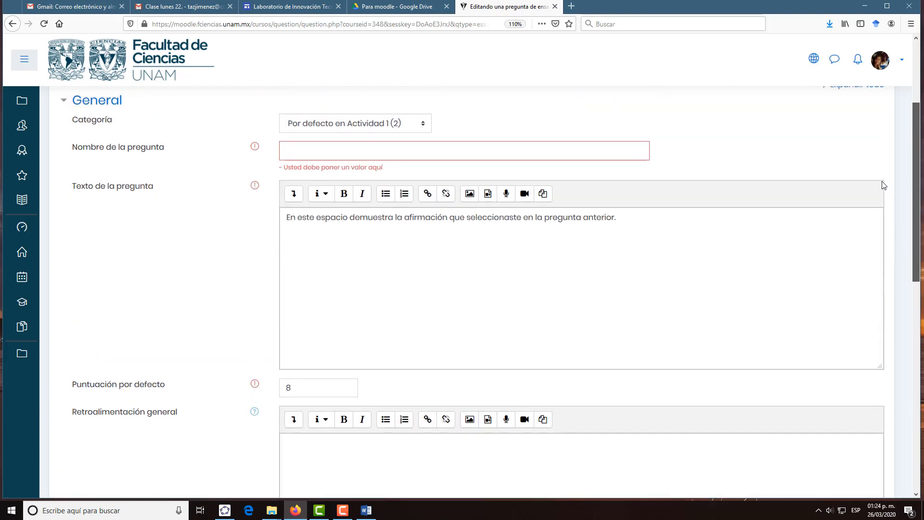
scroll(881, 178, up, 1)
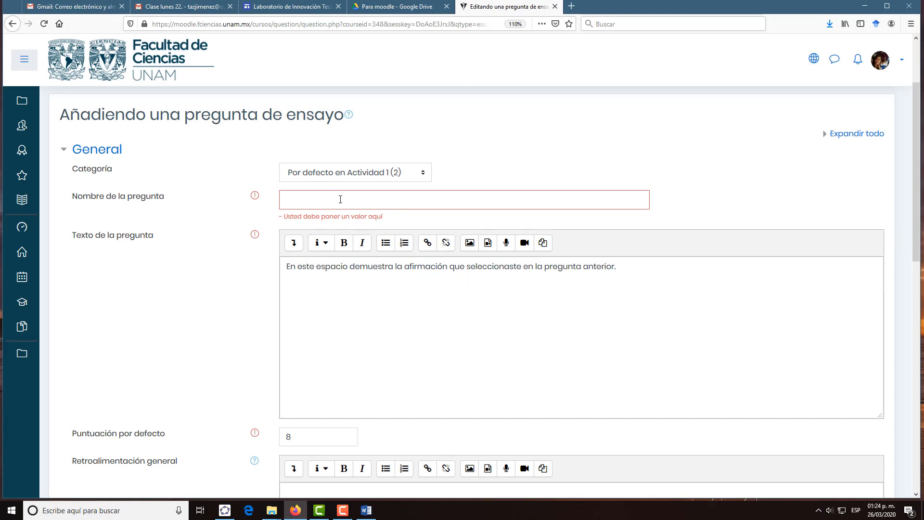
Name the essay question P.U1_1b, copying the name from the Word document, and save the question.
click(341, 199)
key(alt+Tab)
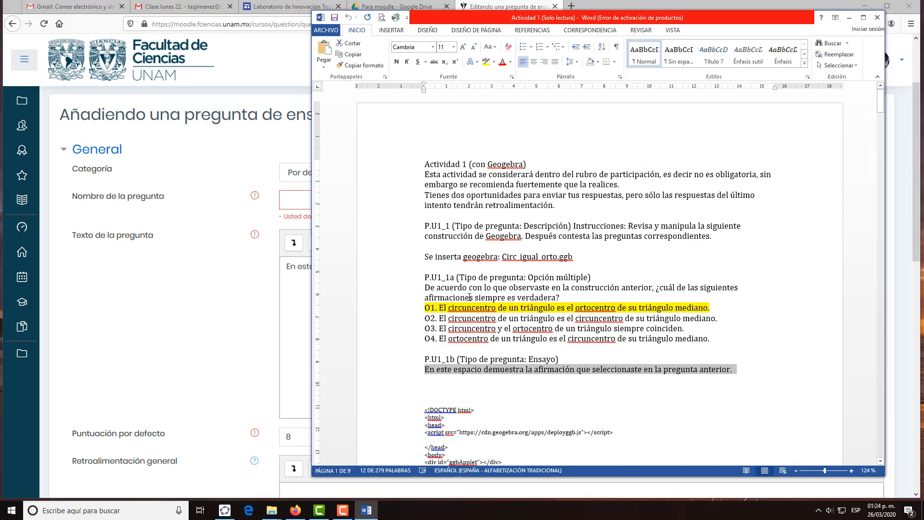
drag(425, 359, 454, 359)
key(ctrl+c)
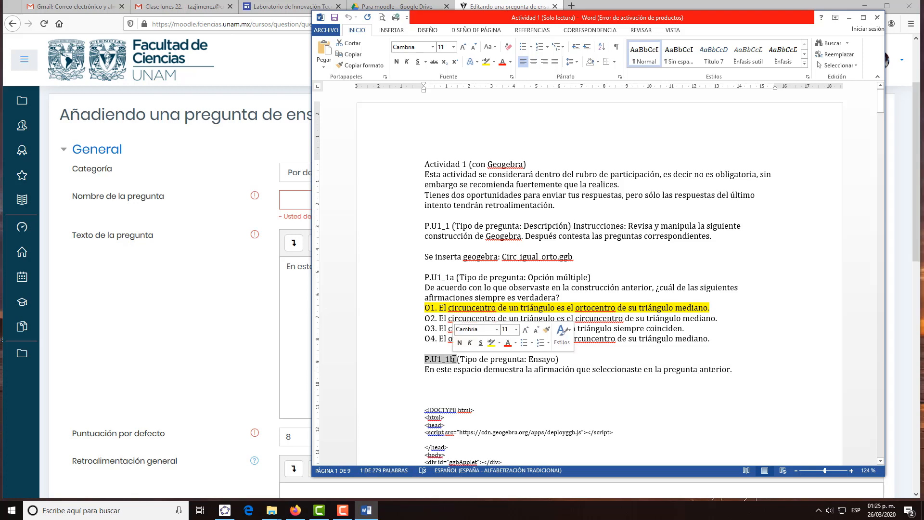
click(168, 342)
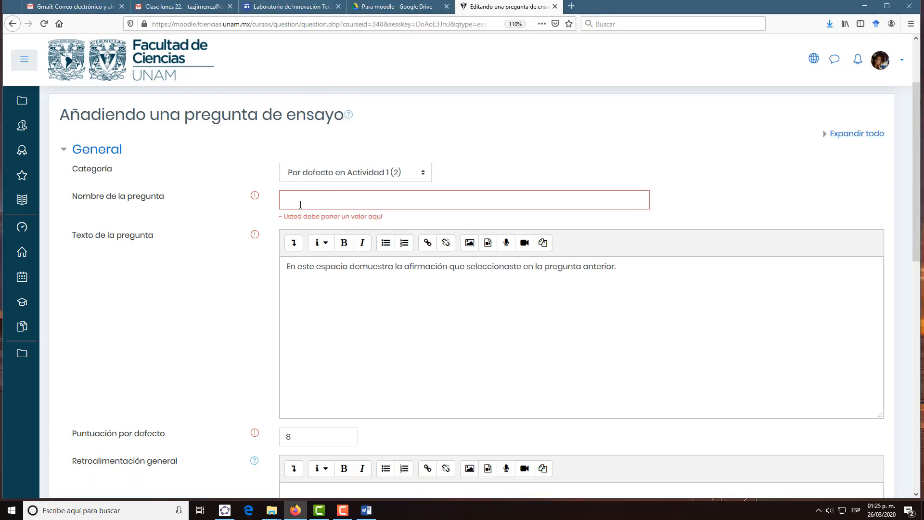
click(300, 204)
key(ctrl+v)
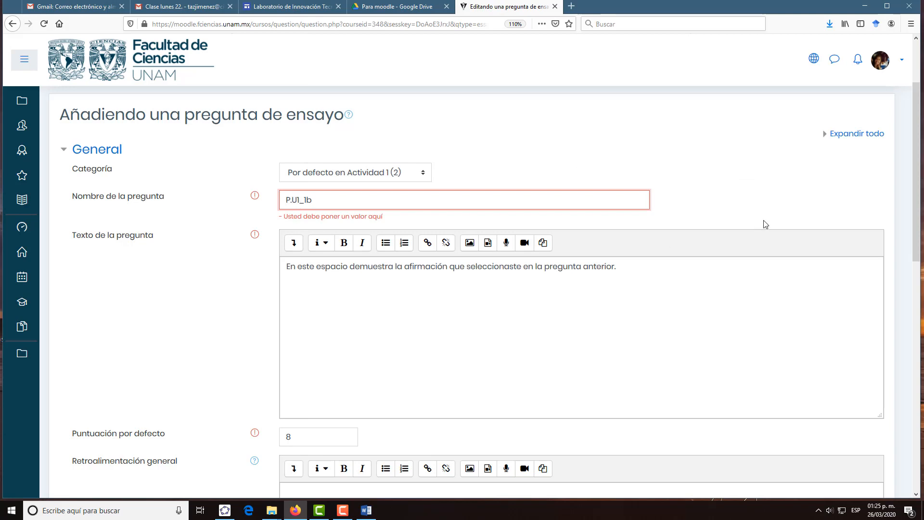
drag(917, 156, 862, 386)
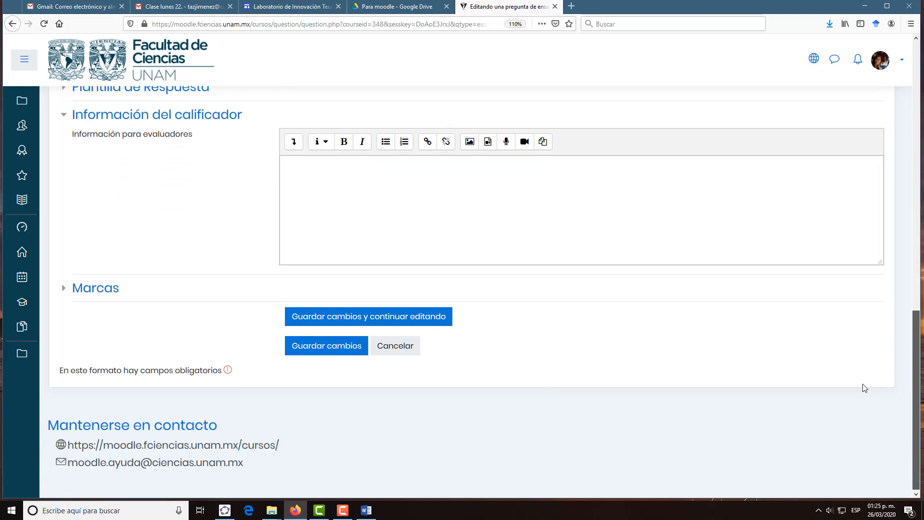
click(305, 355)
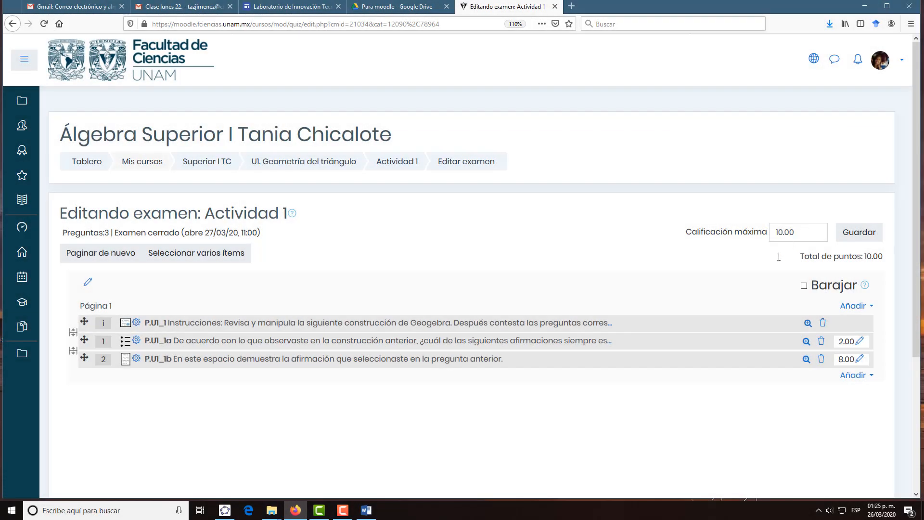
Go to the Actividad 1 exam page and start a timed preview attempt.
click(396, 162)
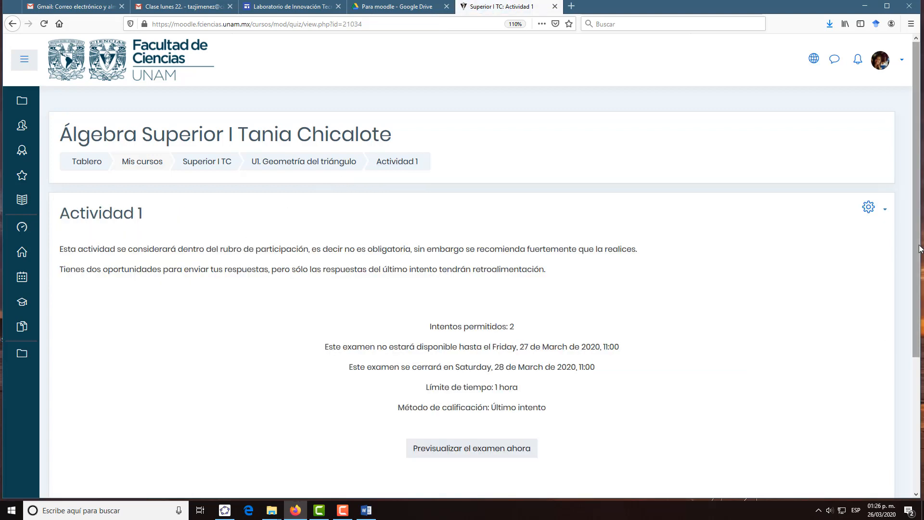
scroll(915, 277, down, 1)
scroll(916, 277, down, 2)
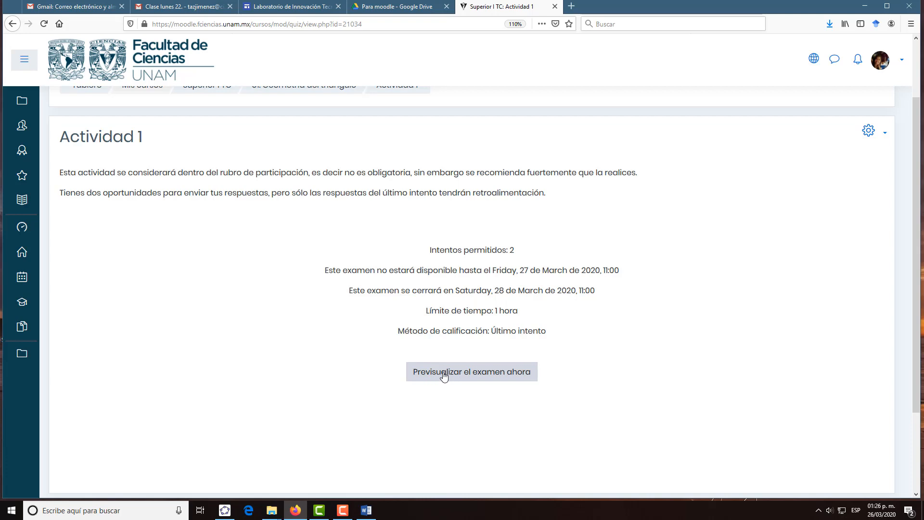
click(444, 377)
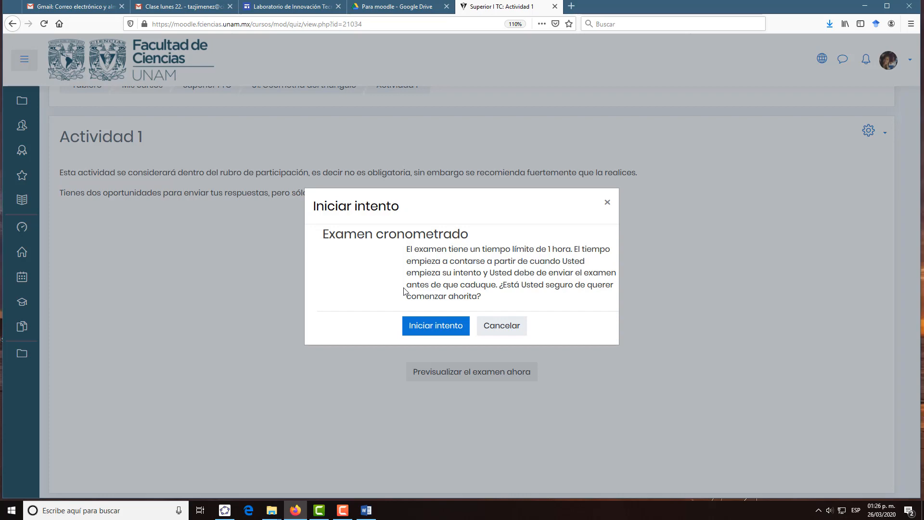
click(436, 326)
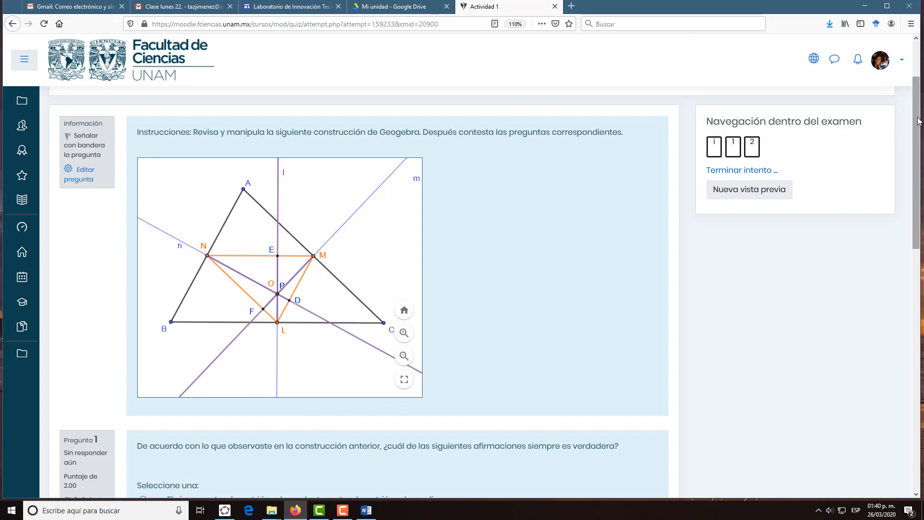
Test the embedded GeoGebra construction by moving vertices A and B of the triangle.
drag(920, 120, 916, 131)
scroll(599, 249, down, 1)
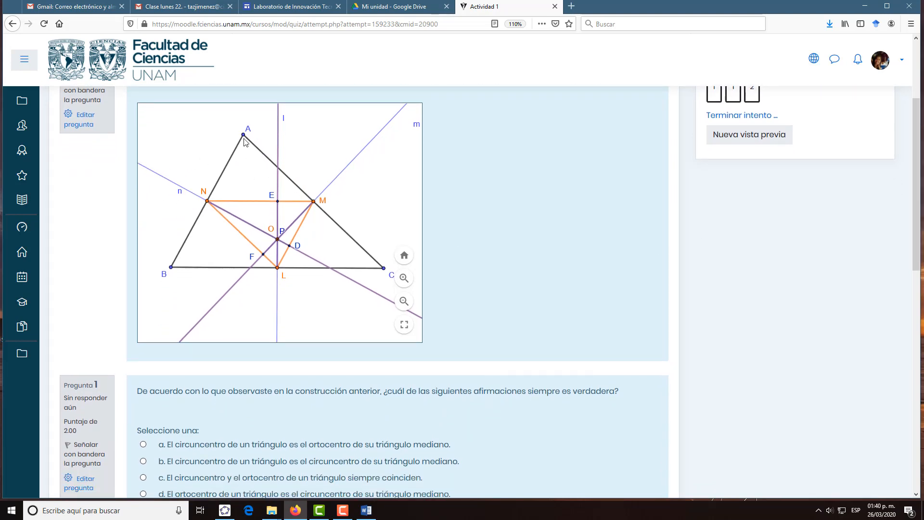
drag(243, 135, 212, 164)
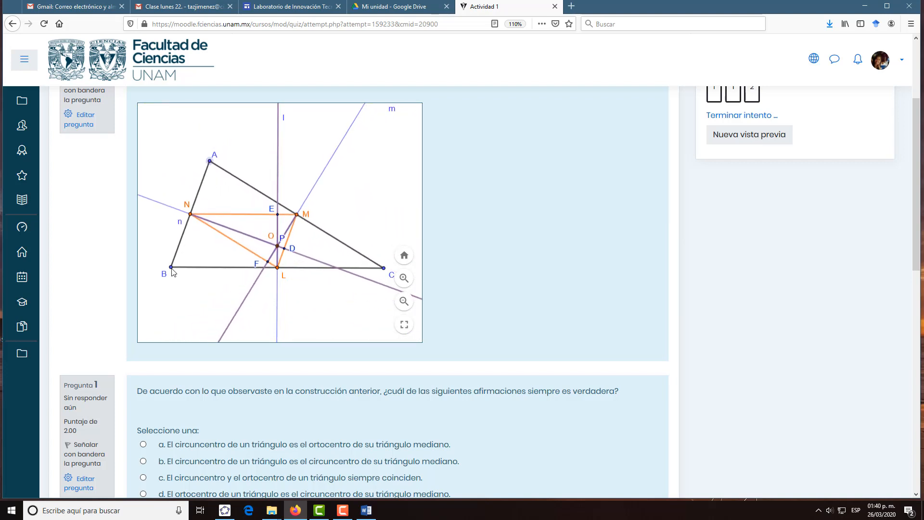
mouse_move(170, 267)
mouse_down()
mouse_move(176, 287)
mouse_move(182, 251)
mouse_move(182, 281)
mouse_up()
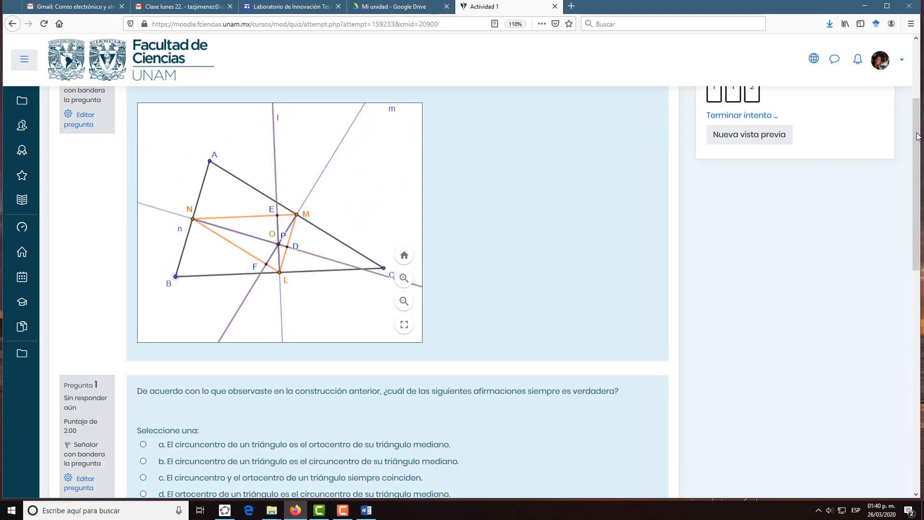
Answer question 1 with option b, leave the essay in question 2 blank, and proceed to the attempt summary.
drag(918, 137, 916, 167)
scroll(907, 205, down, 2)
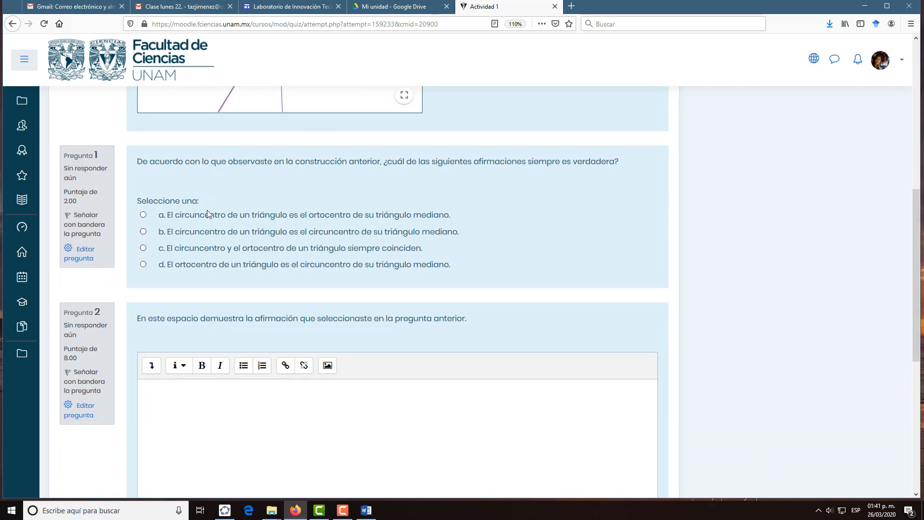
click(144, 232)
scroll(905, 276, down, 3)
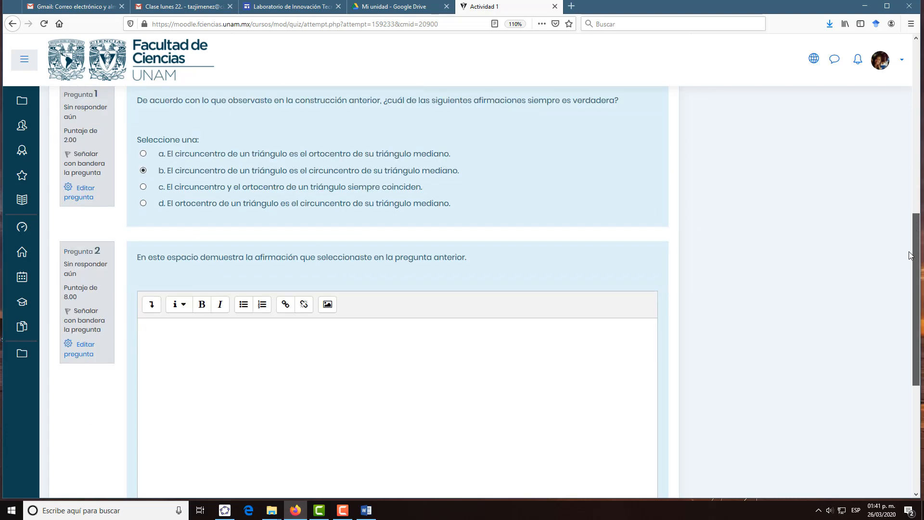
scroll(903, 280, down, 2)
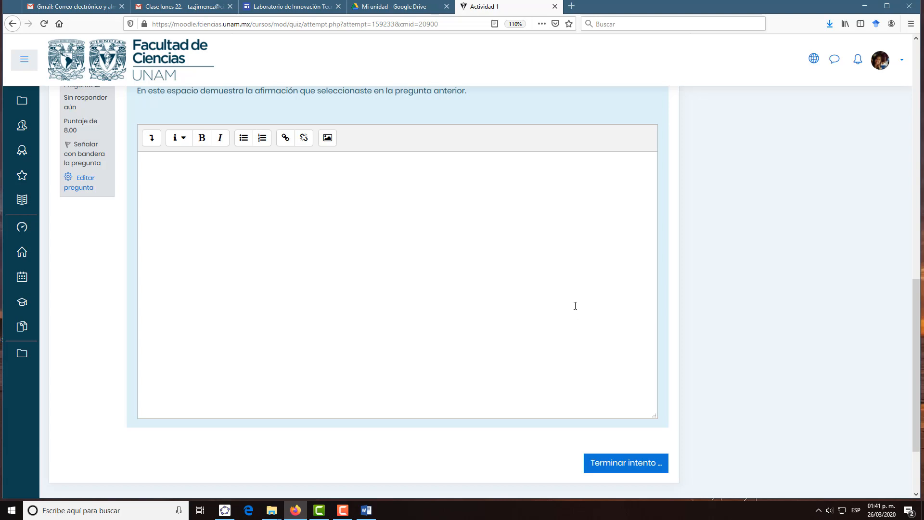
click(626, 463)
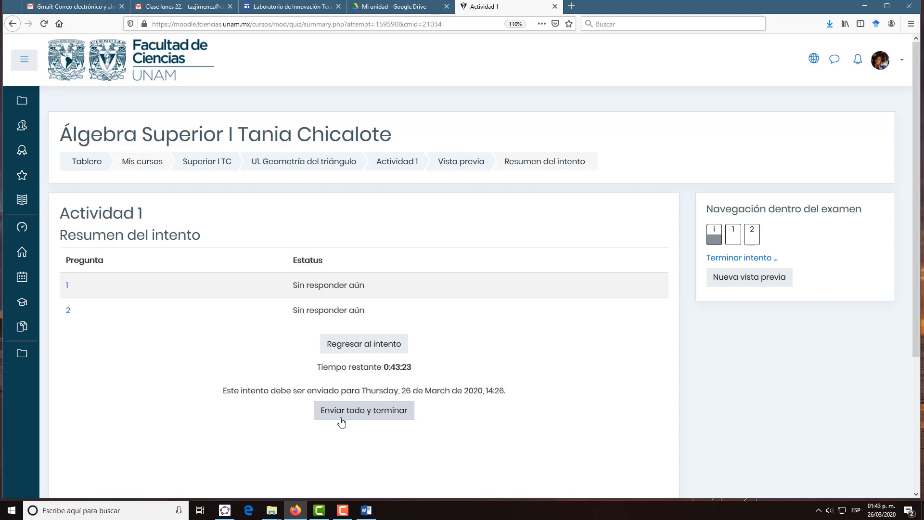
Return to the course page and hide the Presentación resource from students.
click(292, 162)
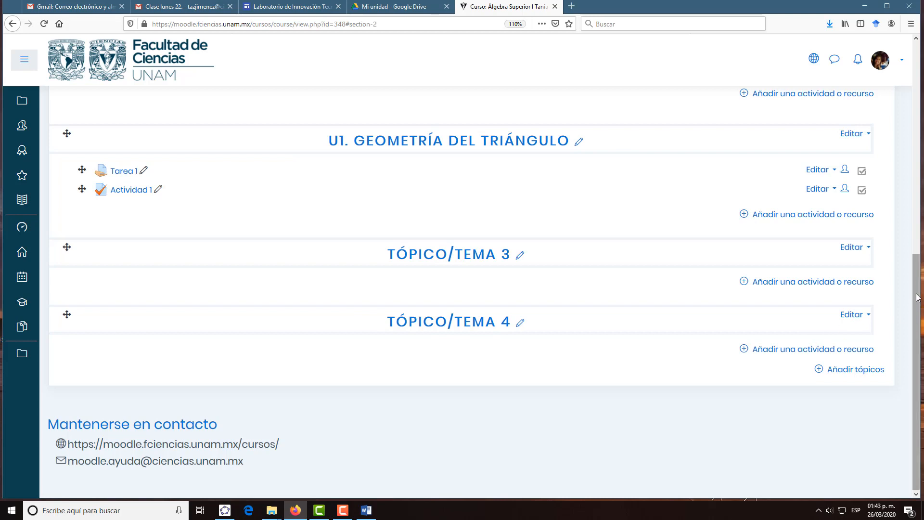
drag(916, 301, 895, 202)
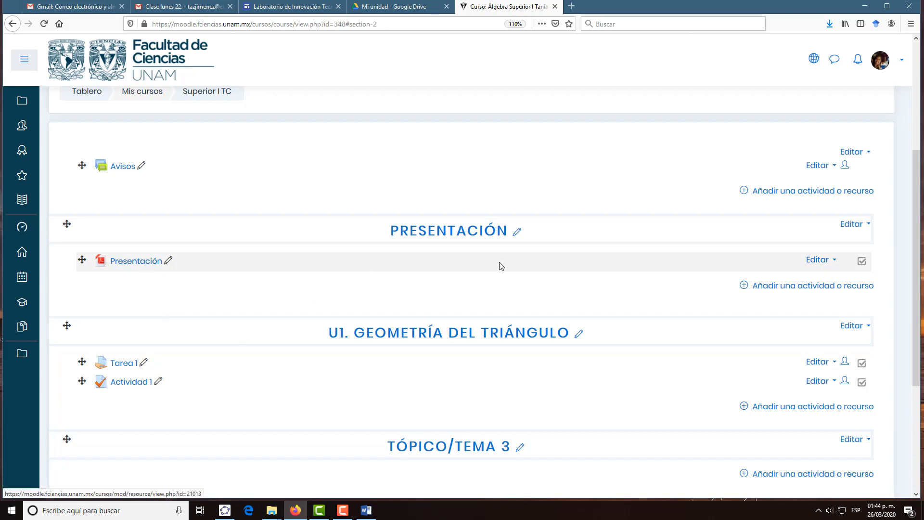
click(834, 265)
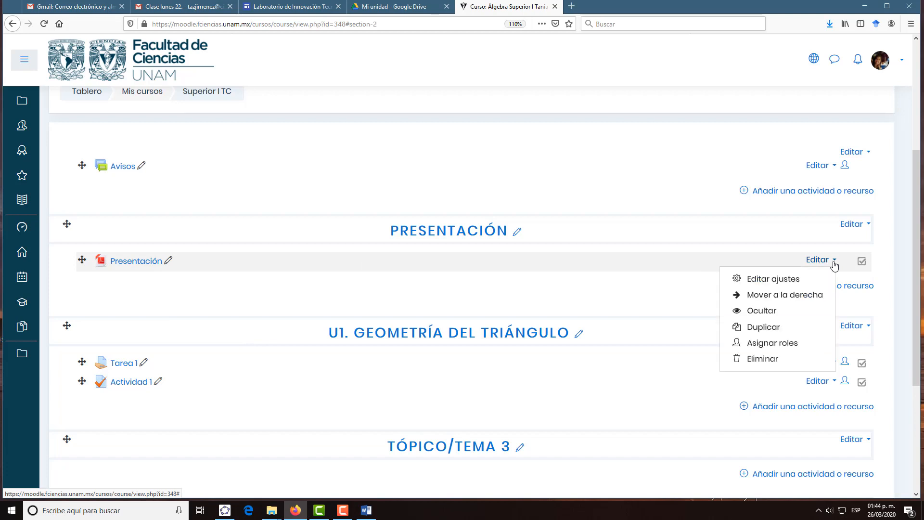
click(750, 313)
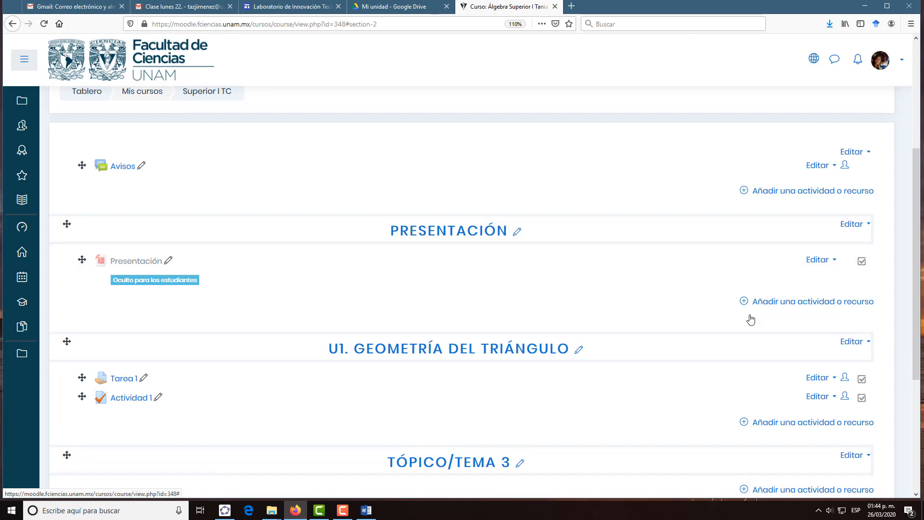
Show the hidden Presentación resource to students again and return to the U1. Geometría del triángulo section.
click(833, 261)
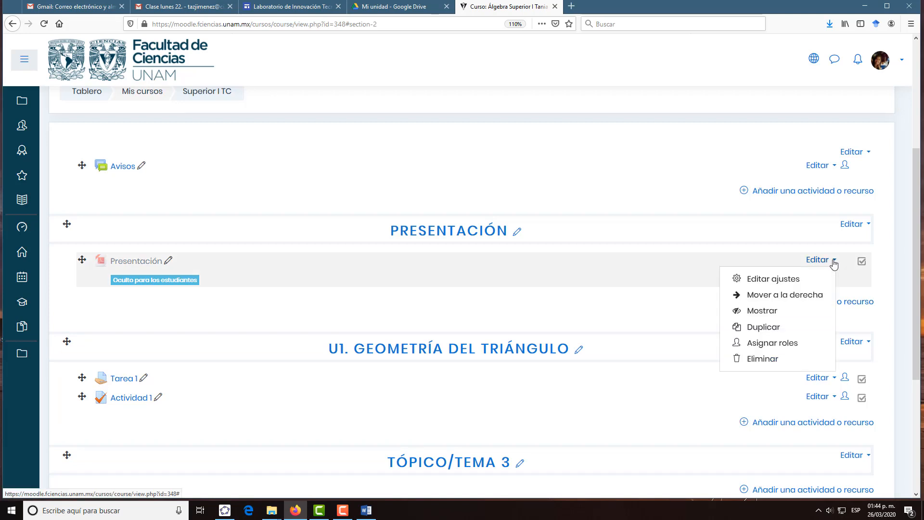
click(762, 311)
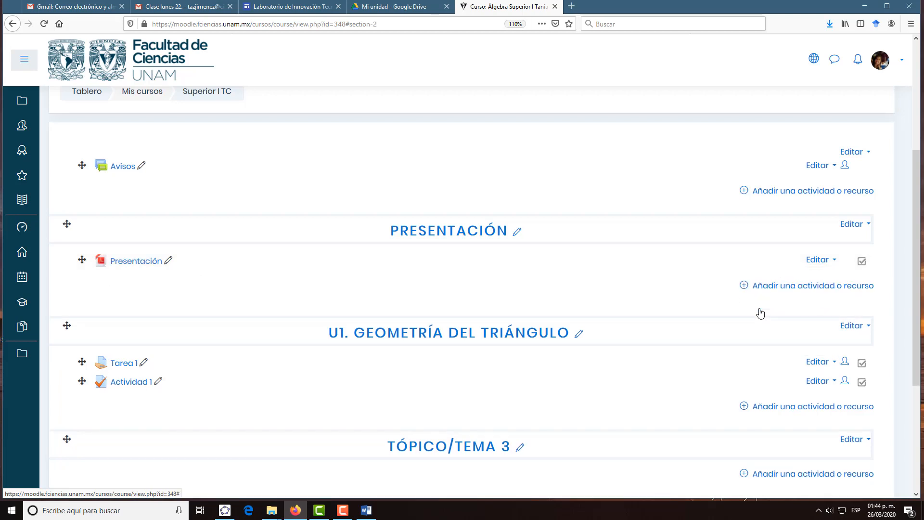
scroll(258, 281, down, 3)
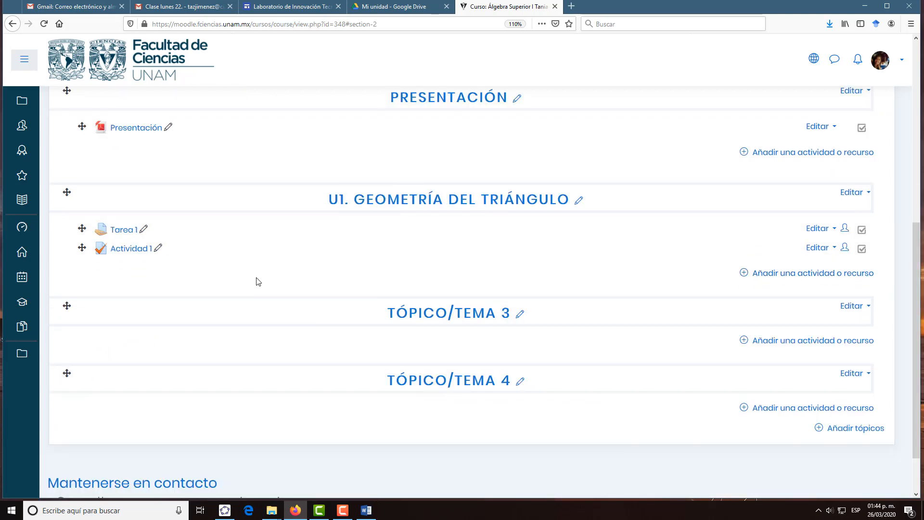